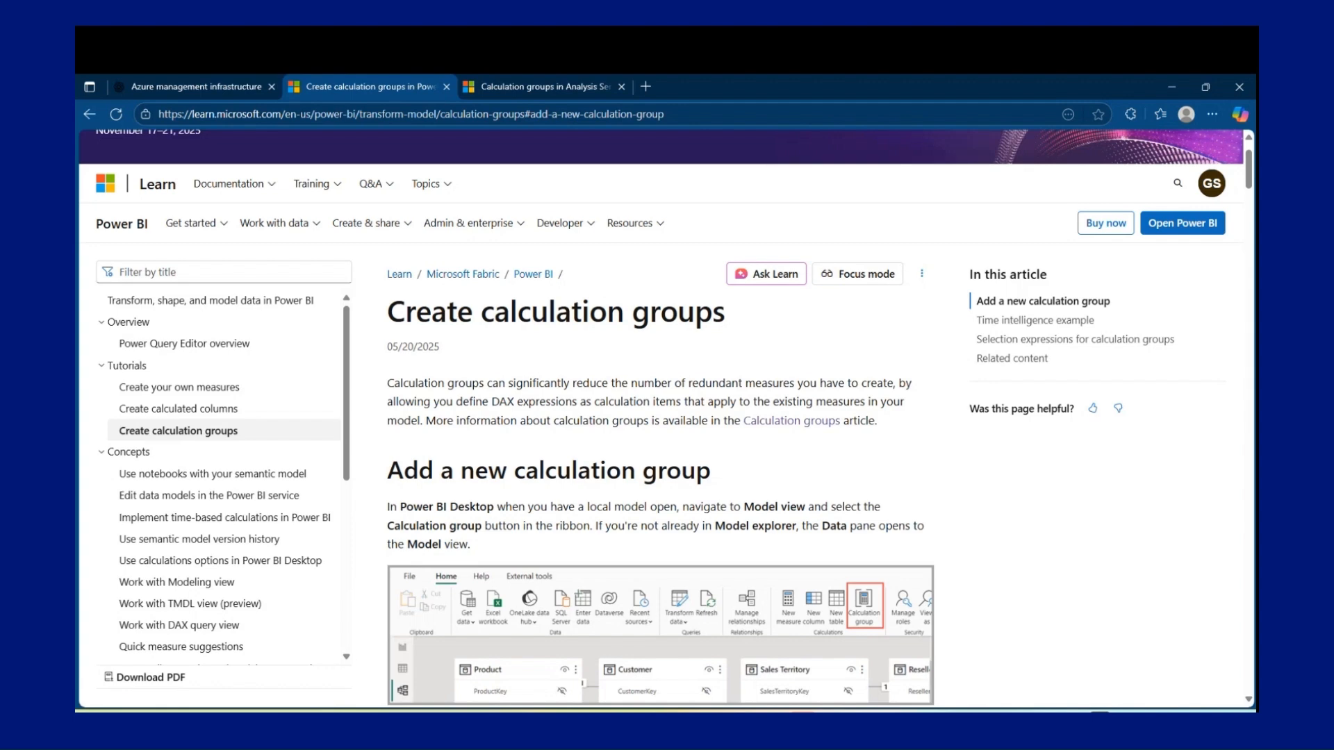
Switch to Power BI Desktop and review the DAX formulas of the Total Sales and Total Profit measures.
{"action": "left_click", "coordinate": [909, 652]}
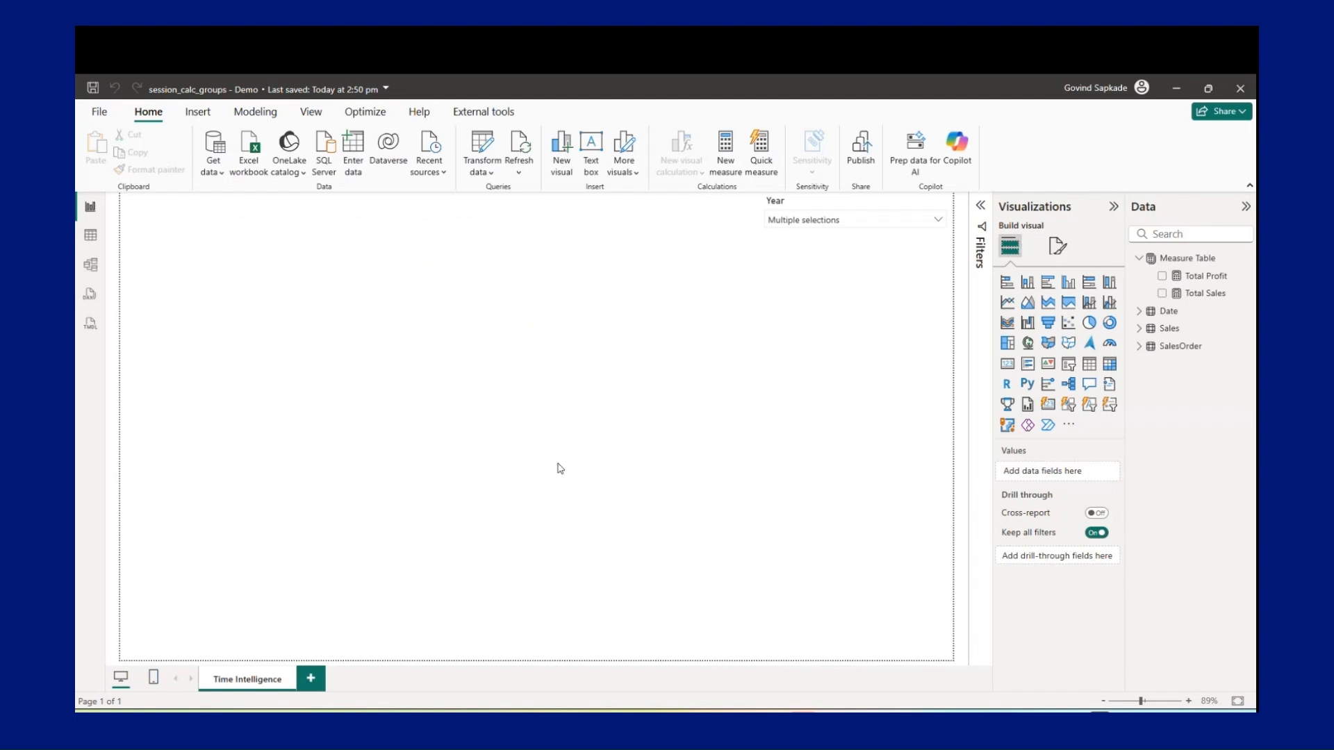
{"action": "left_click", "coordinate": [1196, 294]}
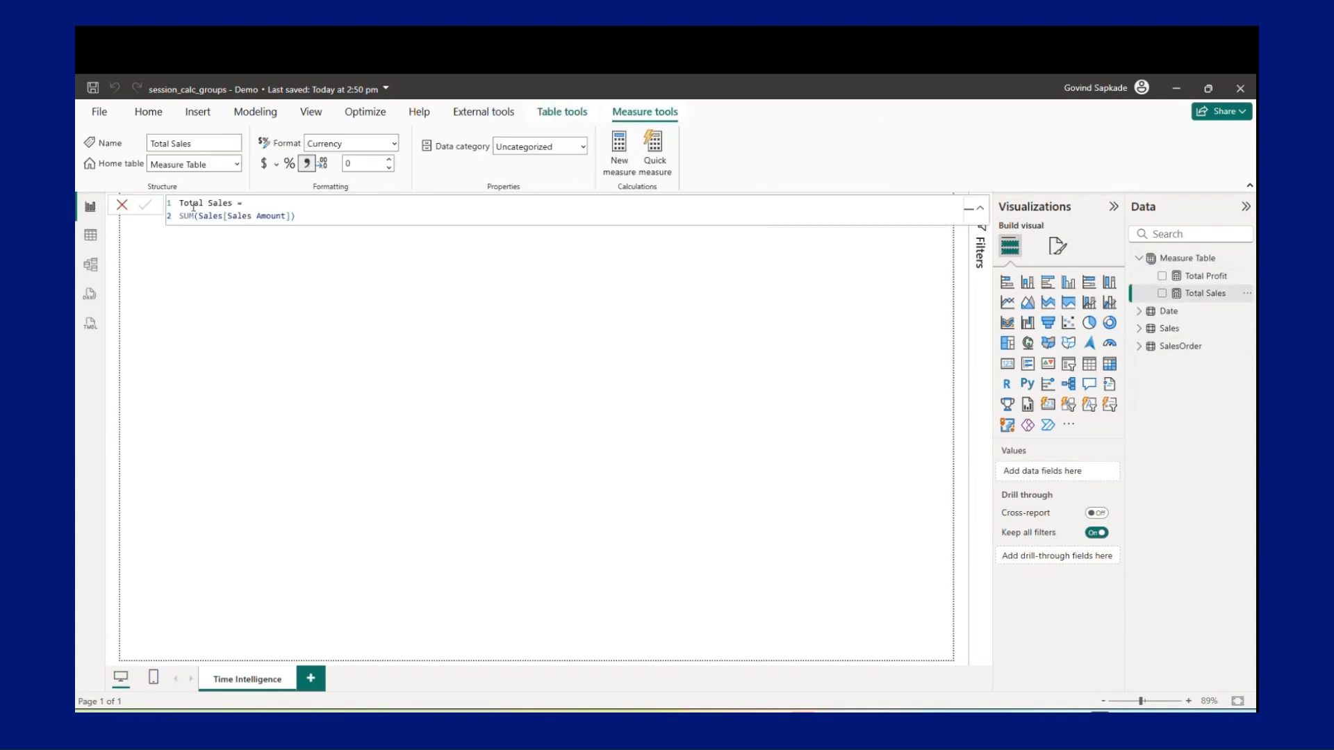
{"action": "left_click", "coordinate": [1210, 276]}
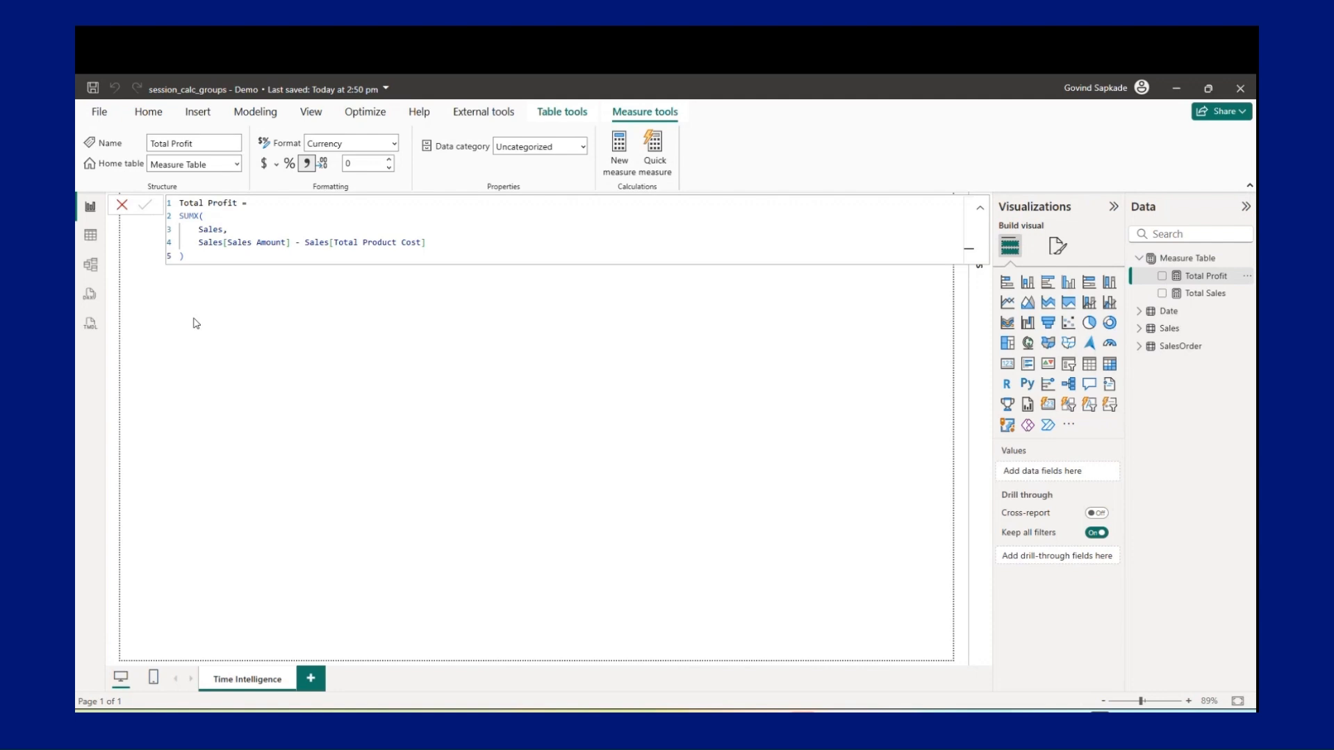
Open the Model view and examine the tables list and the semantic model tree.
{"action": "left_click", "coordinate": [89, 278]}
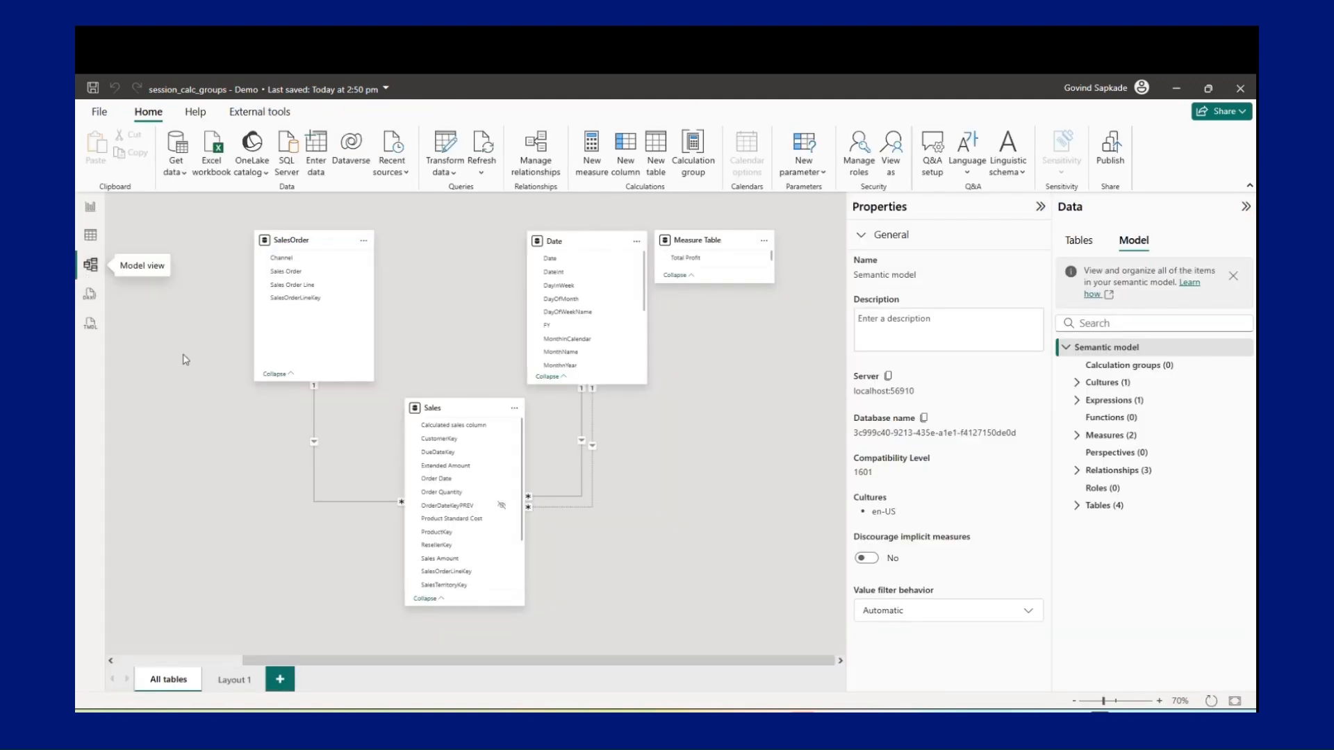
{"action": "left_click", "coordinate": [739, 458]}
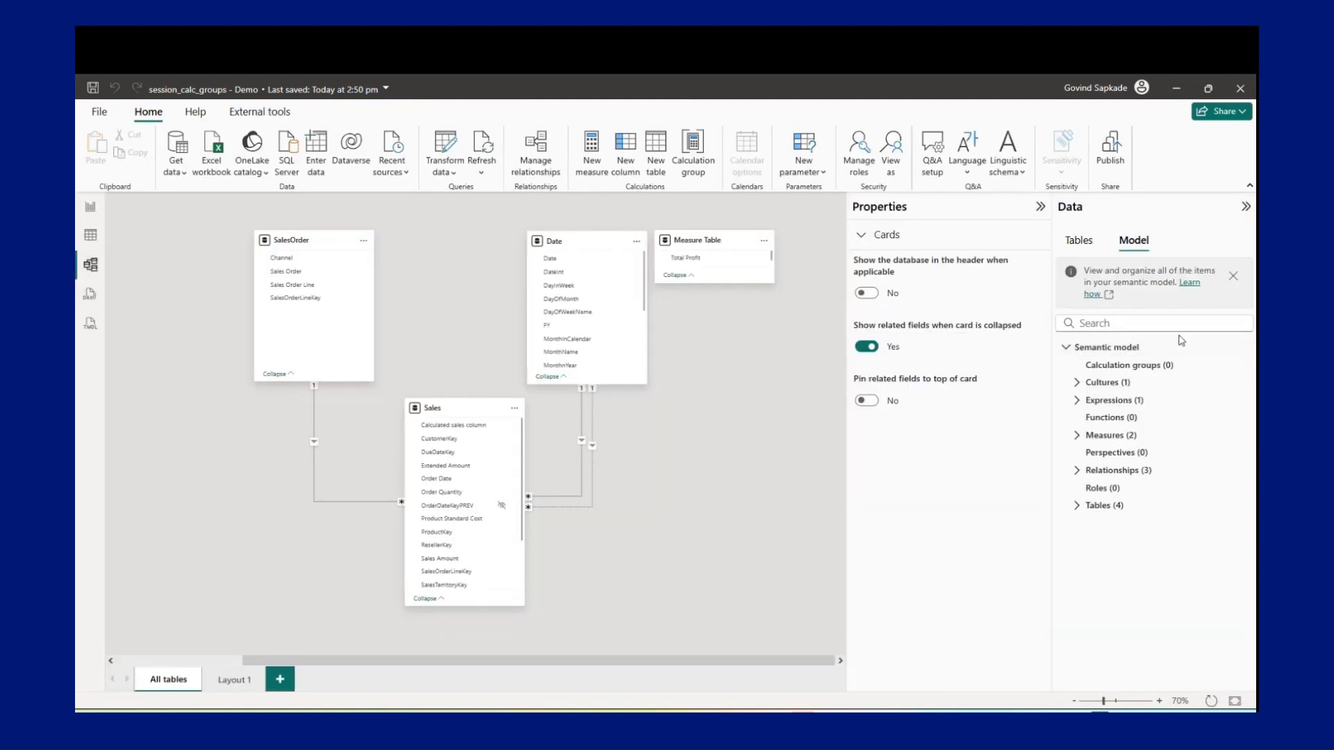
{"action": "left_click", "coordinate": [1088, 249]}
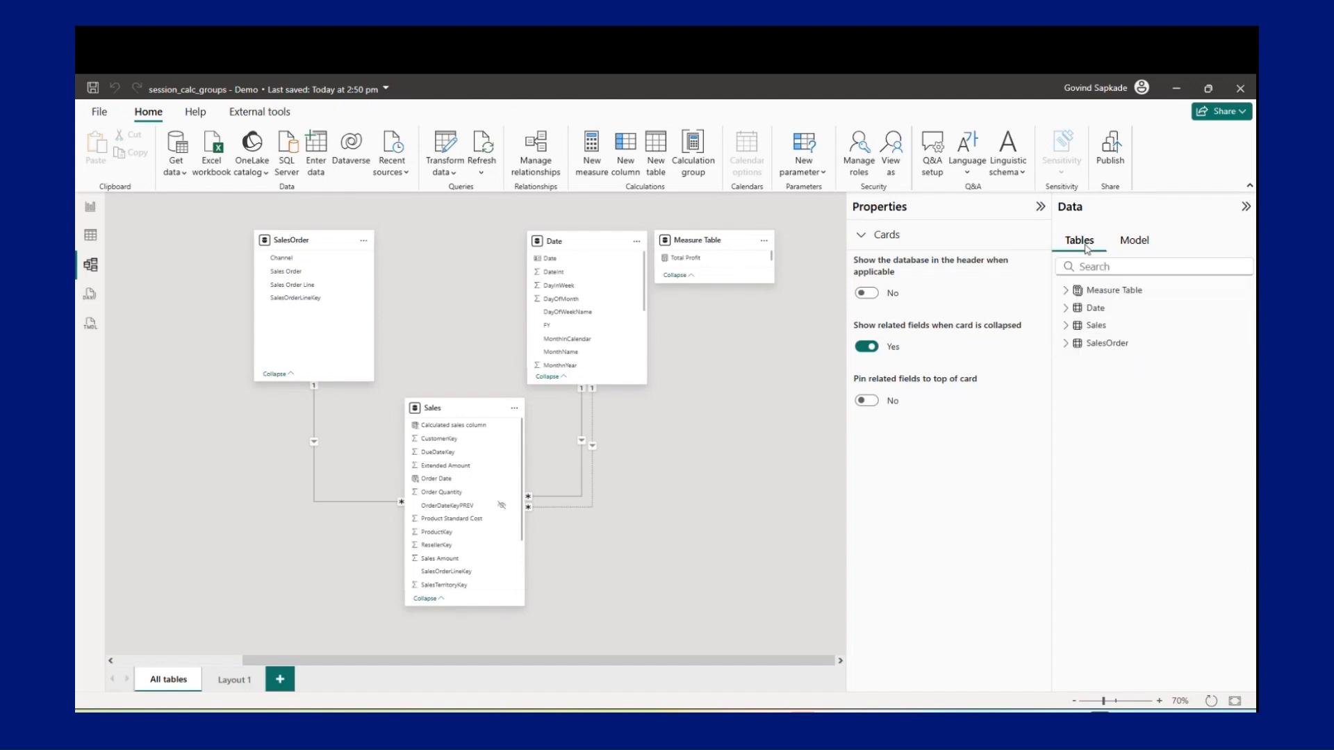
{"action": "left_click", "coordinate": [1125, 247]}
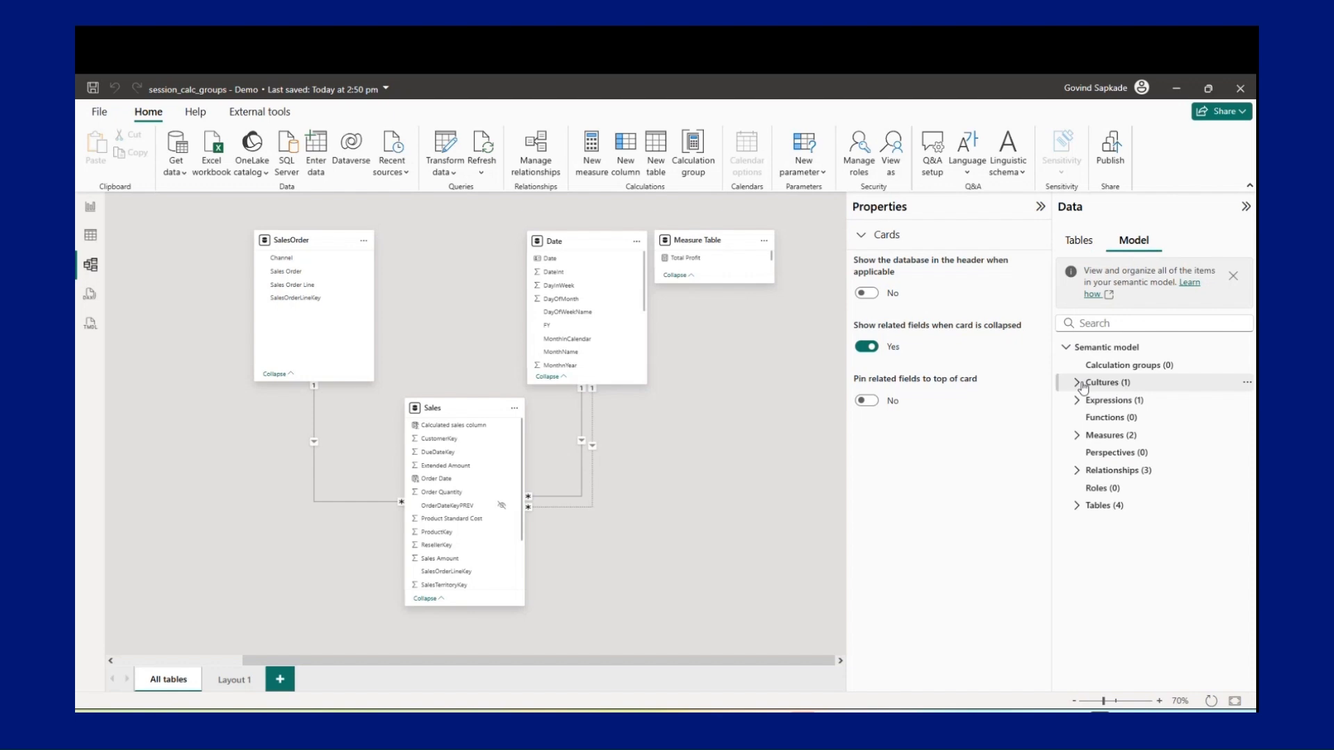
Add a new calculation group to the semantic model, accepting that implicit measures will be discouraged.
{"action": "left_click", "coordinate": [1154, 373]}
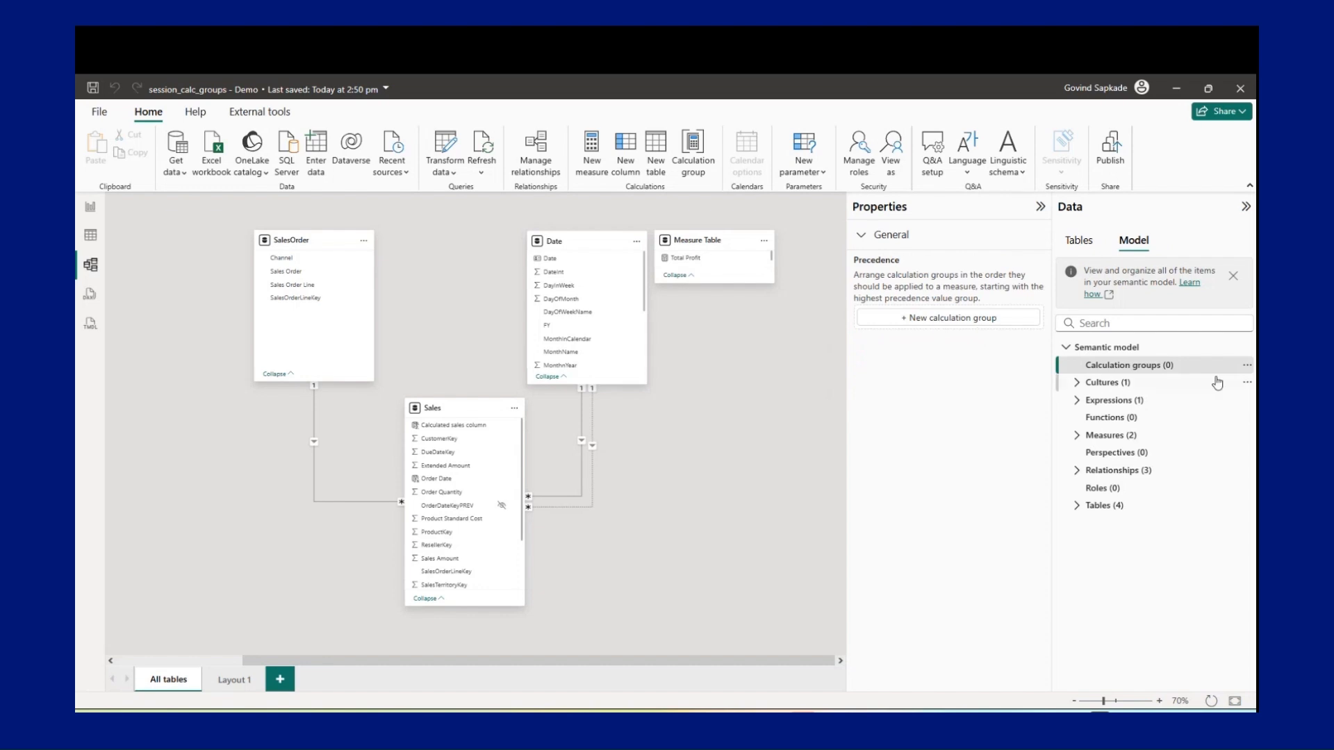
{"action": "left_click", "coordinate": [1248, 366]}
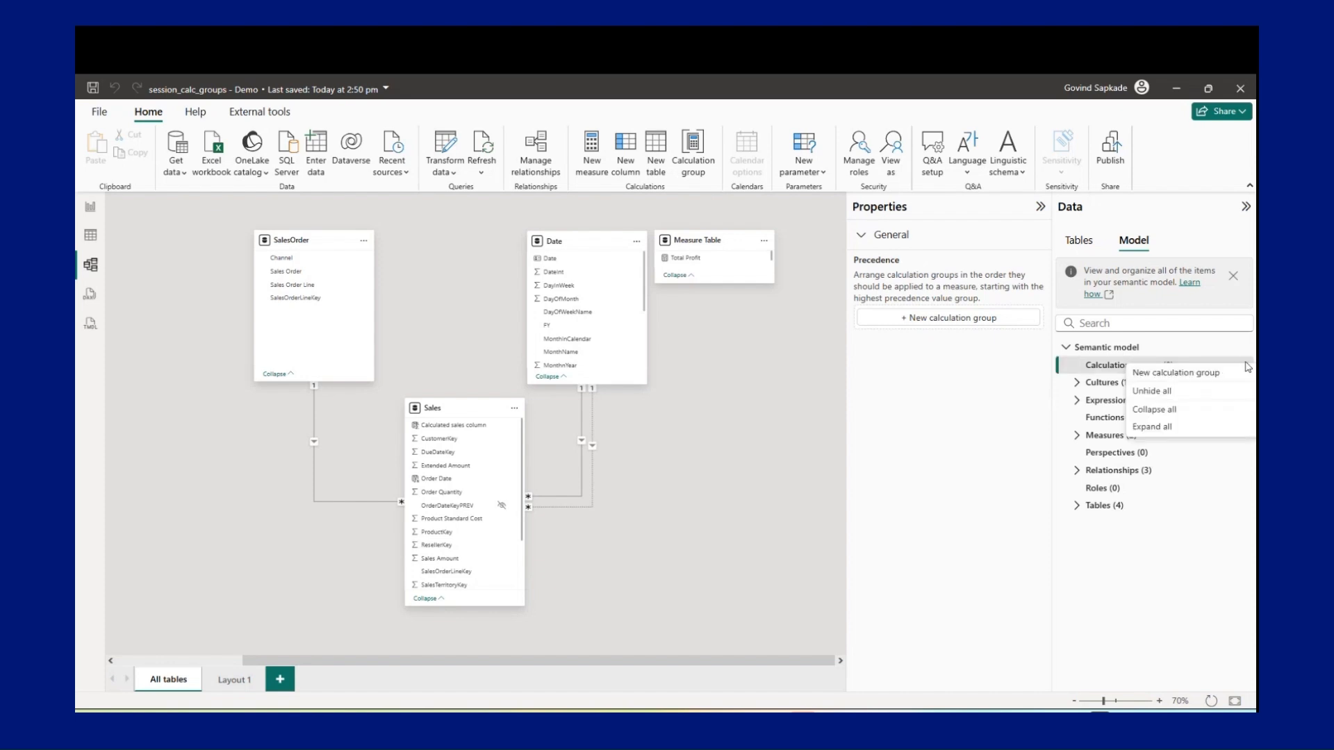
{"action": "left_click", "coordinate": [1182, 375]}
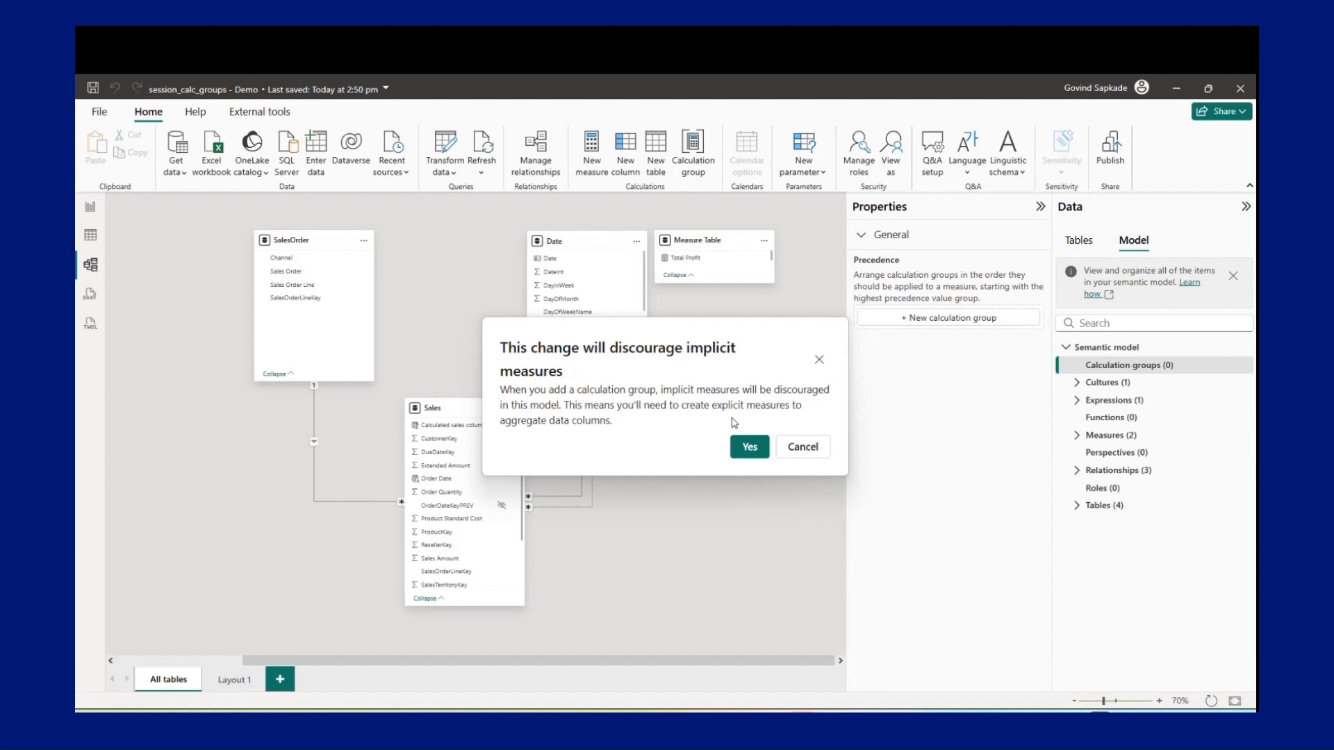
{"action": "left_click", "coordinate": [751, 449]}
{"action": "left_click", "coordinate": [1247, 365]}
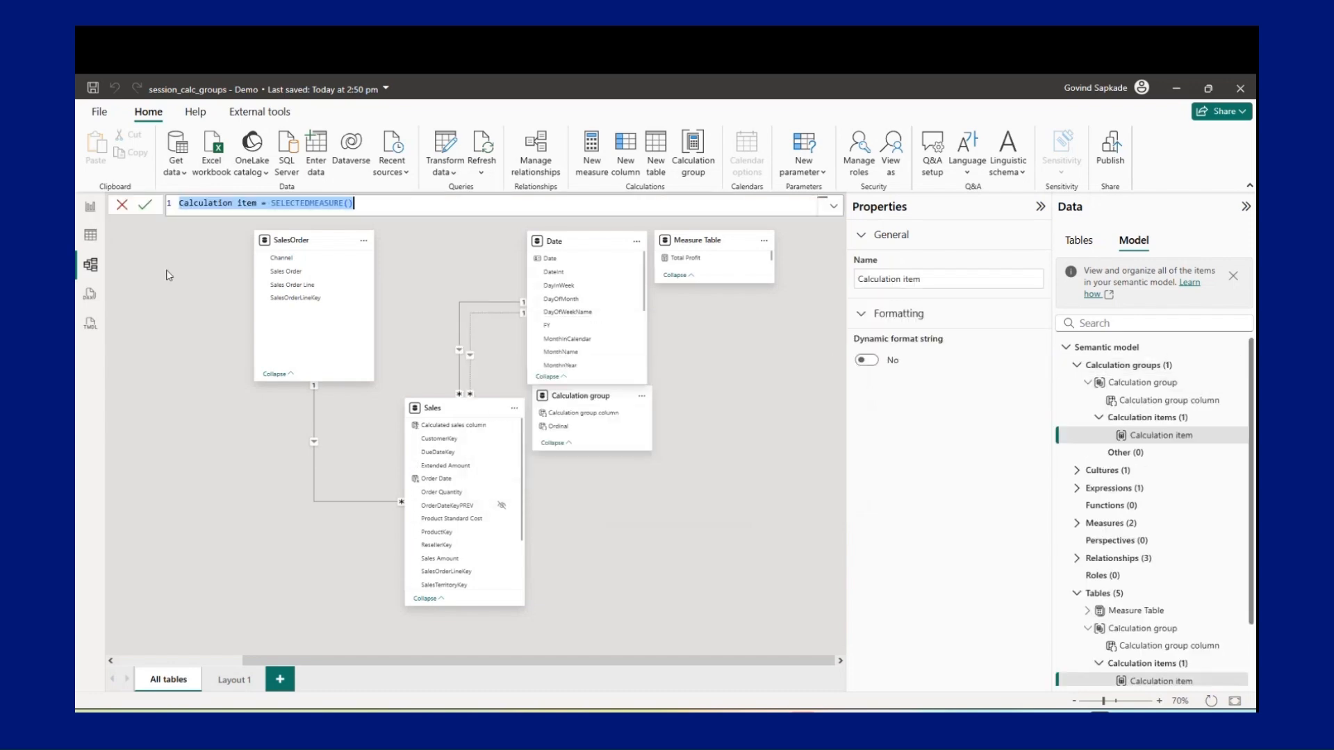
Examine the Sales fields in the Report view and the semantic model's Discourage implicit measures property in the Model view.
{"action": "left_click", "coordinate": [88, 237]}
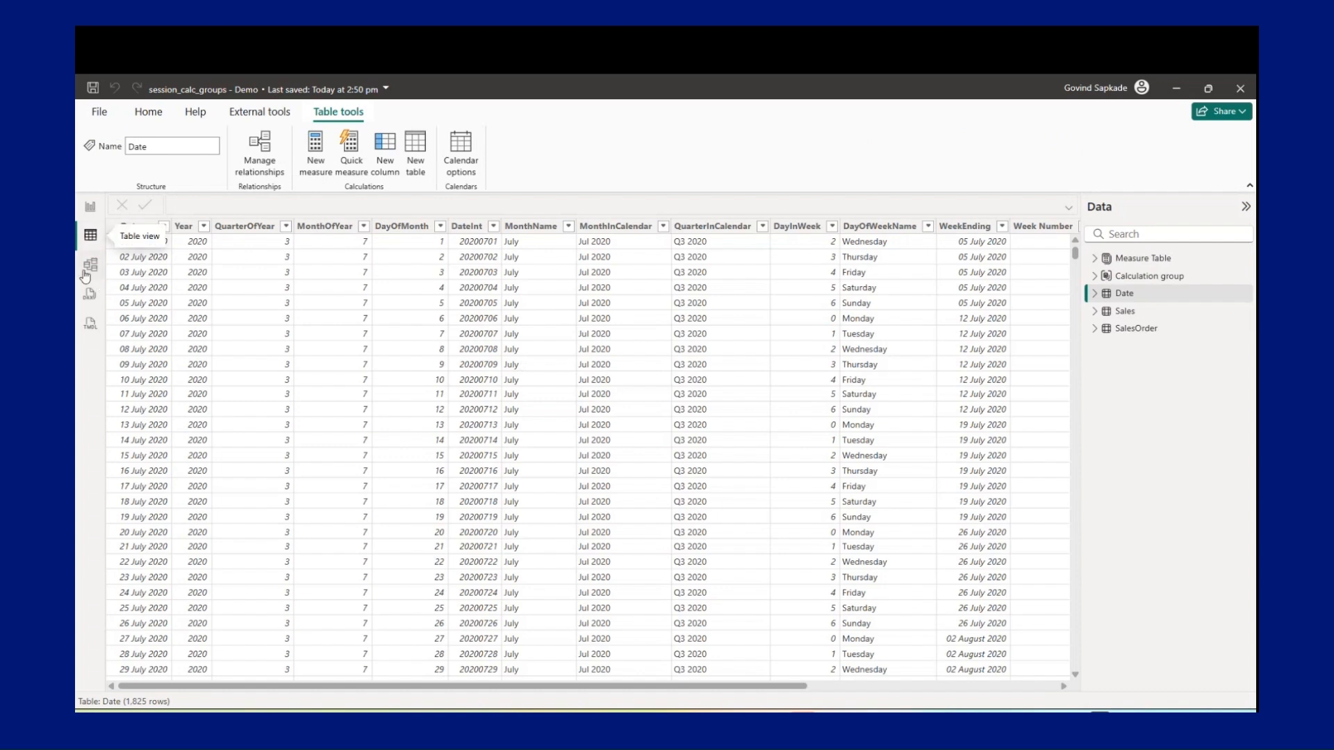
{"action": "left_click", "coordinate": [90, 207]}
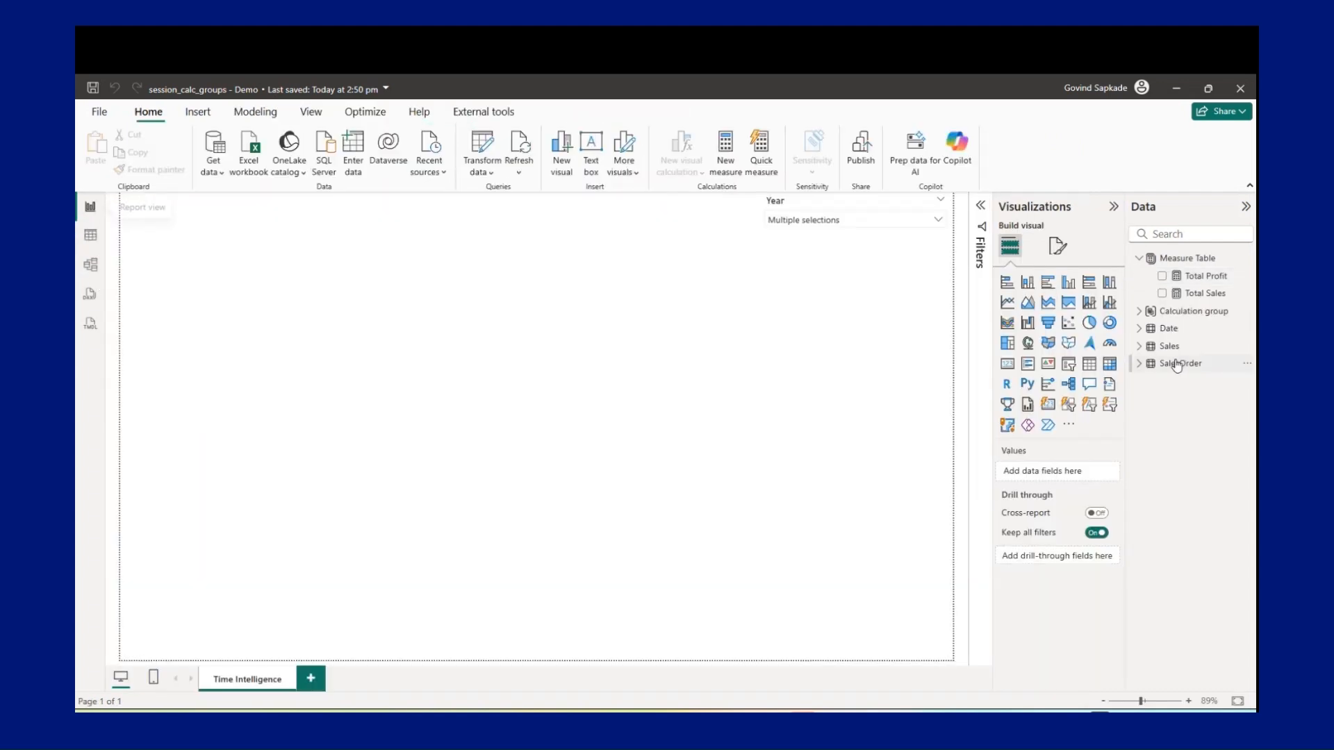
{"action": "left_click", "coordinate": [1140, 347]}
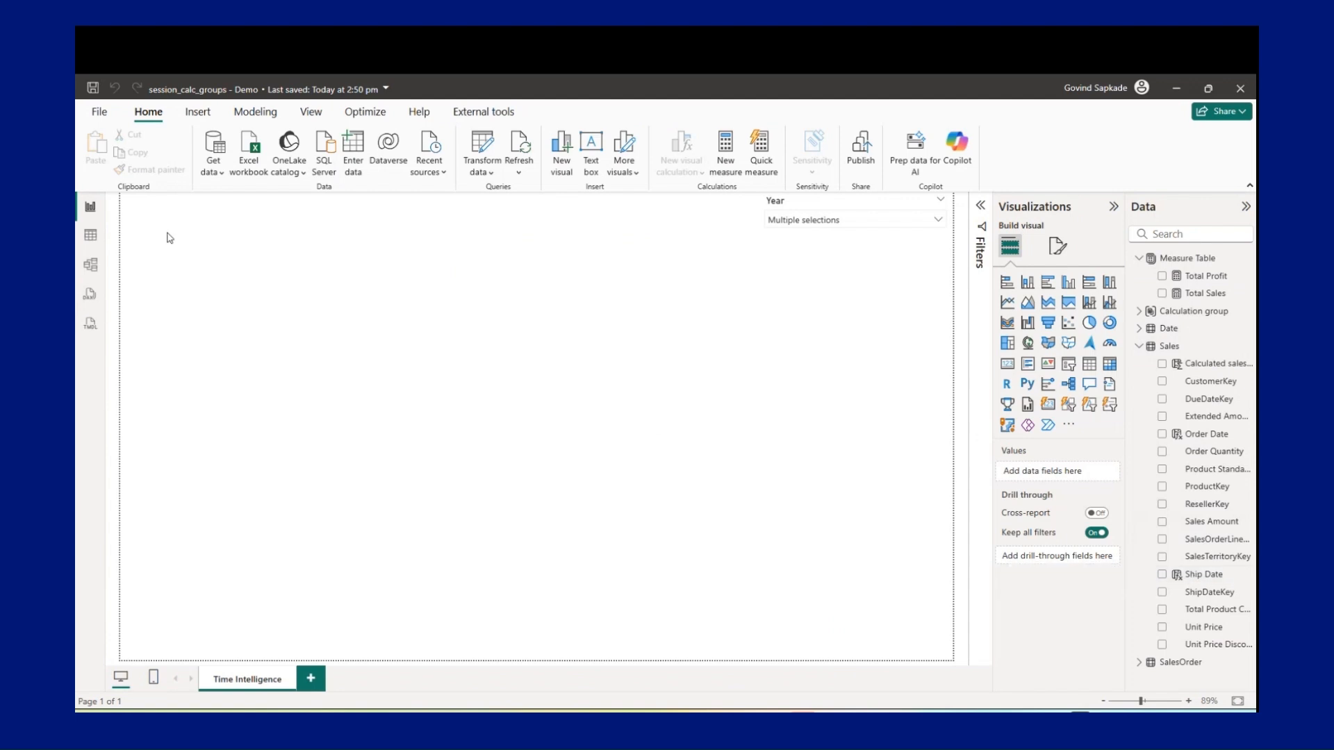
{"action": "left_click", "coordinate": [92, 272]}
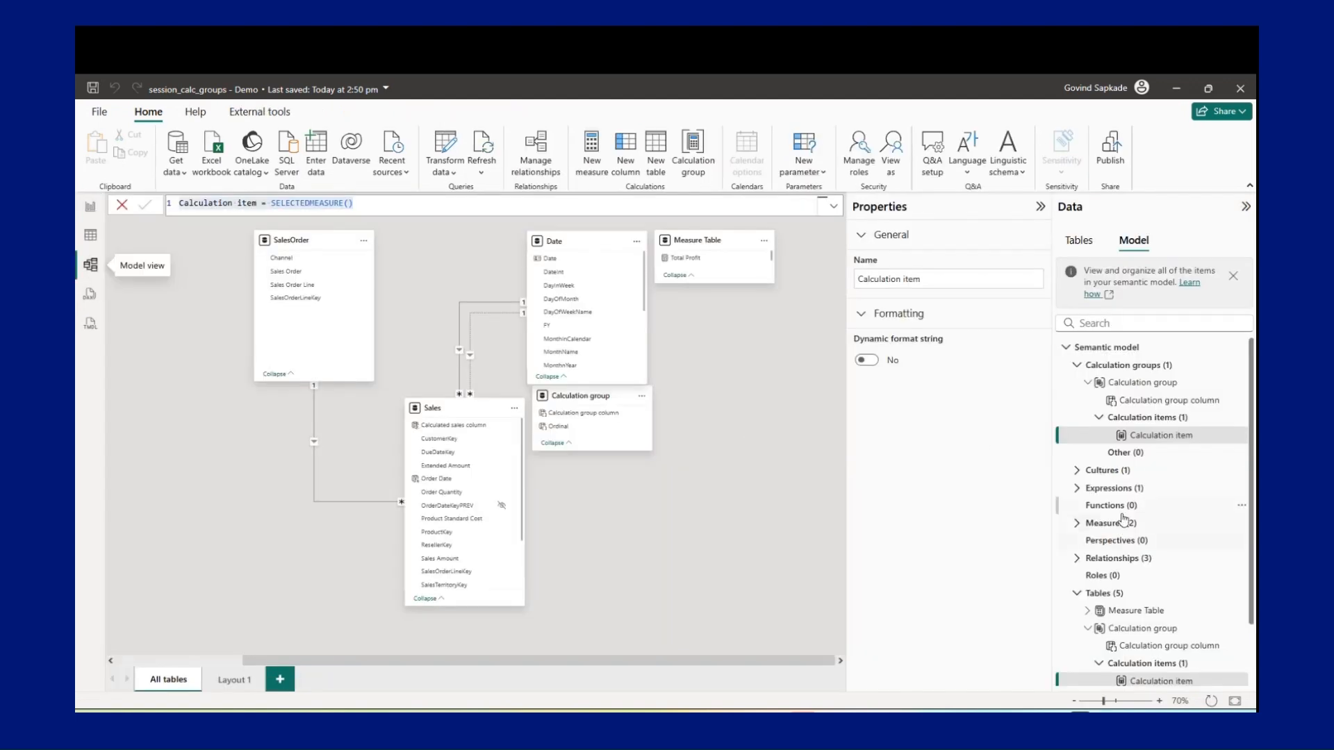
{"action": "left_click", "coordinate": [1140, 348]}
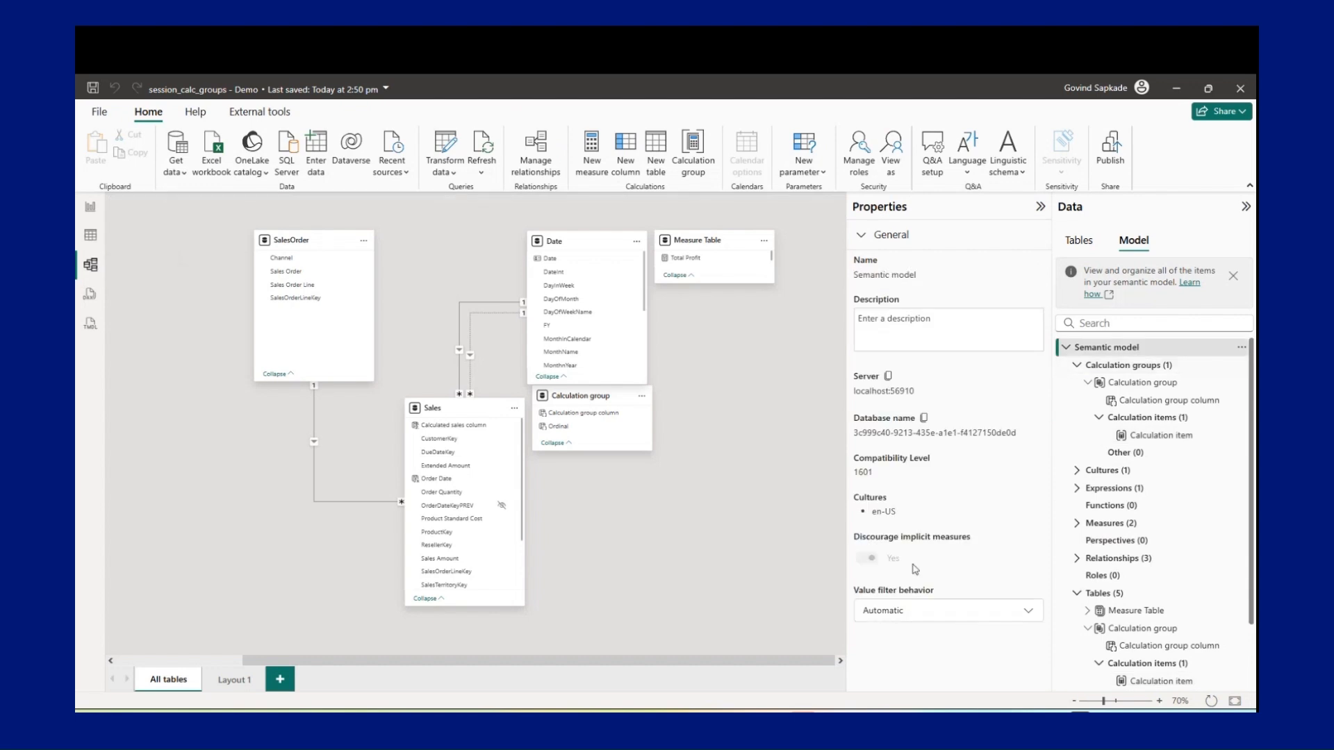
Delete the calculation group from the semantic model and confirm the deletion.
{"action": "right_click", "coordinate": [1143, 383]}
{"action": "left_click", "coordinate": [1140, 368]}
{"action": "right_click", "coordinate": [1139, 369]}
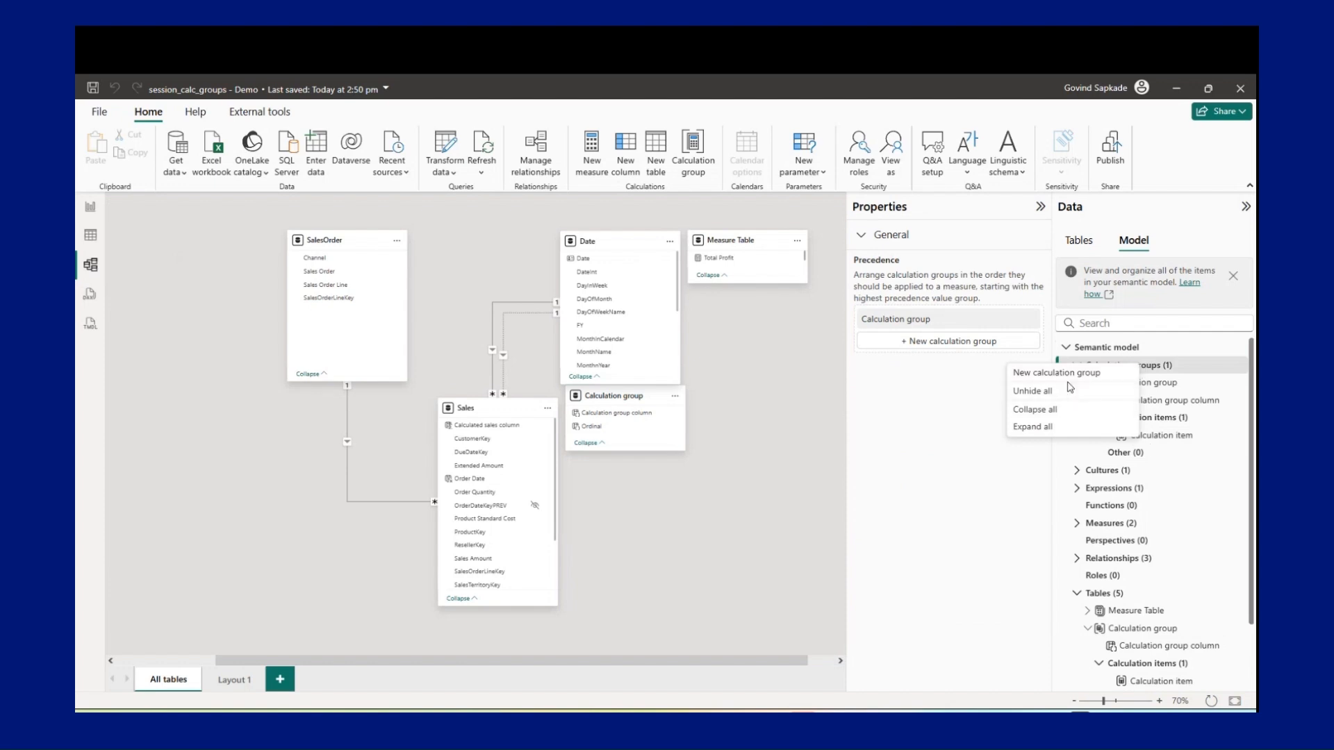
{"action": "left_click", "coordinate": [1143, 369]}
{"action": "right_click", "coordinate": [1131, 368]}
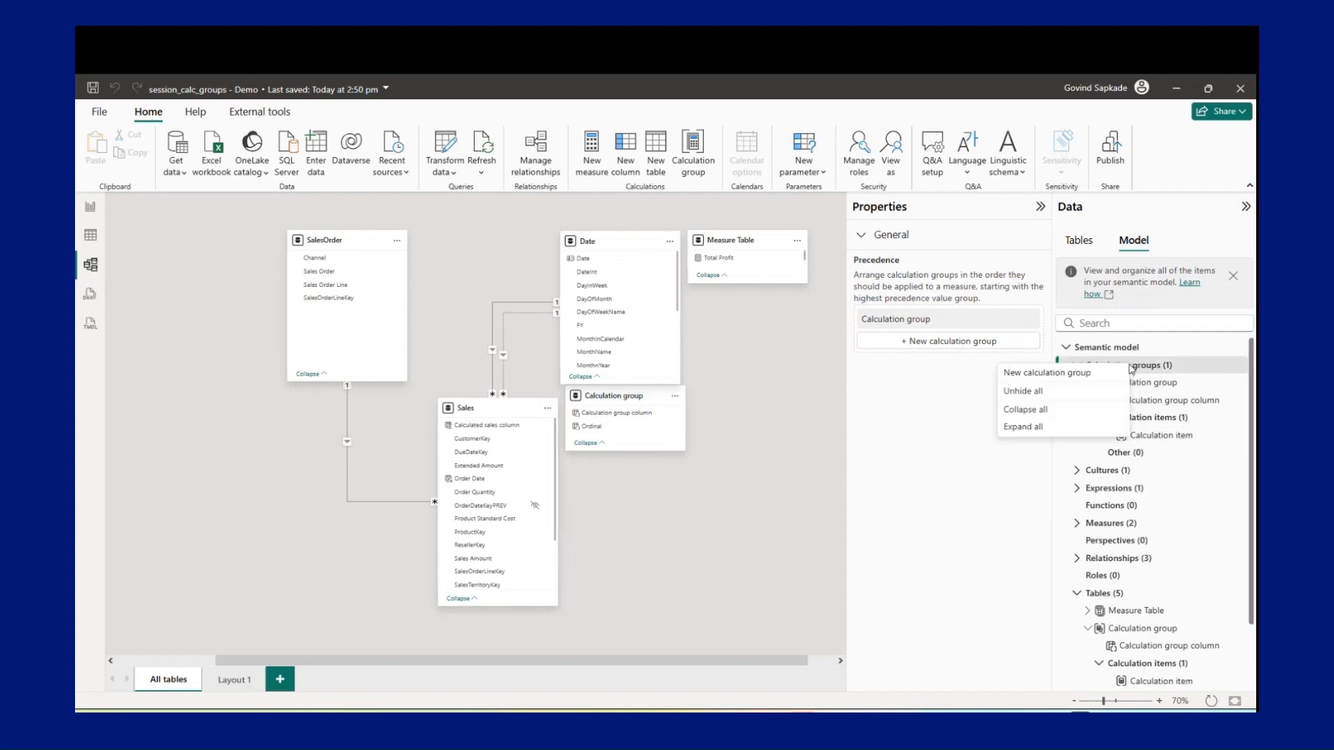
{"action": "left_click", "coordinate": [1120, 351]}
{"action": "left_click", "coordinate": [1153, 370]}
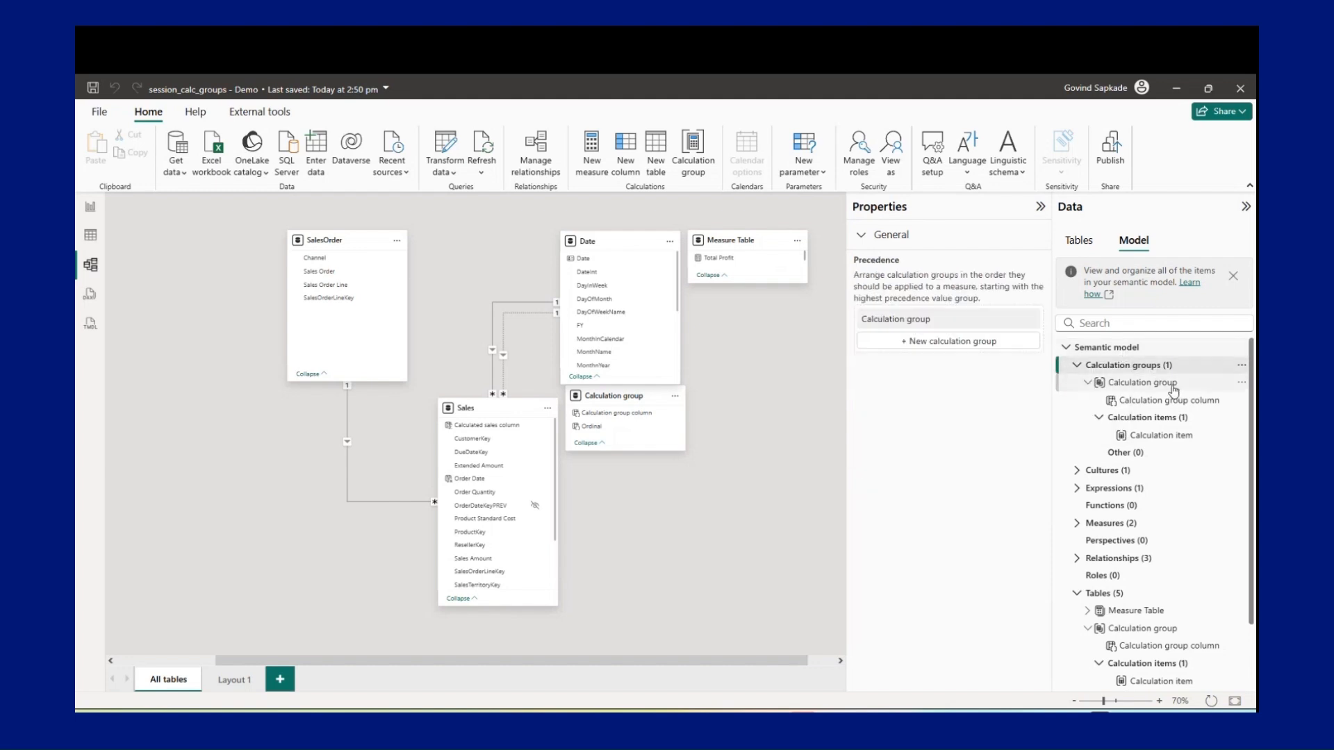
{"action": "left_click", "coordinate": [1162, 385]}
{"action": "right_click", "coordinate": [1163, 387]}
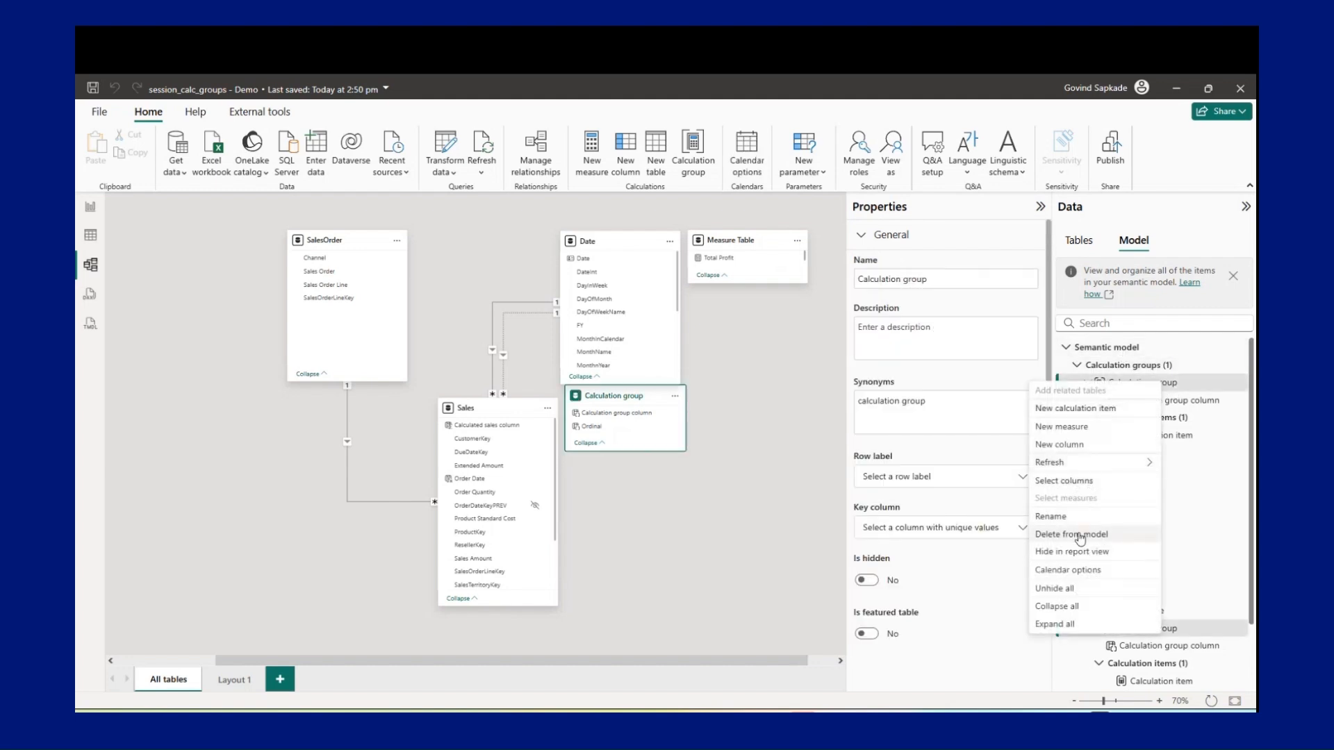
{"action": "left_click", "coordinate": [856, 514]}
{"action": "left_click", "coordinate": [751, 432]}
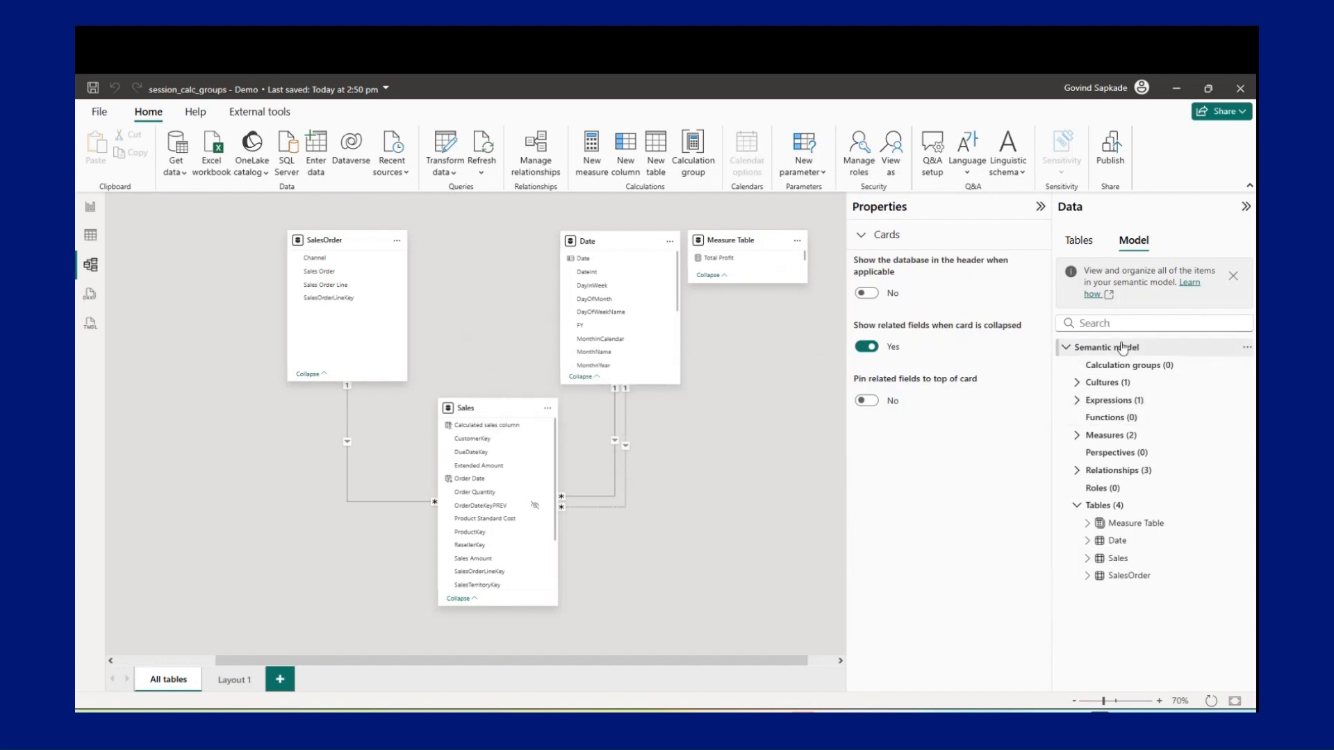
Set the semantic model's Discourage implicit measures property to No and check the Sales fields in the Report view.
{"action": "left_click", "coordinate": [1134, 372]}
{"action": "left_click", "coordinate": [1107, 347]}
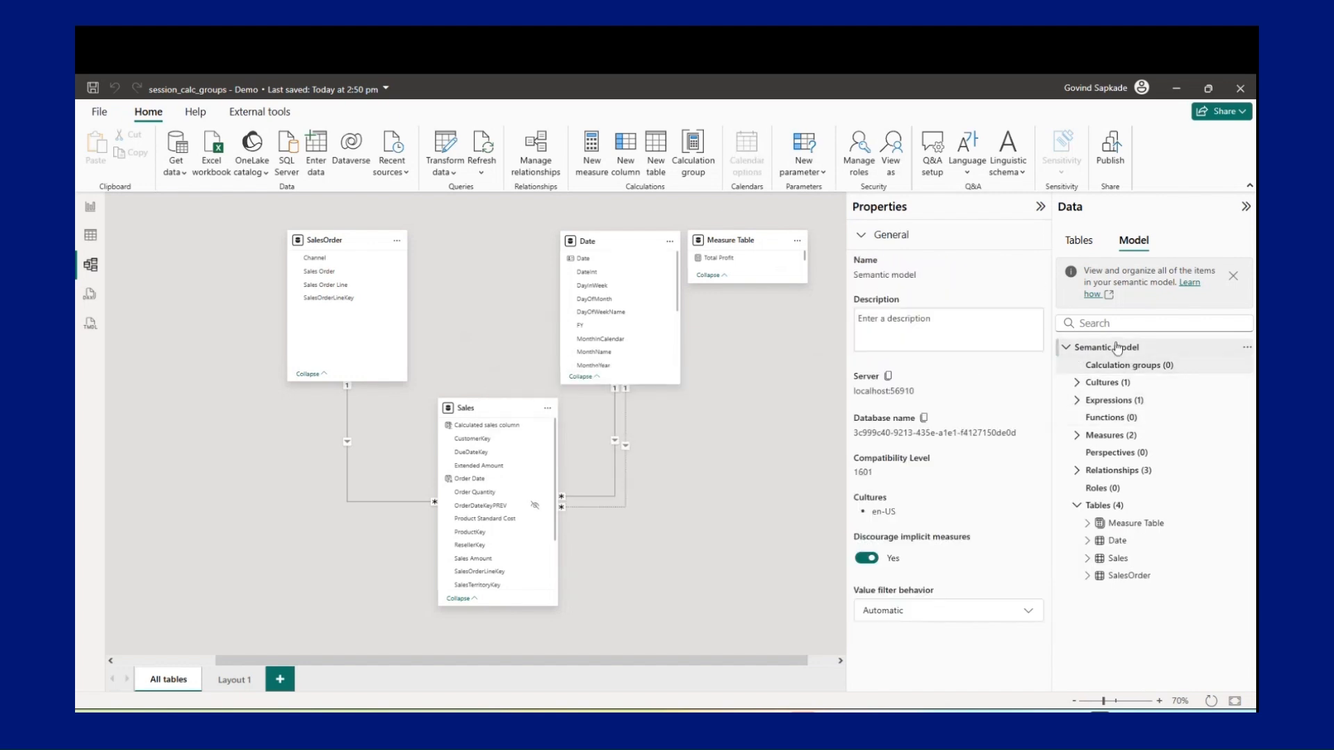
{"action": "left_click", "coordinate": [868, 560]}
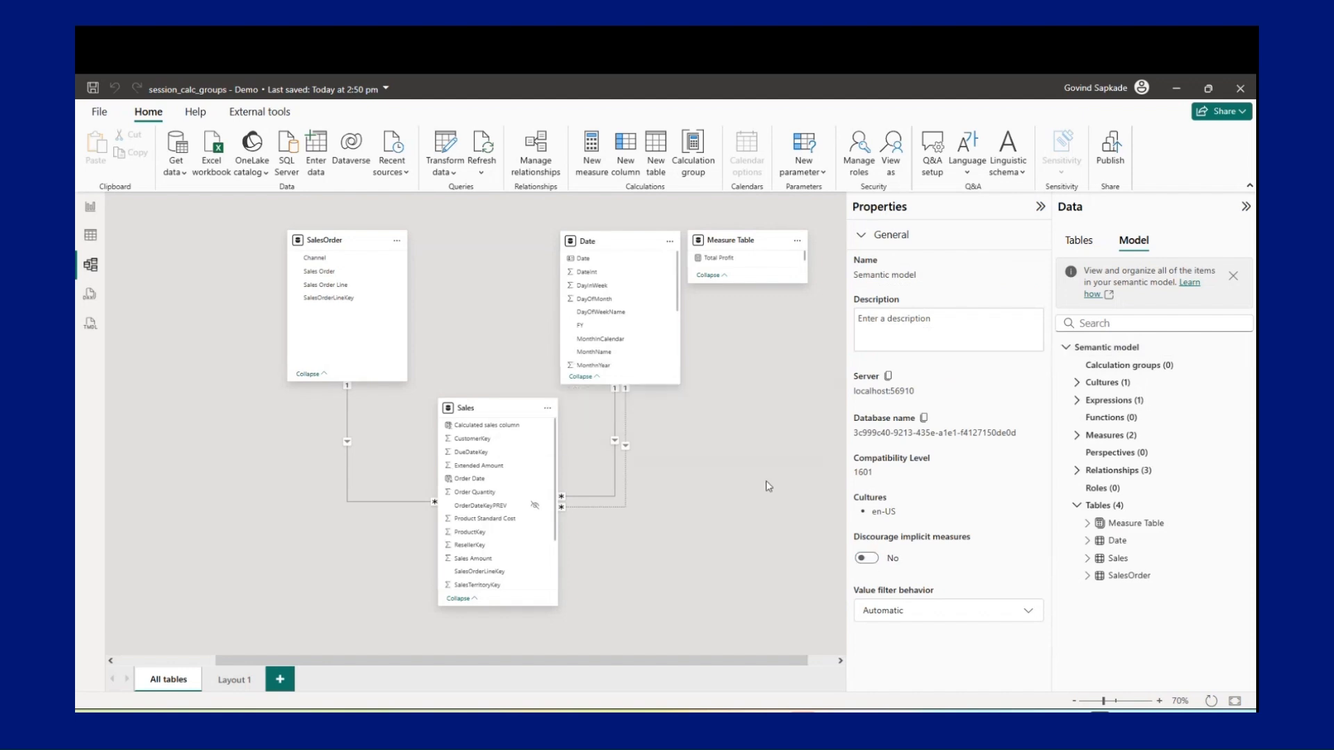
{"action": "left_click", "coordinate": [89, 207]}
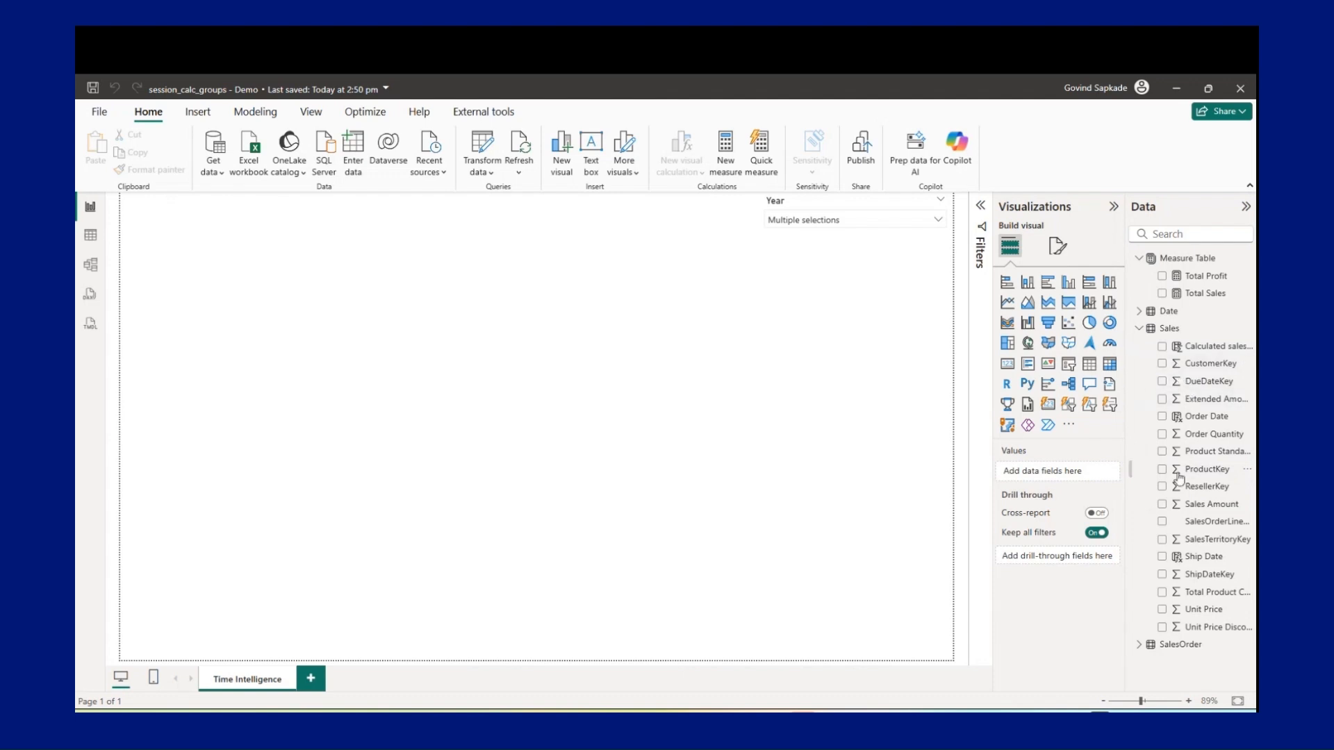
Create a new calculation group in the Model view, agreeing to discourage implicit measures.
{"action": "left_click", "coordinate": [90, 265]}
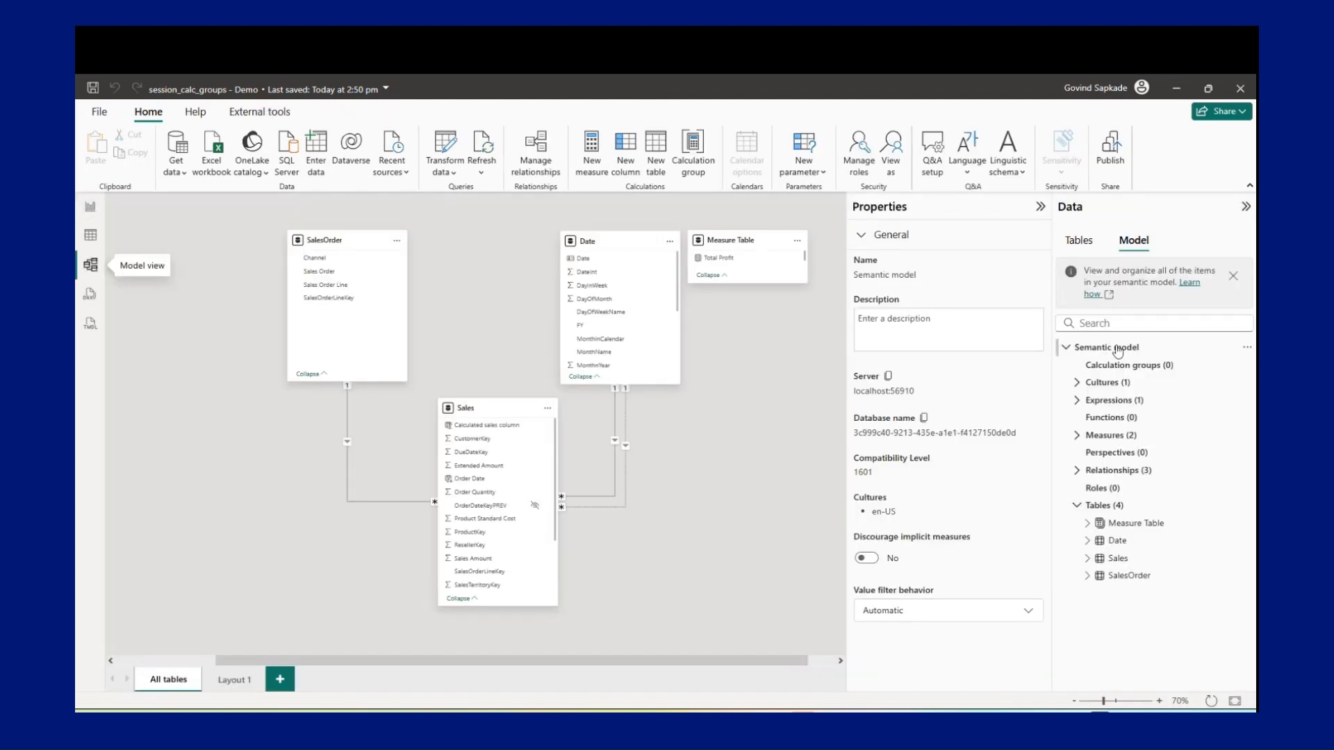
{"action": "right_click", "coordinate": [1121, 374]}
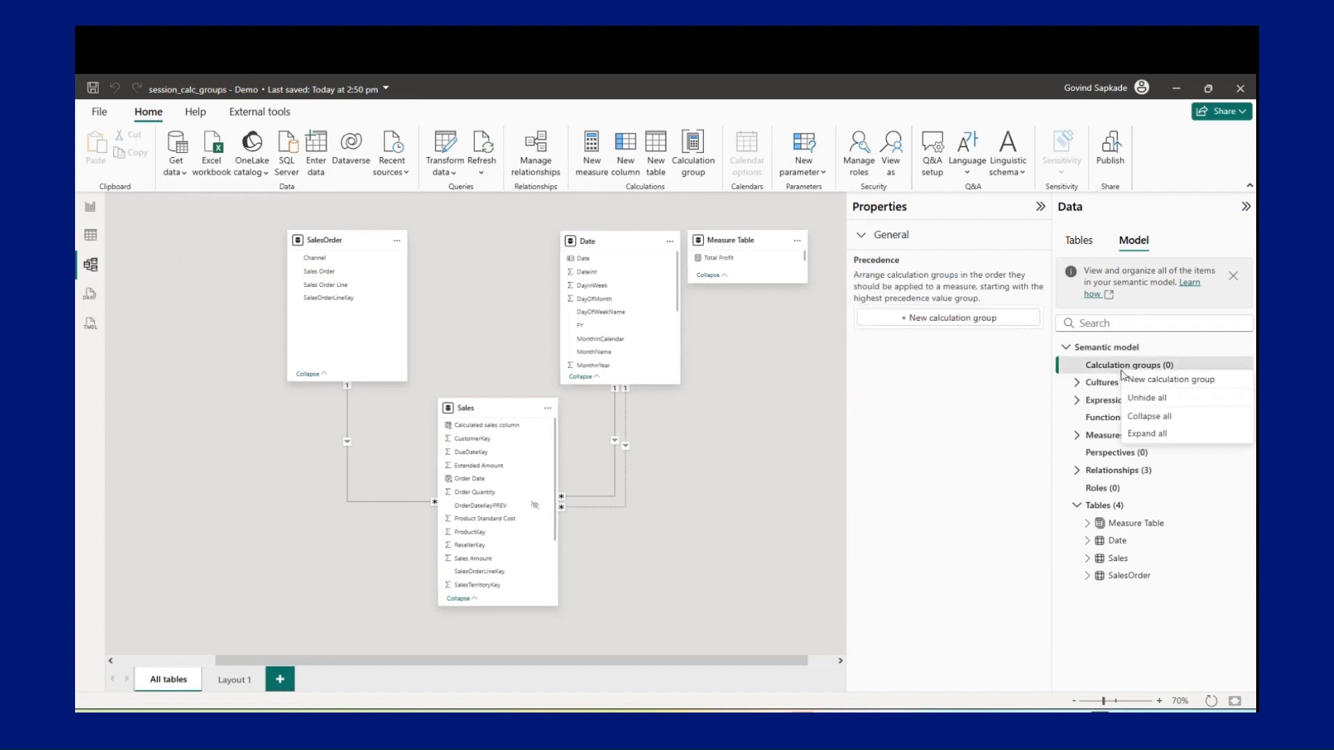
{"action": "left_click", "coordinate": [1194, 382]}
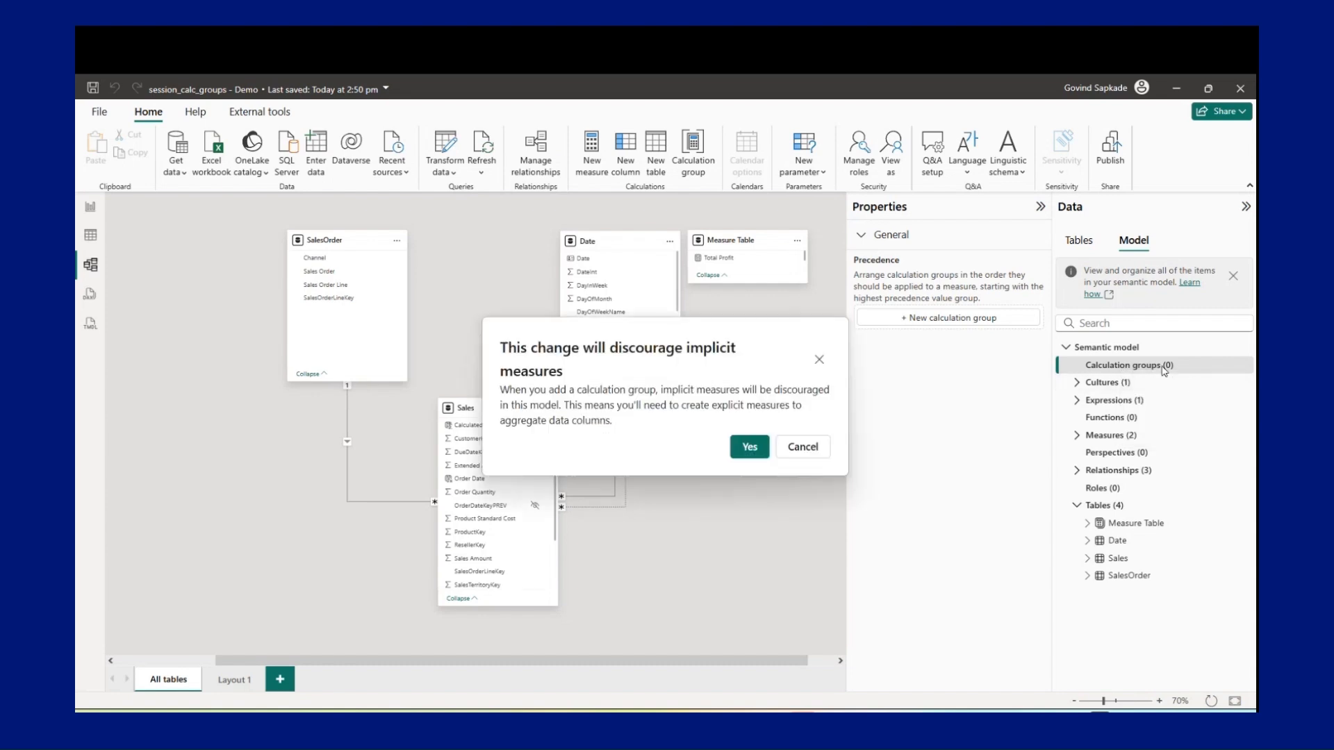
{"action": "left_click", "coordinate": [752, 447]}
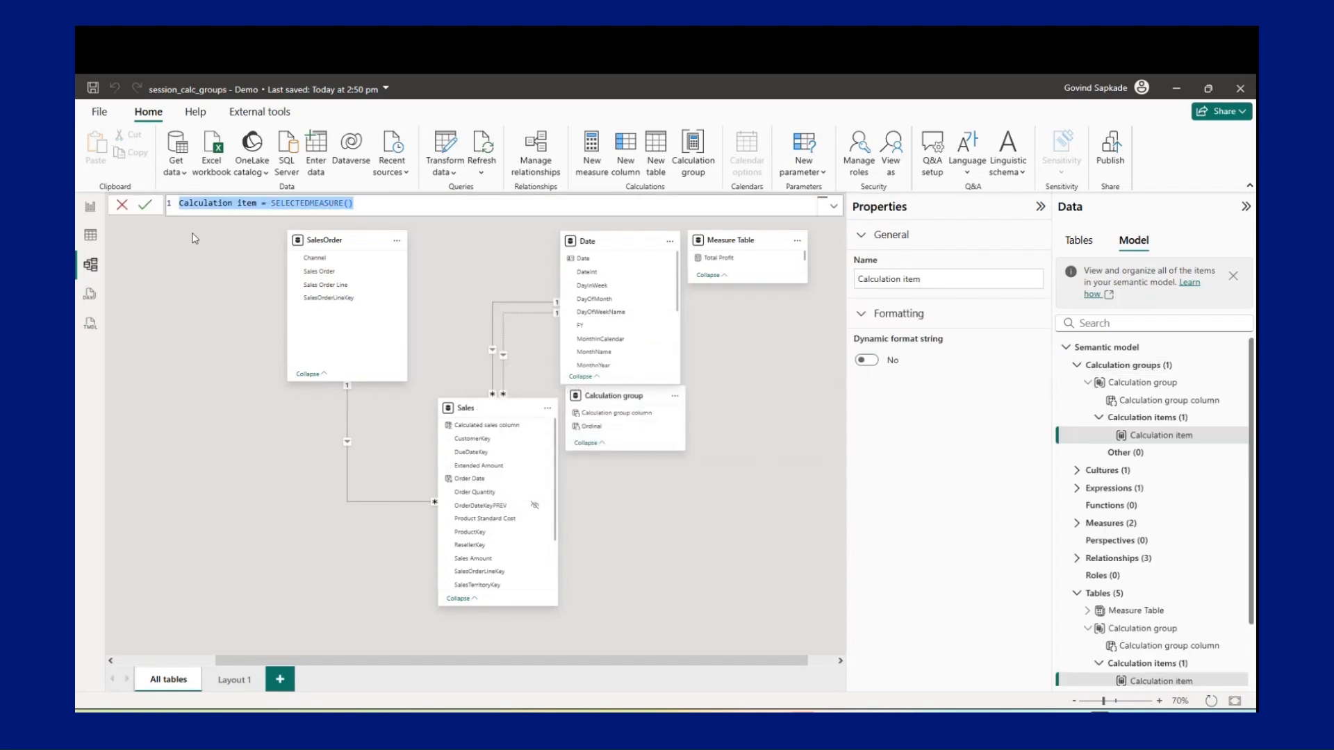
Commit the formula Calculation item = SELECTEDMEASURE() and move the Calculation group card to empty space below the Date table.
{"action": "left_click", "coordinate": [368, 203]}
{"action": "key", "text": "Return"}
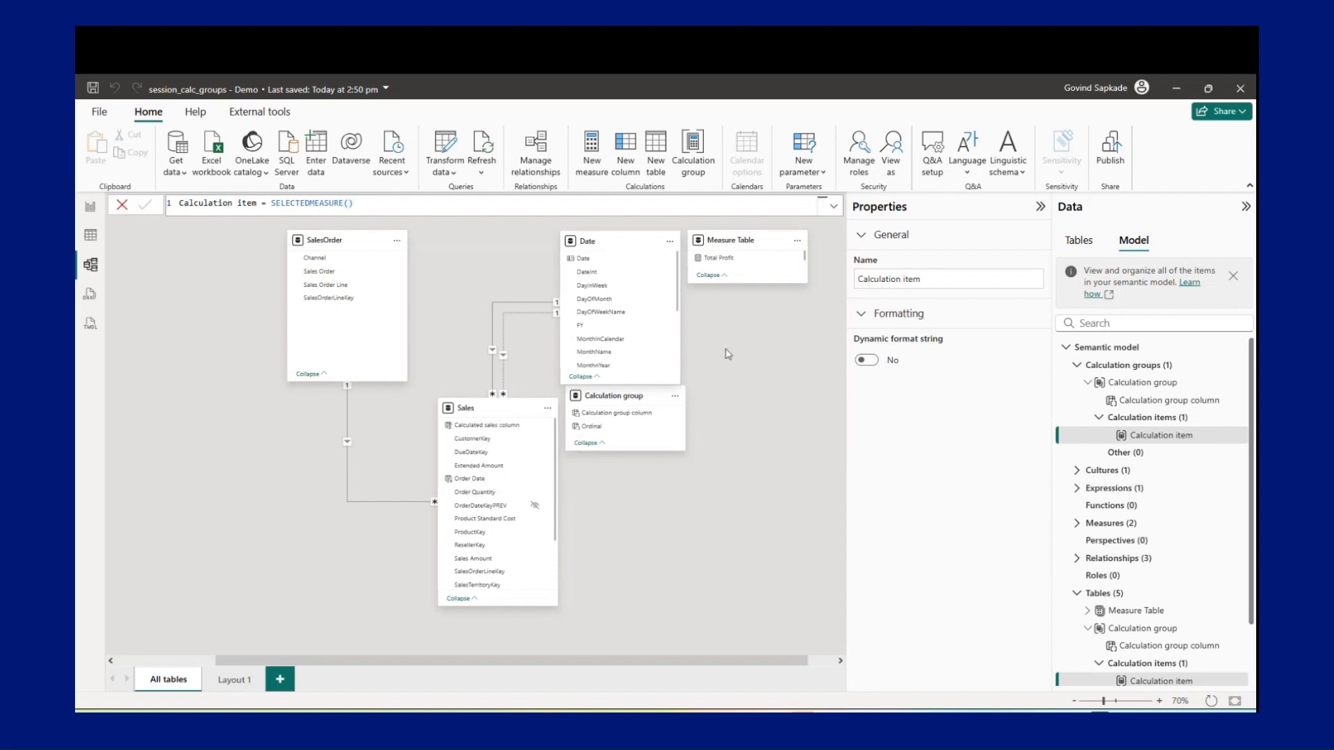
{"action": "left_click_drag", "start_coordinate": [615, 394], "coordinate": [663, 433]}
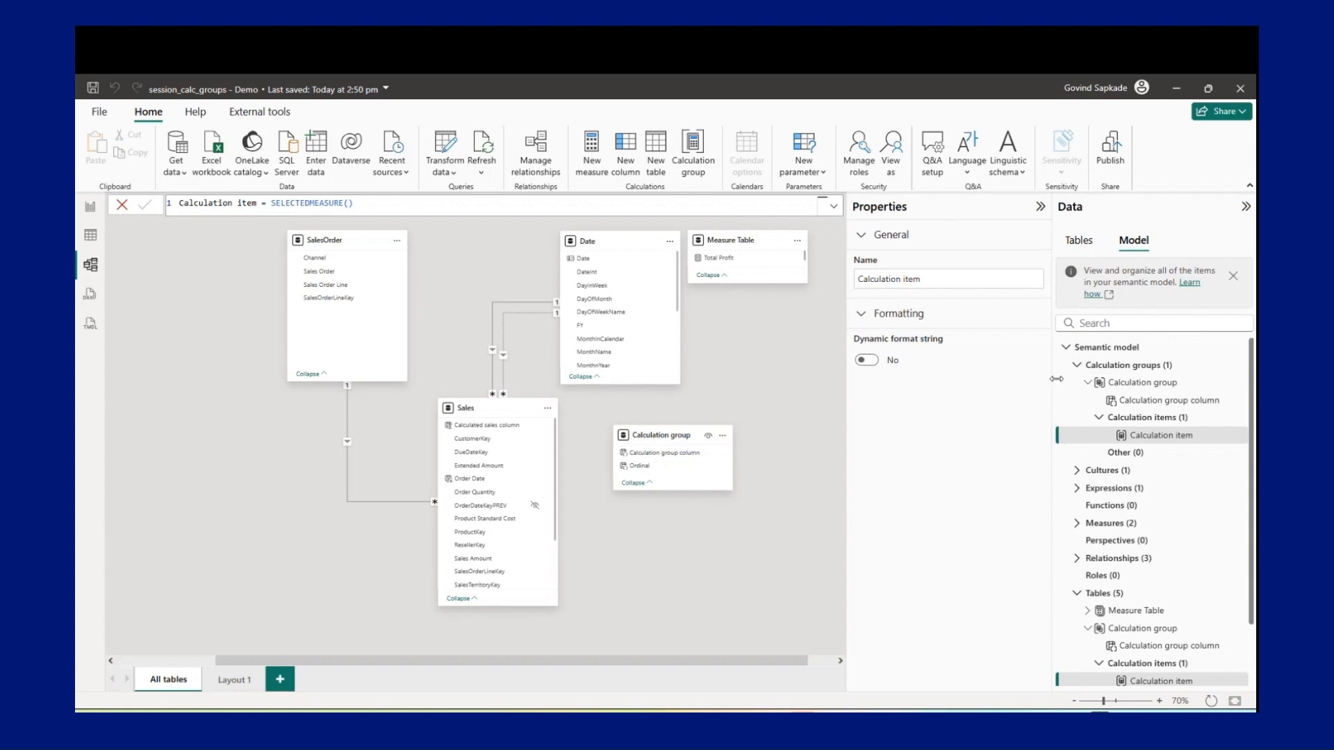
Examine the calculation group, its column and calculation item, and view the group's columns and rows in the Table view.
{"action": "left_click", "coordinate": [1166, 384]}
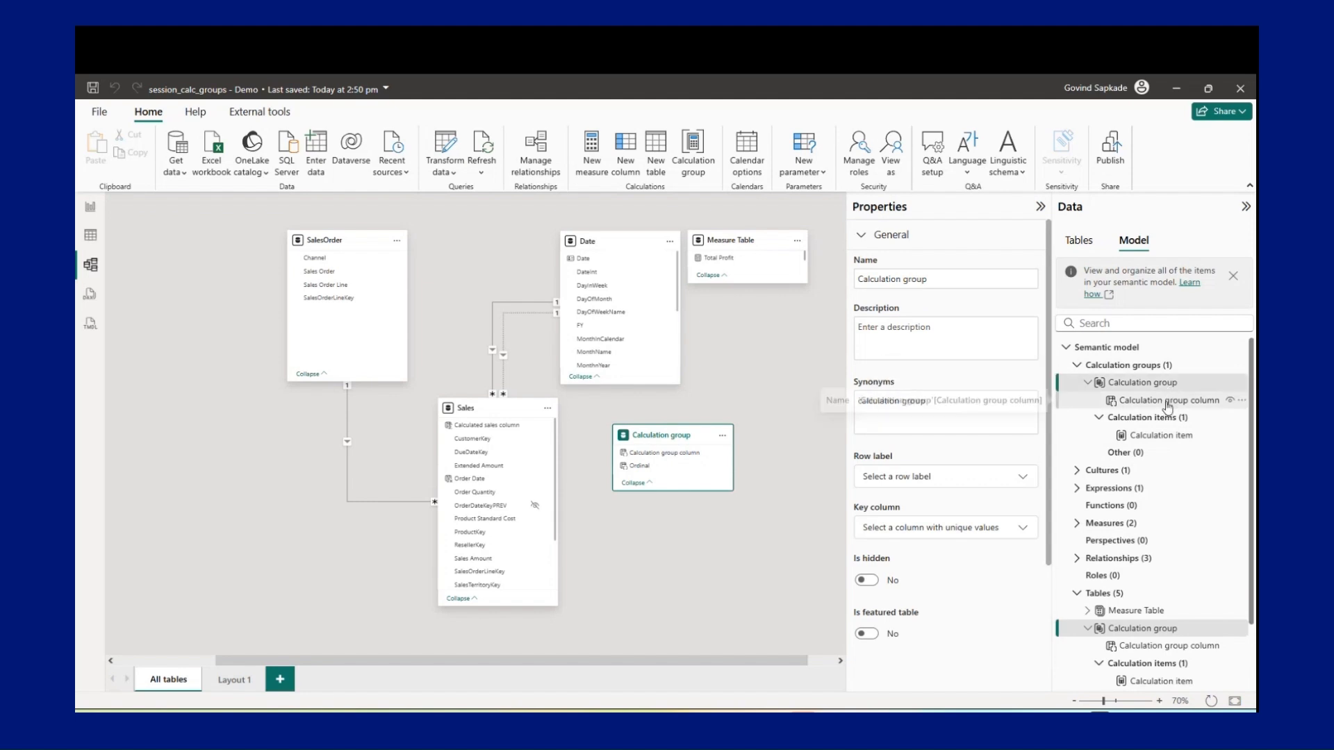
{"action": "left_click", "coordinate": [1167, 404]}
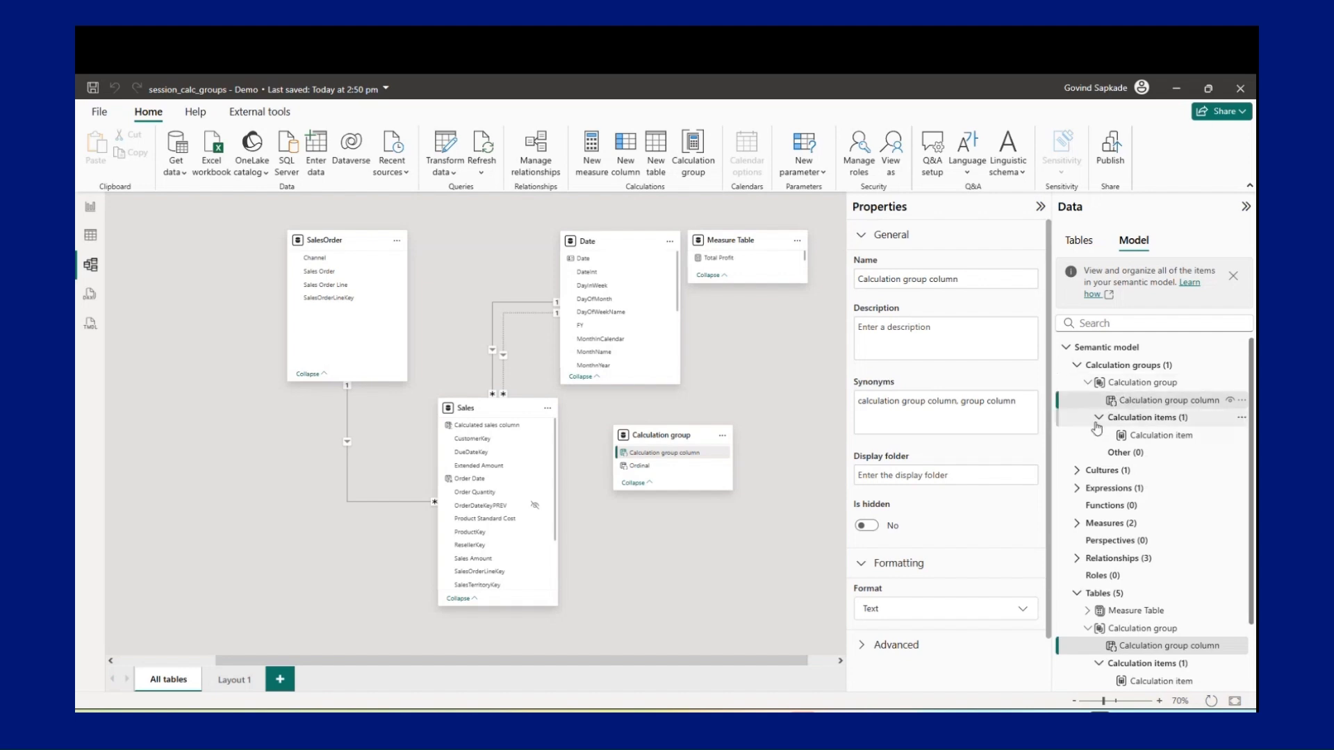
{"action": "left_click", "coordinate": [1179, 440]}
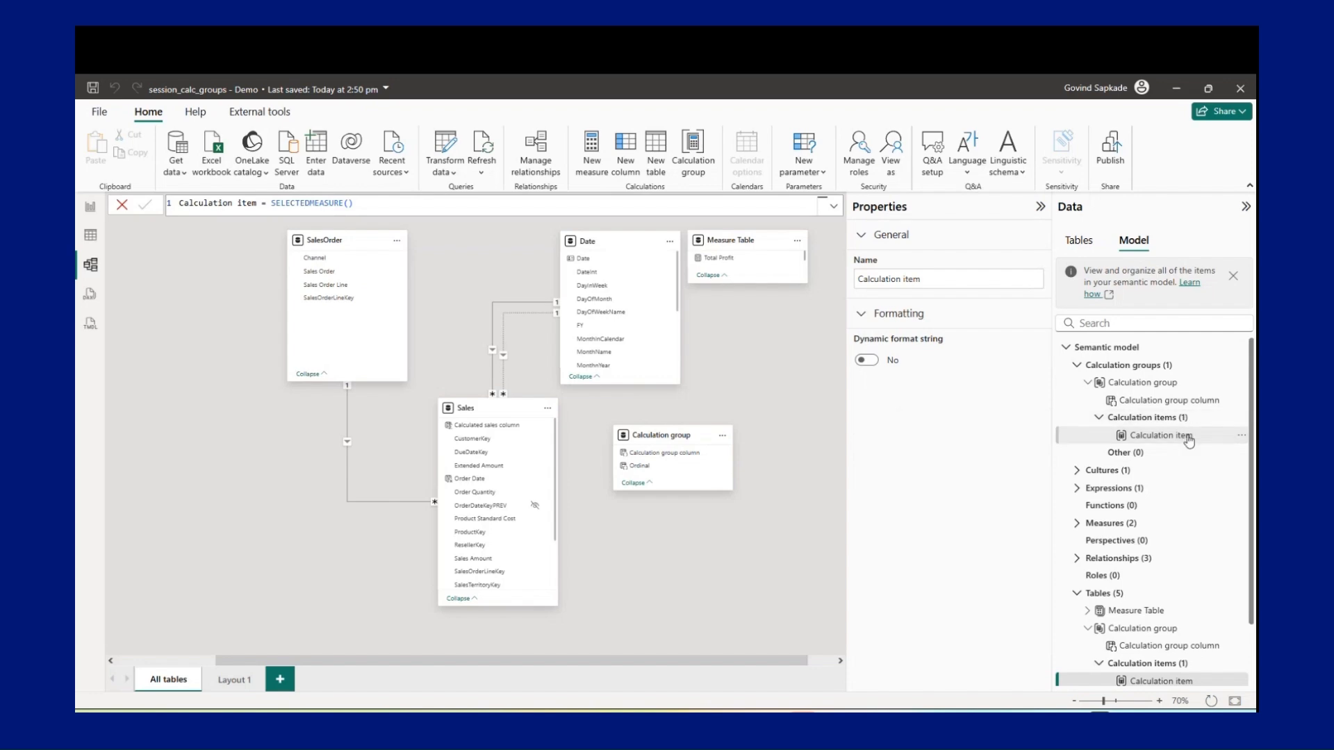
{"action": "left_click", "coordinate": [104, 239]}
{"action": "left_click", "coordinate": [1146, 276]}
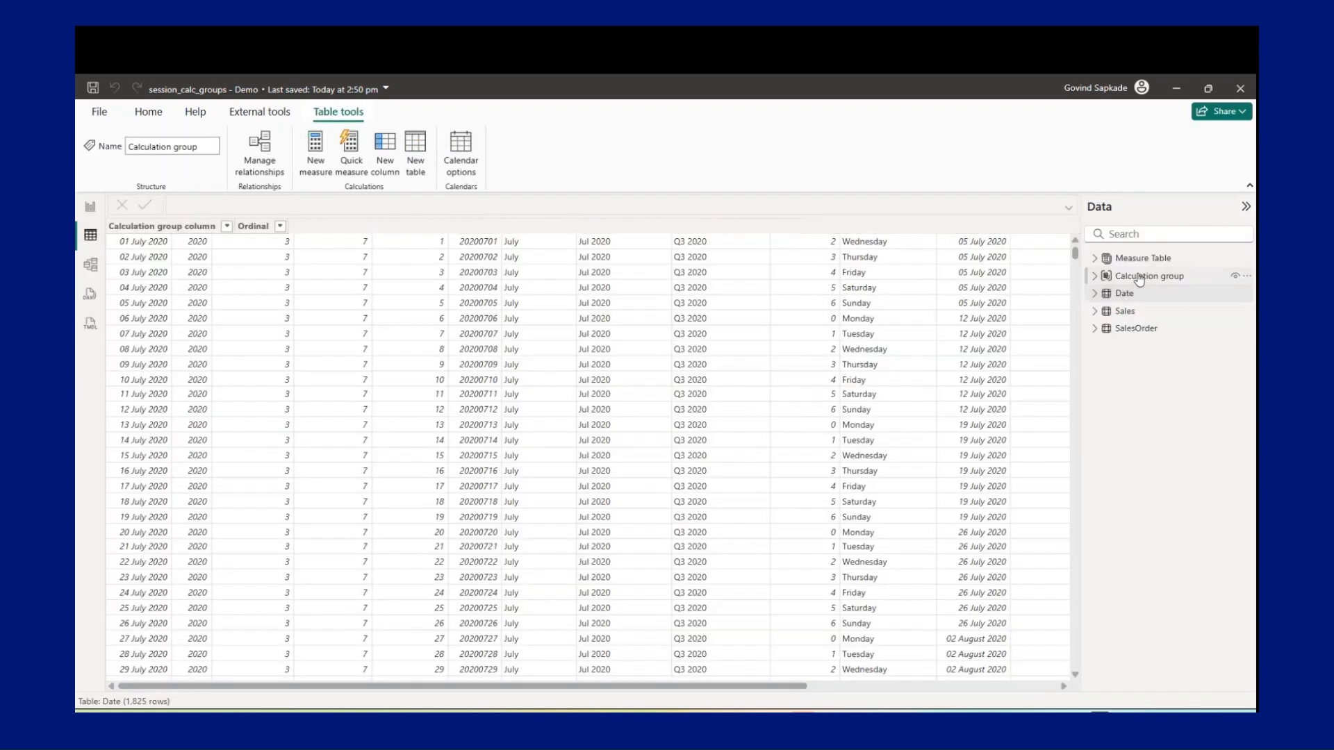
{"action": "left_click", "coordinate": [192, 239]}
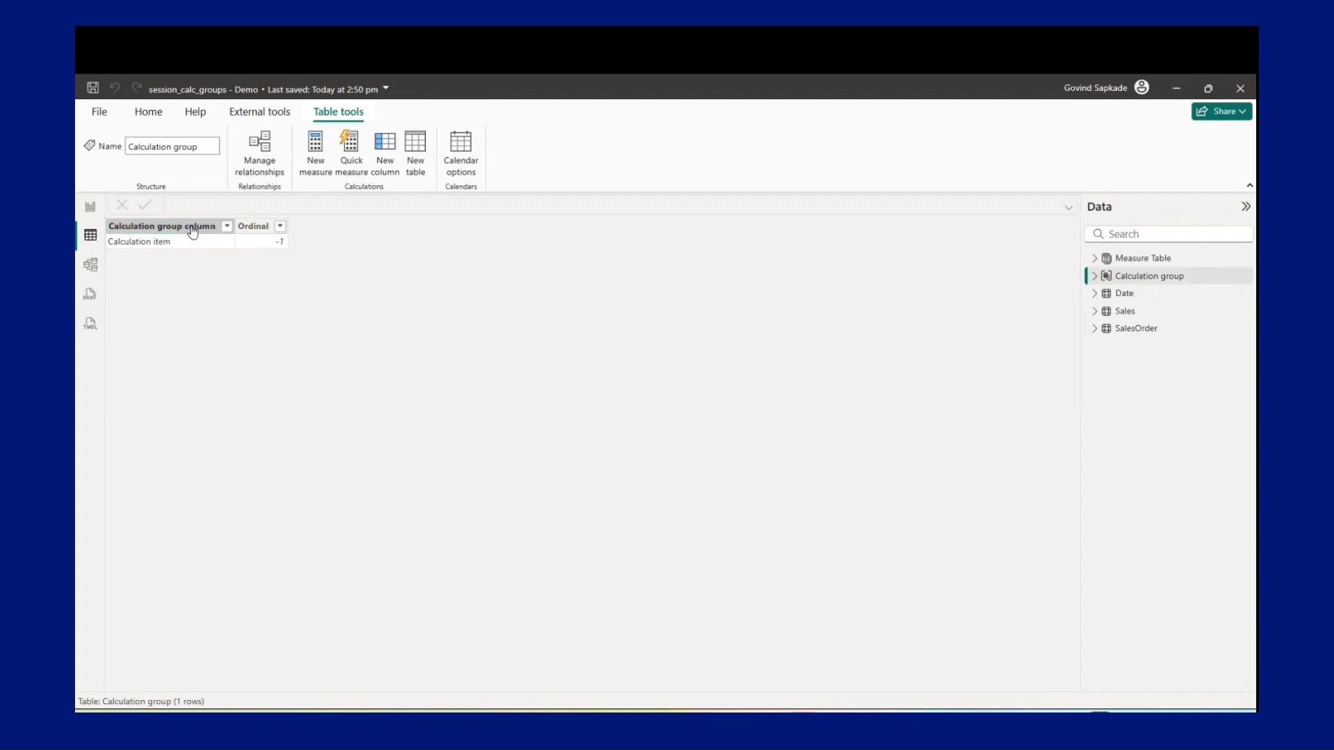
Examine the calculation group's Ordinal and Calculation group column data, its precedence properties in the model, and the Report view's field list.
{"action": "left_click", "coordinate": [247, 227]}
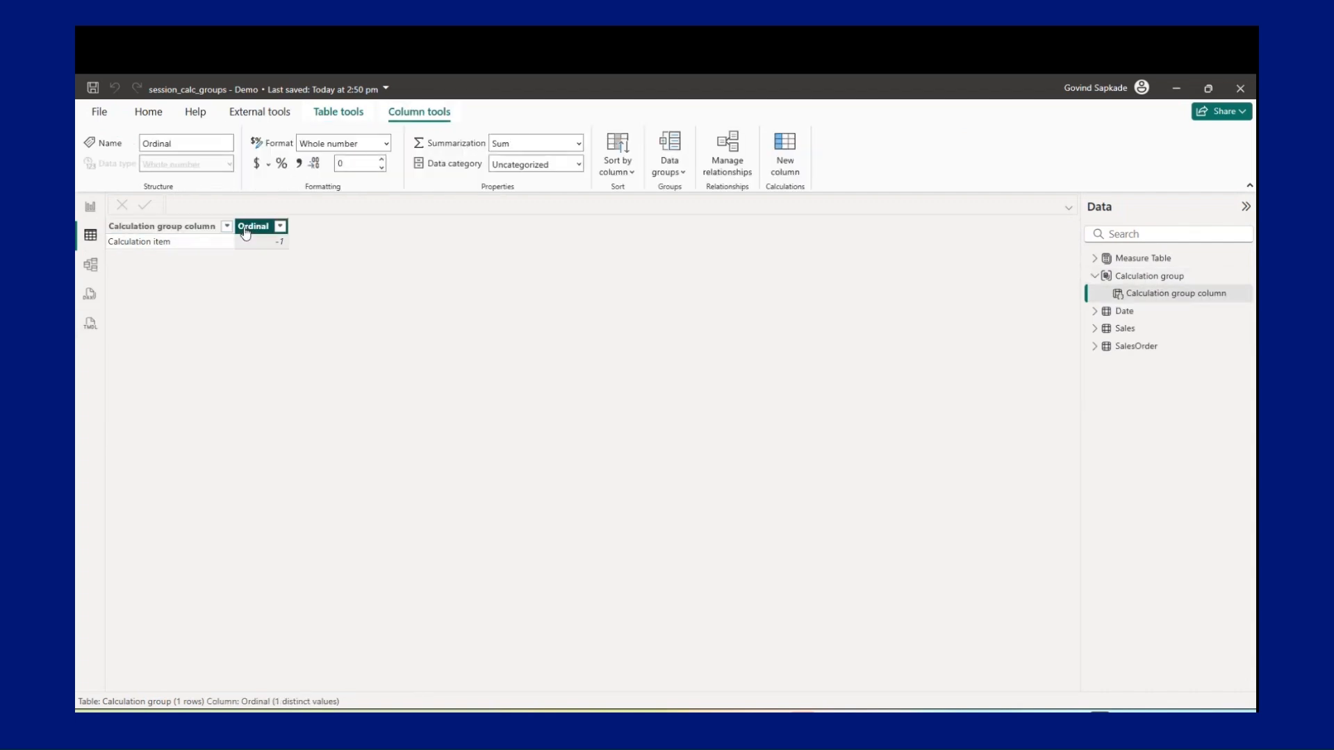
{"action": "left_click", "coordinate": [157, 245]}
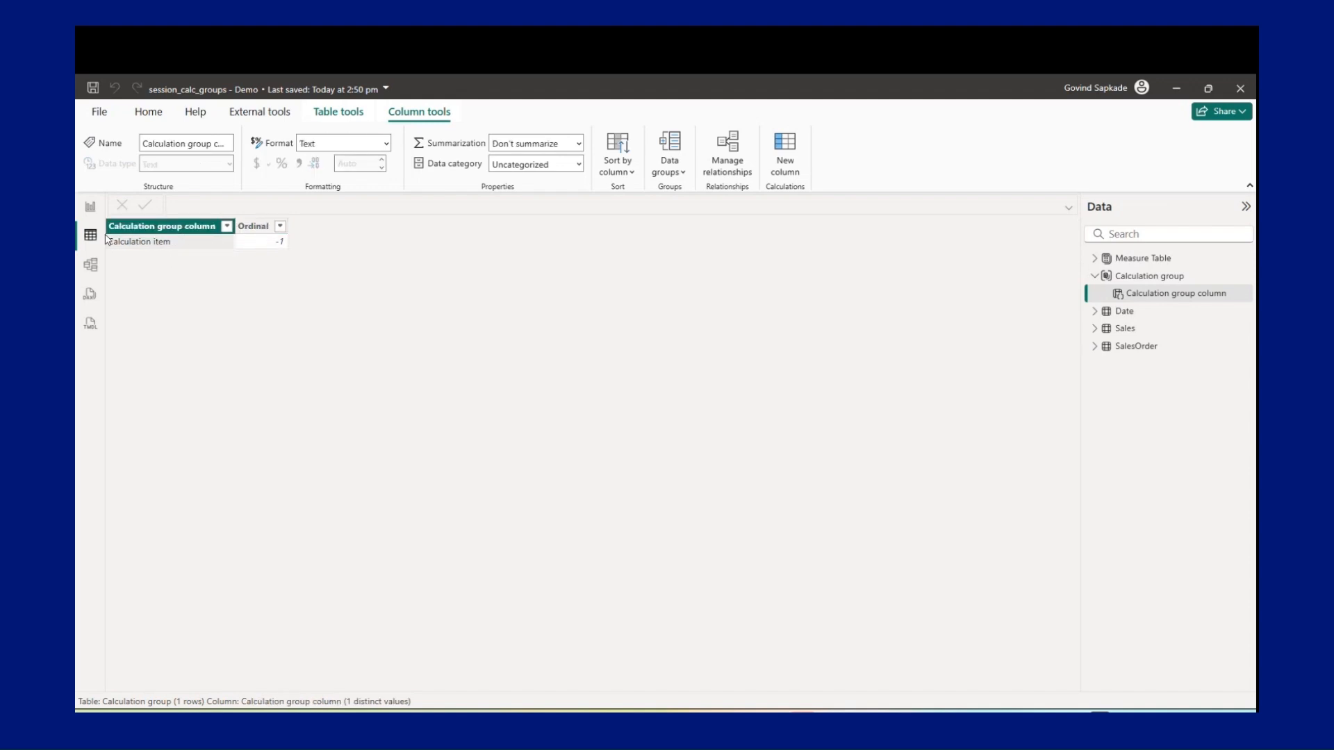
{"action": "left_click", "coordinate": [90, 264]}
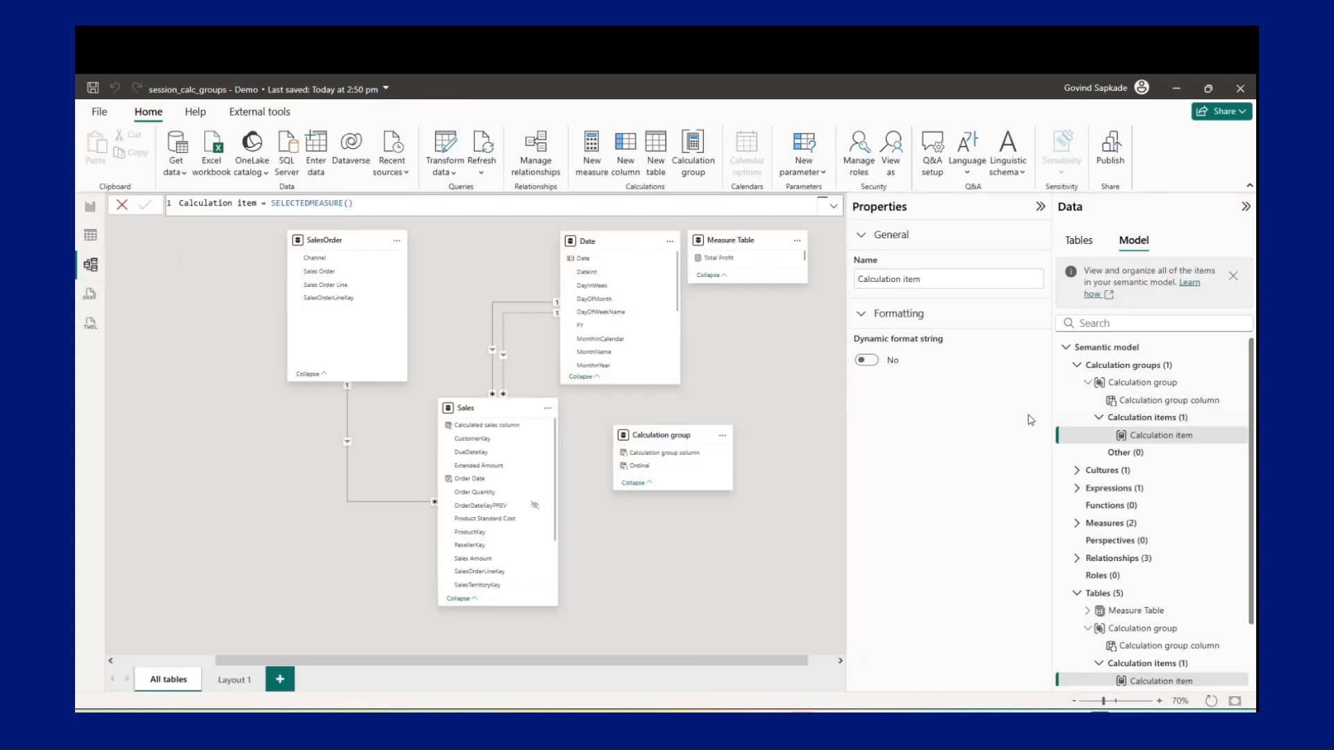
{"action": "left_click", "coordinate": [1149, 368]}
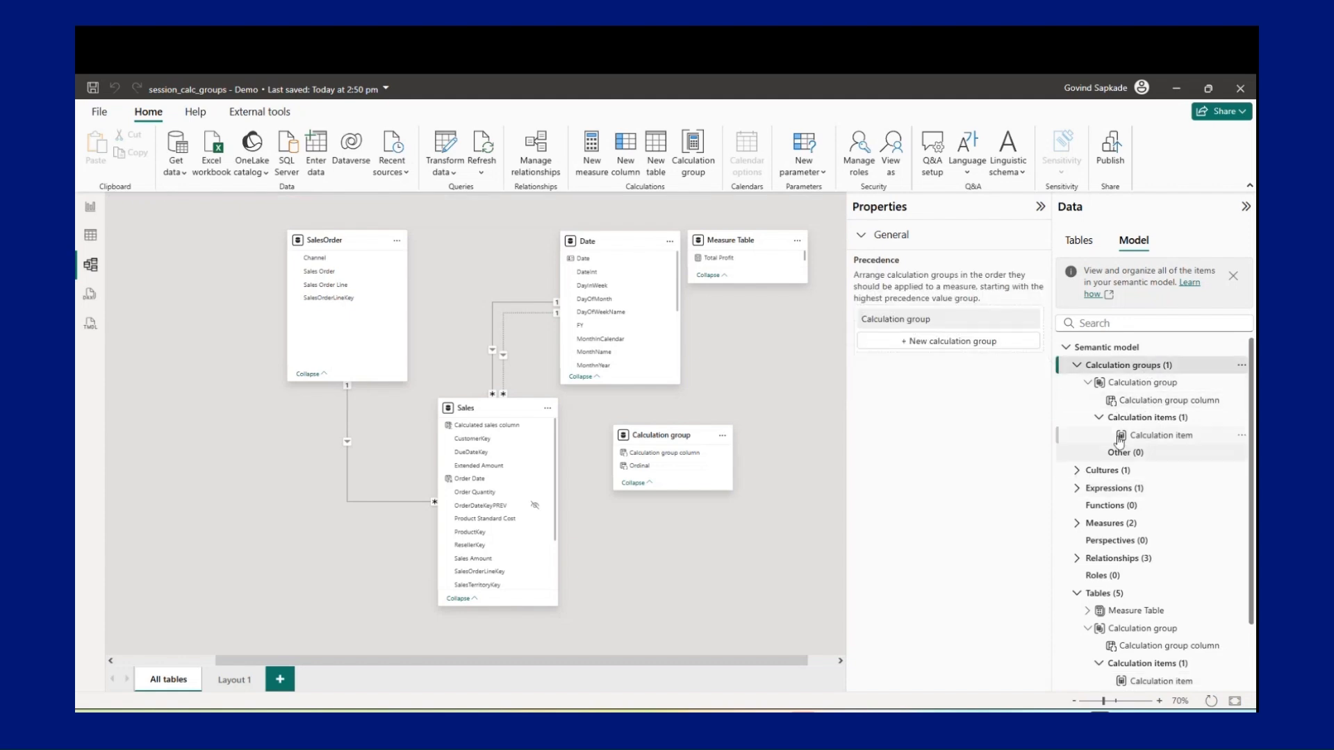
{"action": "left_click", "coordinate": [91, 235]}
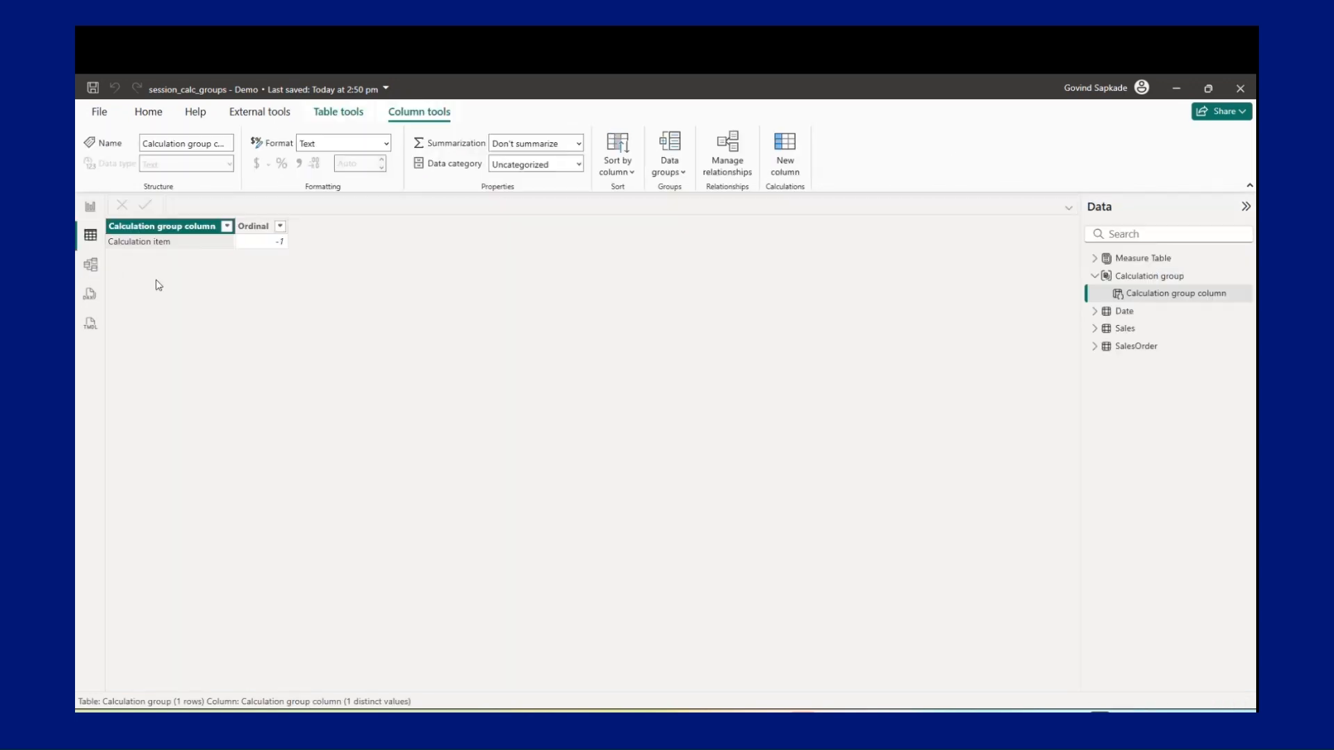
{"action": "left_click", "coordinate": [85, 203]}
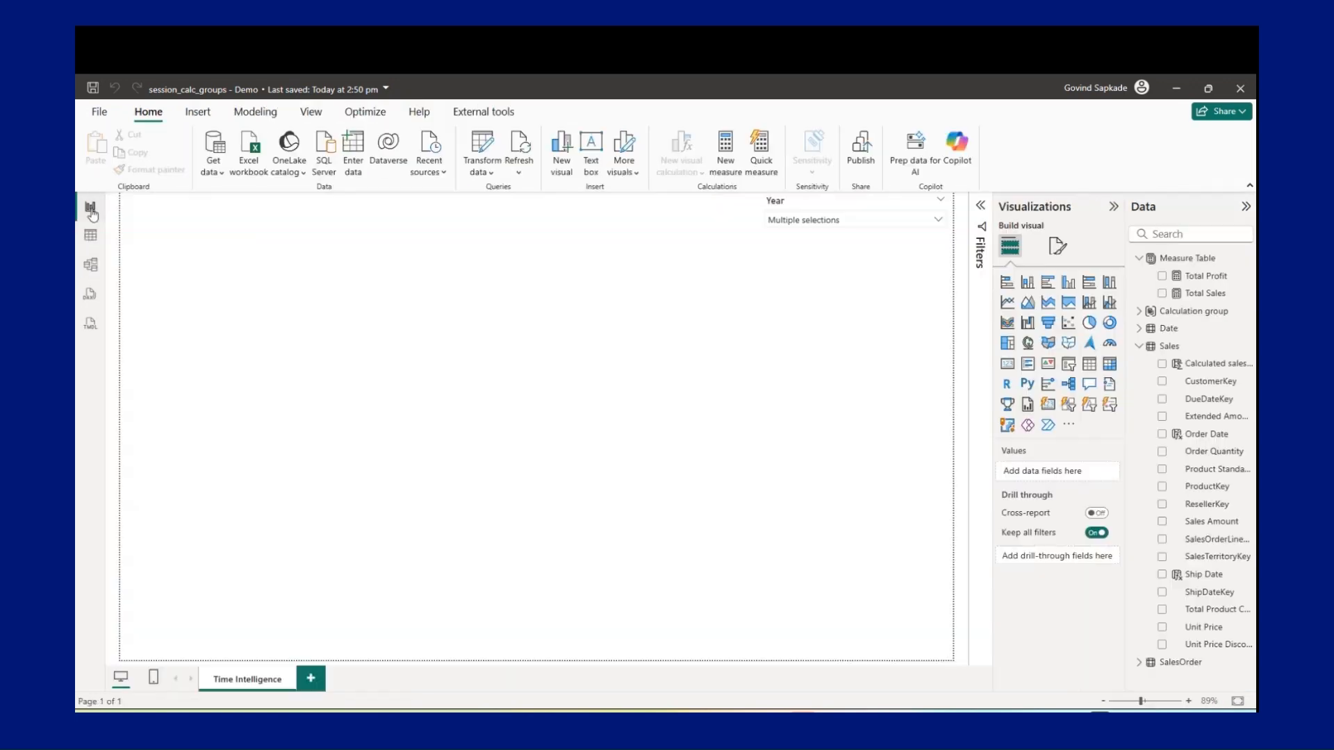
Rename the calculation group as Time Intelligence in the Model view.
{"action": "left_click", "coordinate": [89, 266]}
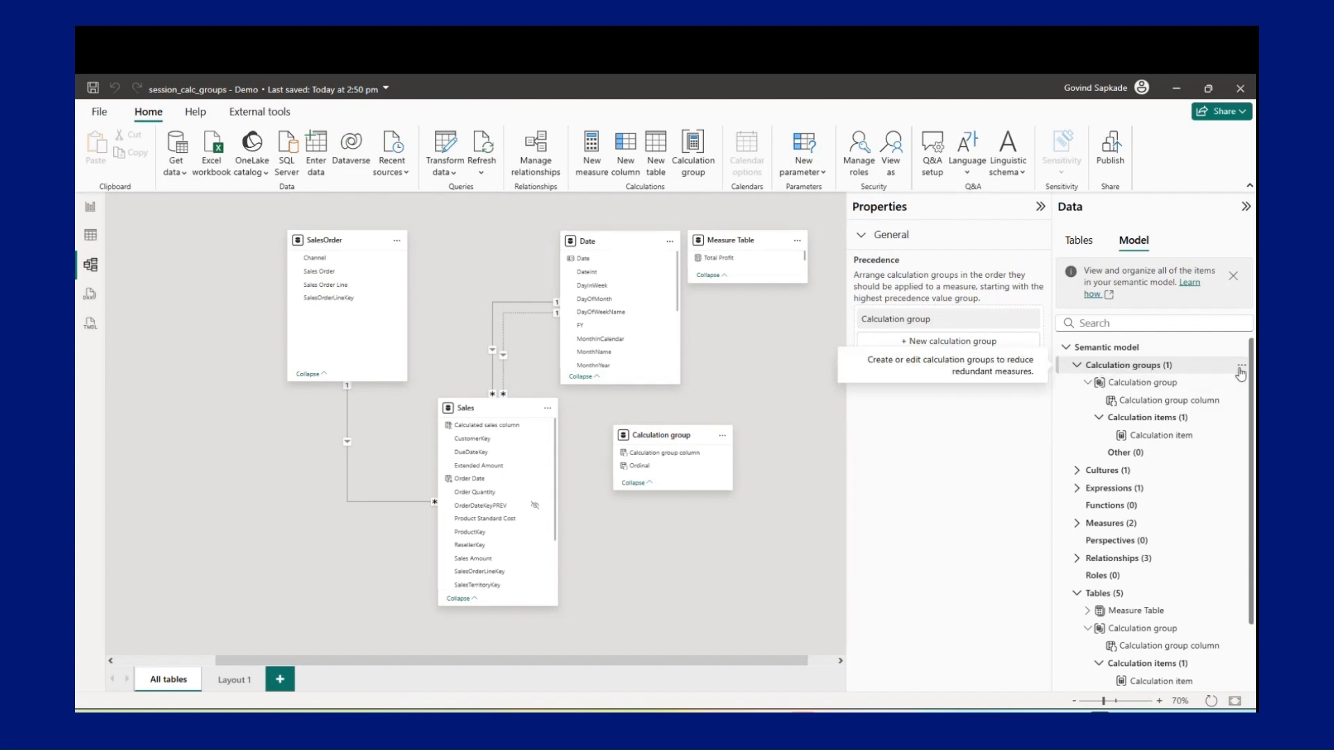
{"action": "left_click", "coordinate": [1241, 367]}
{"action": "left_click", "coordinate": [1036, 436]}
{"action": "double_click", "coordinate": [1157, 383]}
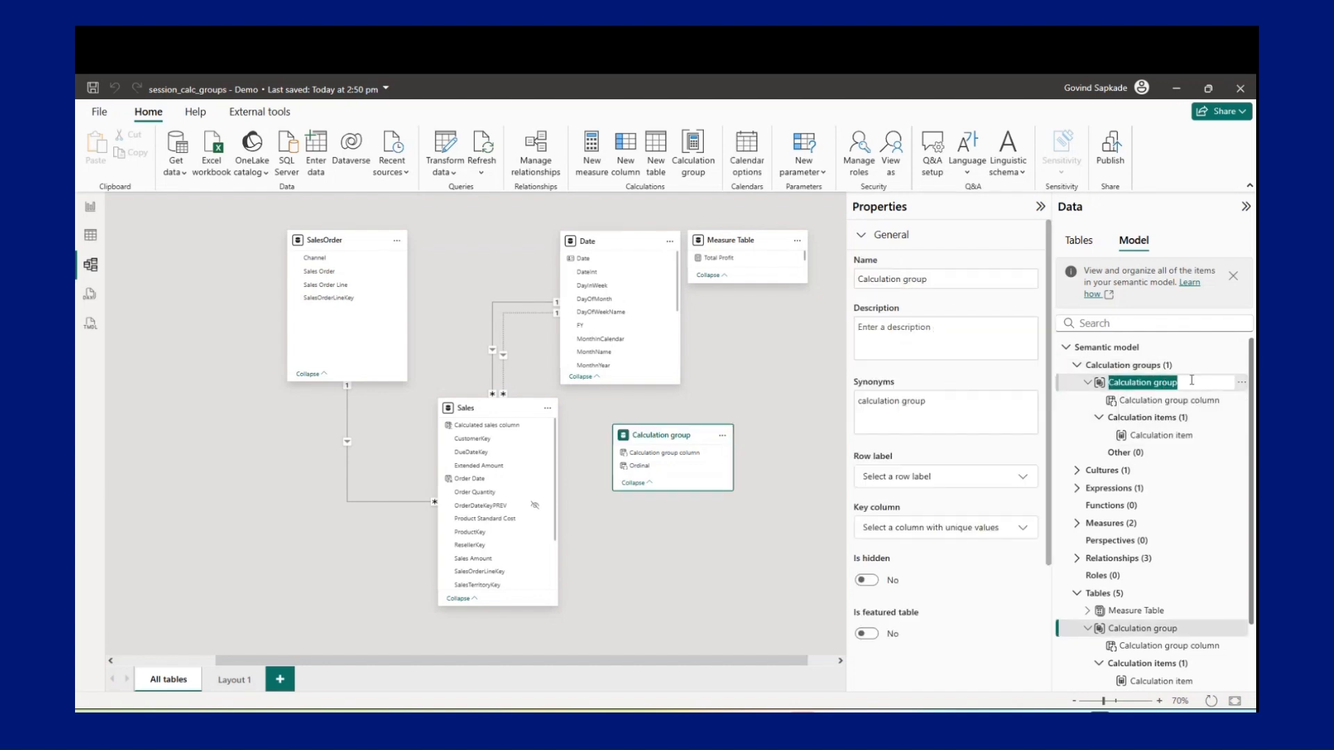
{"action": "left_click", "coordinate": [1242, 383]}
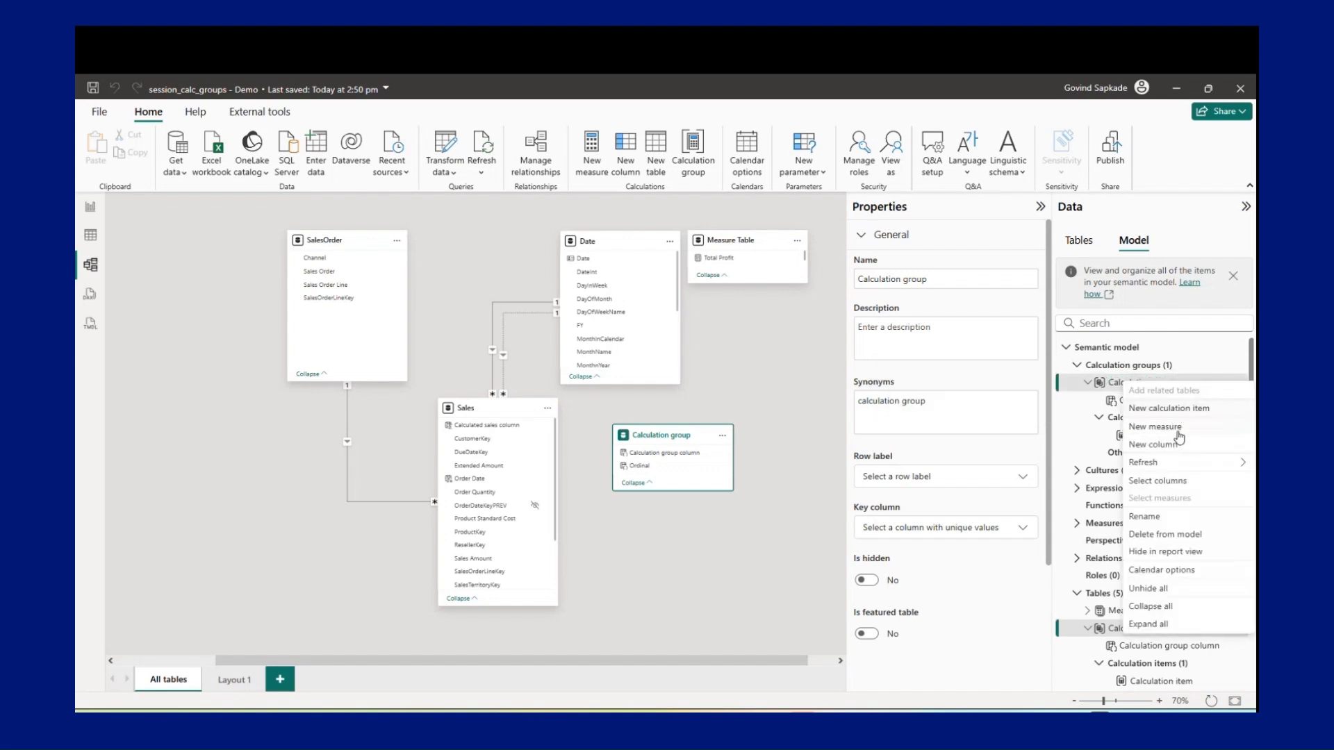
{"action": "left_click", "coordinate": [1154, 516]}
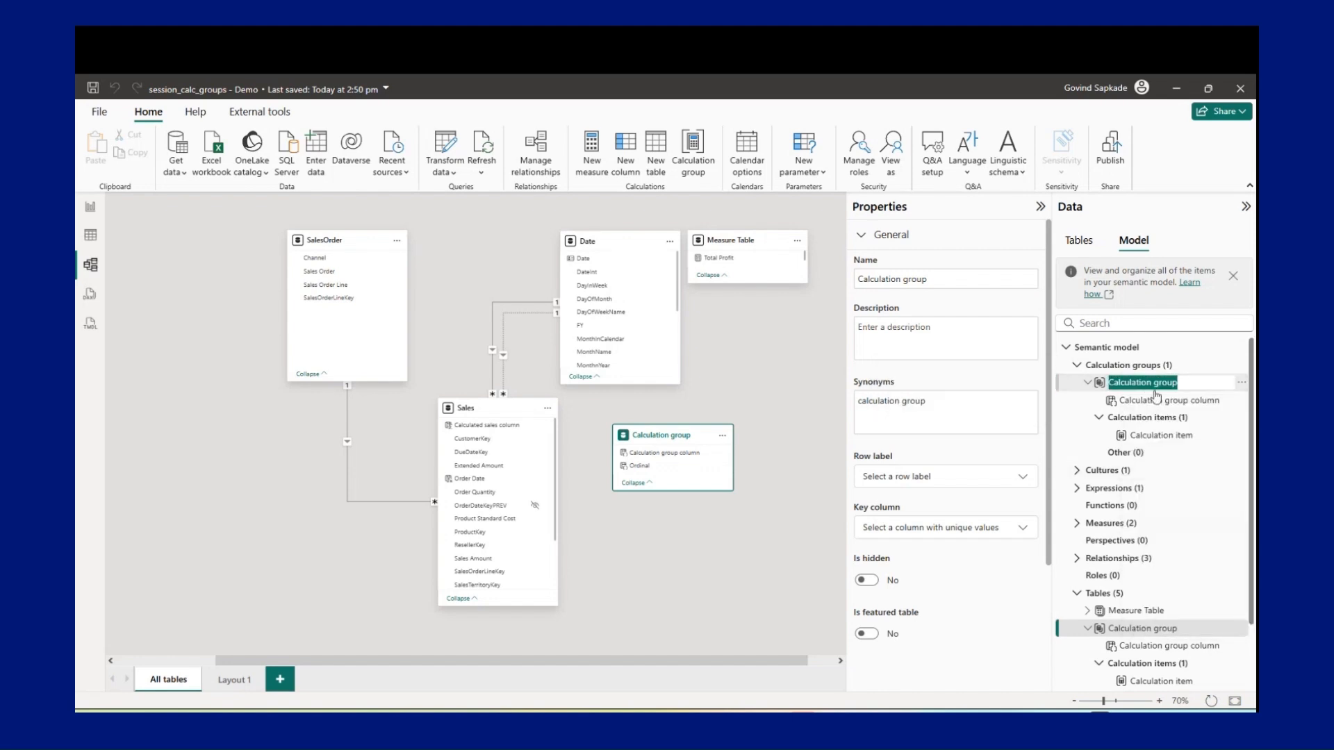
{"action": "left_click", "coordinate": [945, 278]}
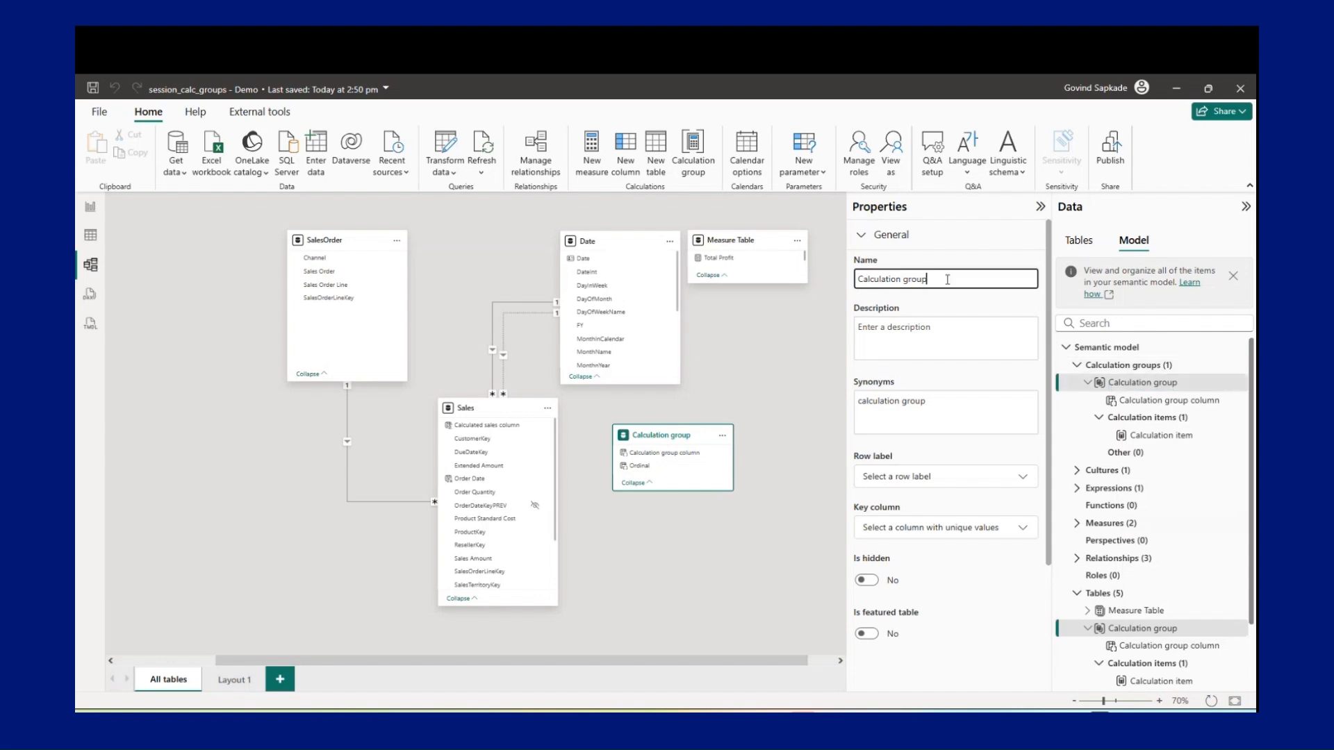
{"action": "left_click_drag", "start_coordinate": [961, 279], "coordinate": [856, 293]}
{"action": "type", "text": "Time Intelligence"}
{"action": "key", "text": "Return"}
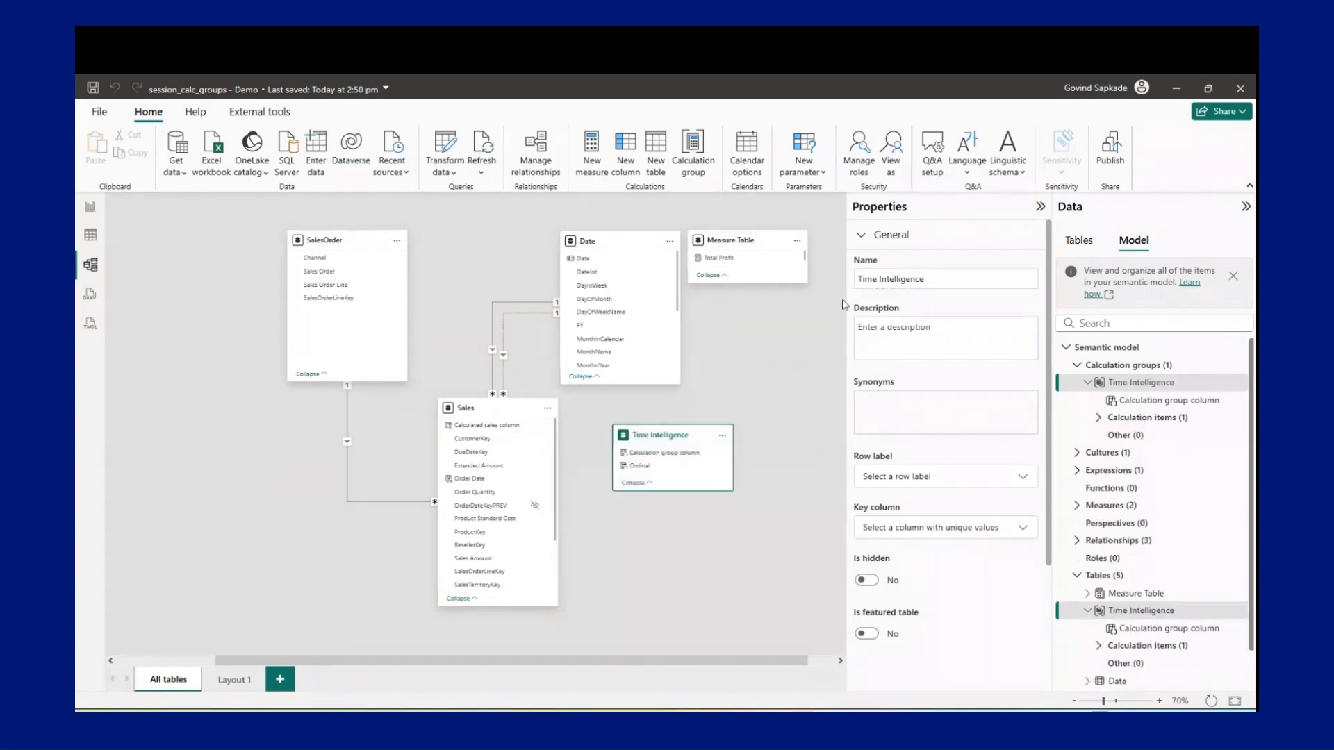
Rename the calculation group's column as Time Intelligence Measures.
{"action": "left_click", "coordinate": [1174, 403]}
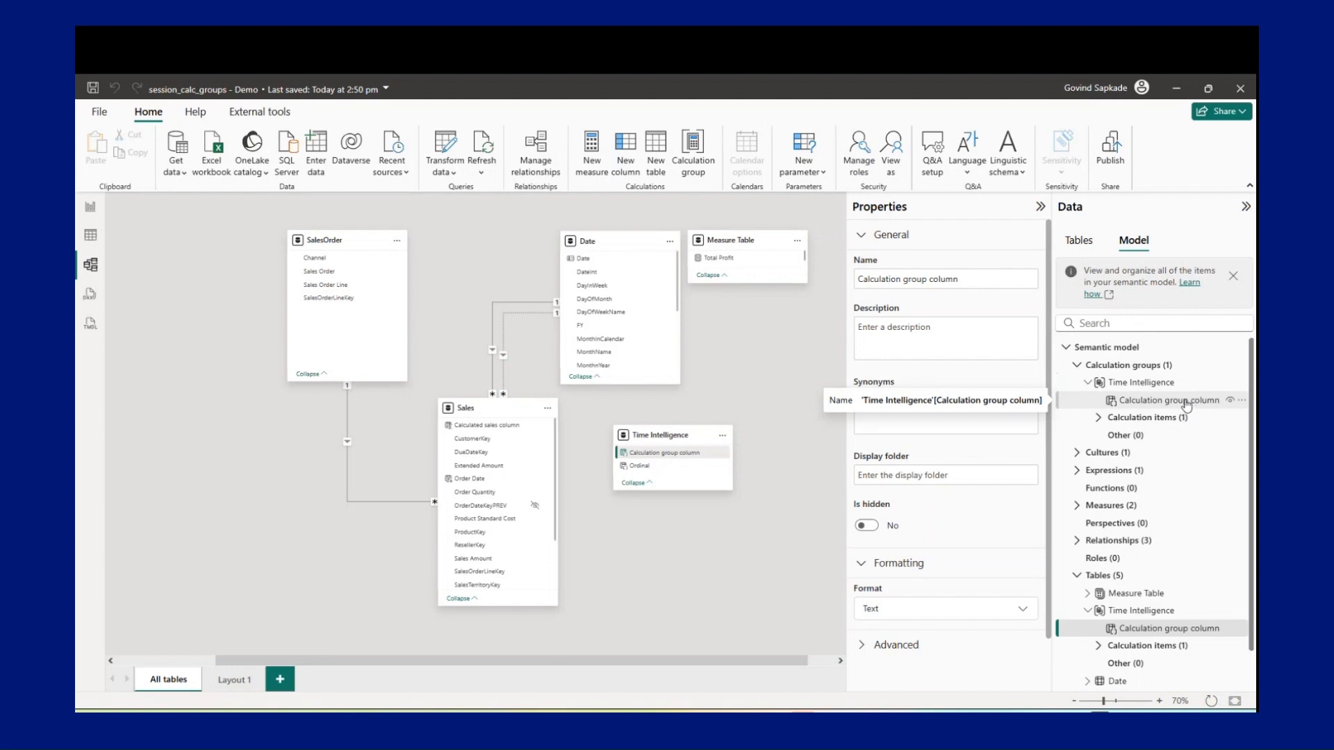
{"action": "left_click_drag", "start_coordinate": [977, 276], "coordinate": [854, 292]}
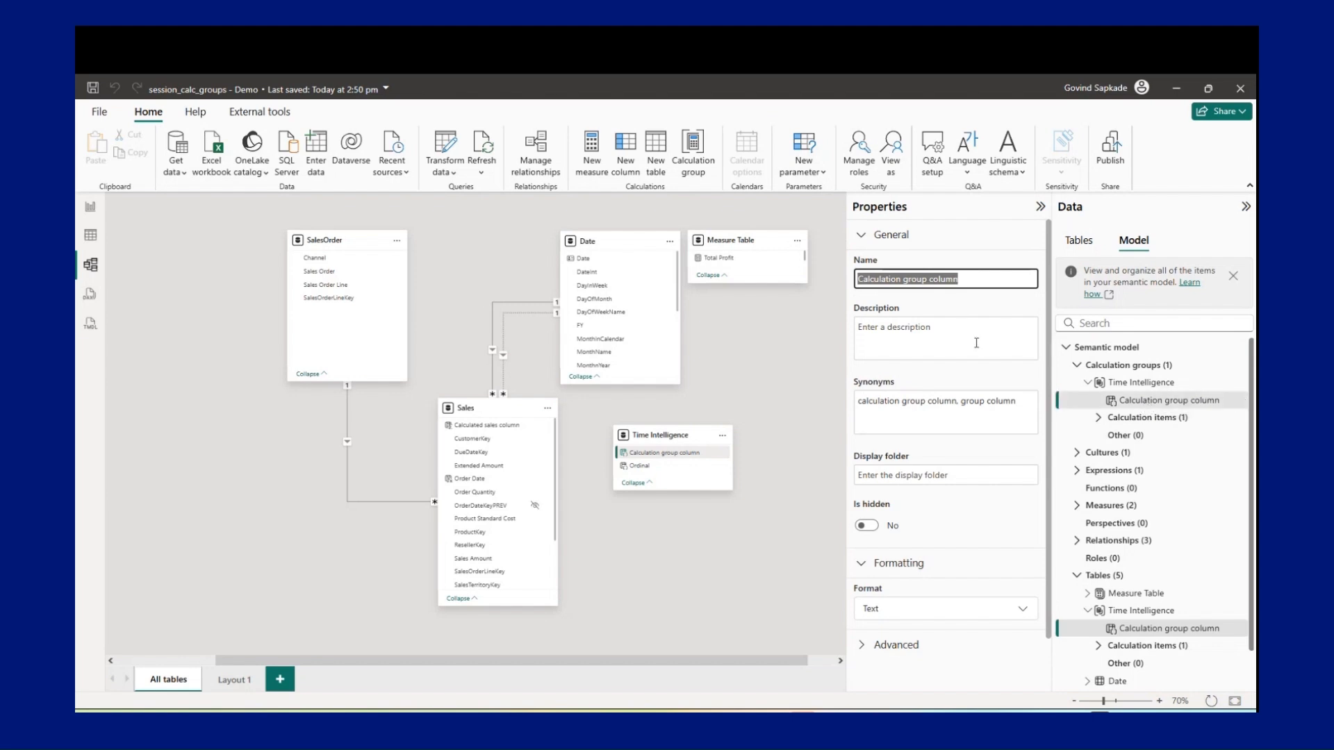
{"action": "type", "text": "Time "}
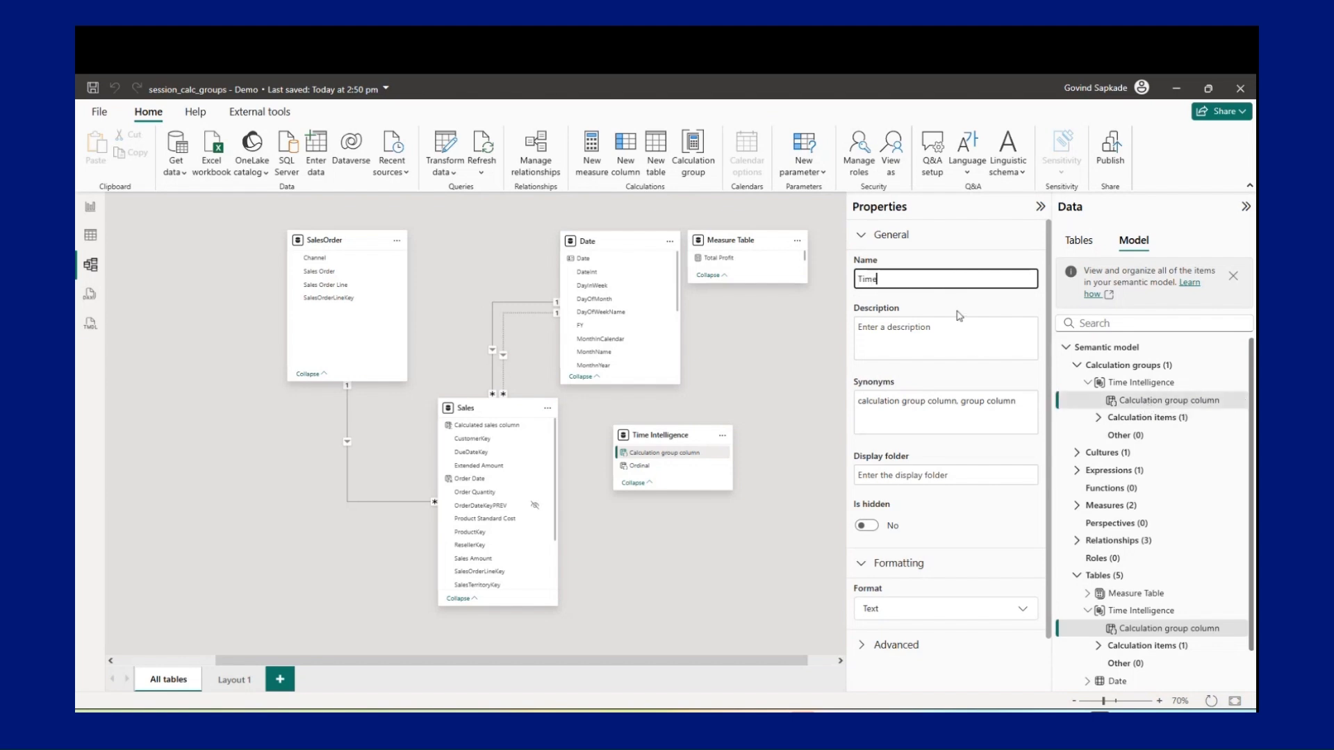
{"action": "type", "text": "In"}
{"action": "type", "text": "telligence"}
{"action": "type", "text": " Meas"}
{"action": "type", "text": "u"}
{"action": "type", "text": "ure"}
{"action": "type", "text": "s"}
{"action": "key", "text": "Return"}
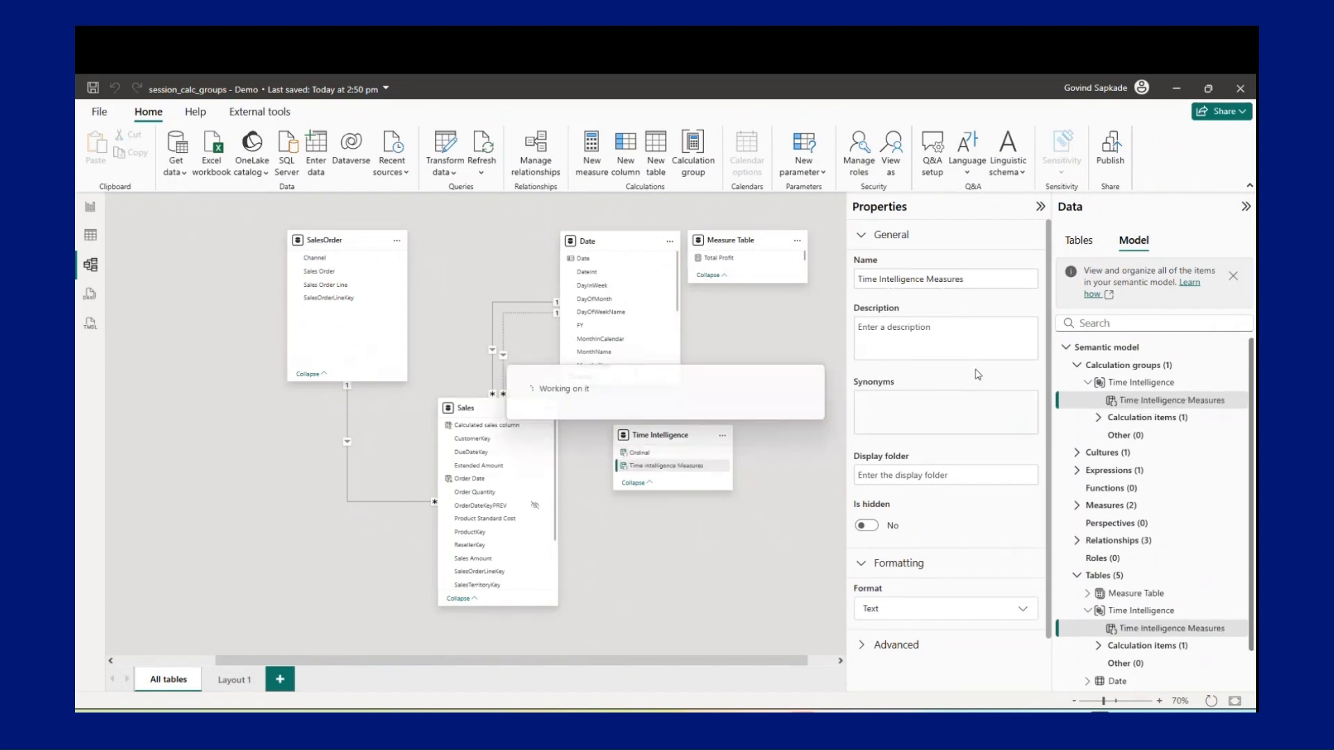
Redefine the existing calculation item with the formula Value = SELECTEDMEASURE().
{"action": "left_click", "coordinate": [1098, 417]}
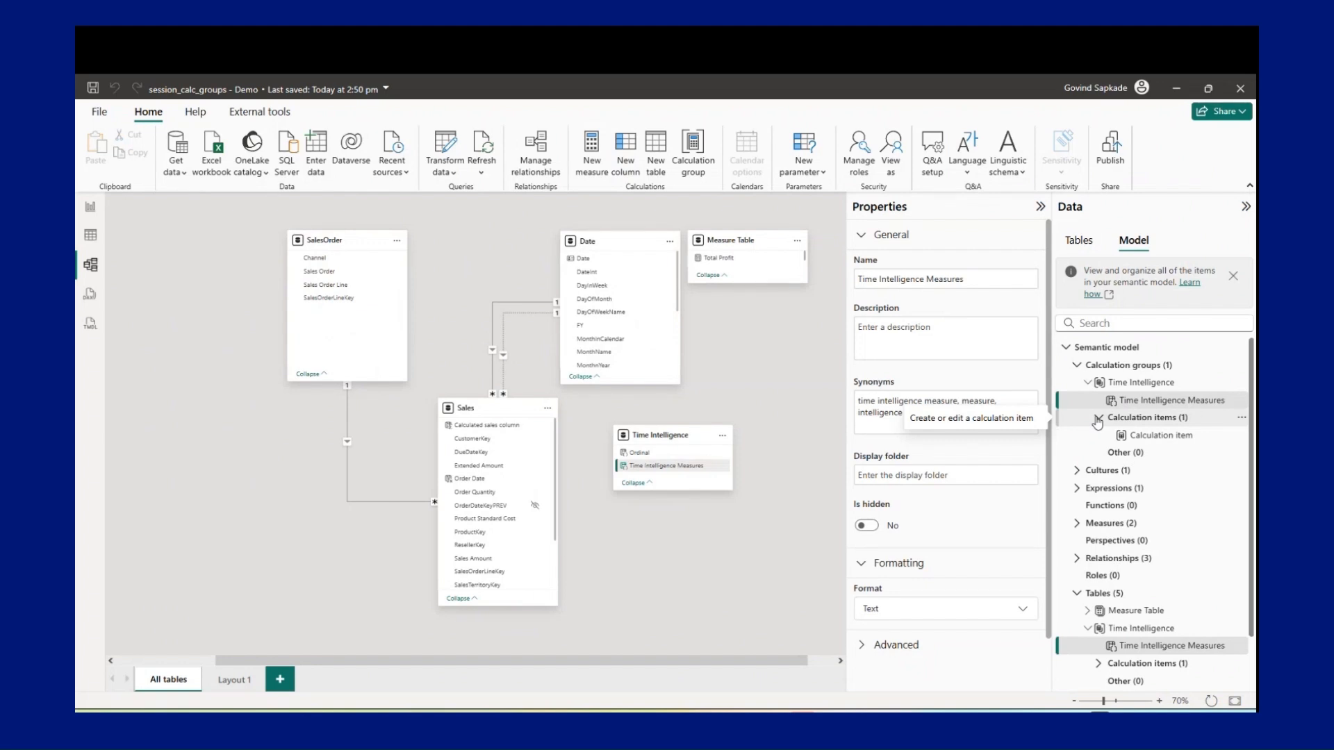
{"action": "left_click", "coordinate": [1175, 436]}
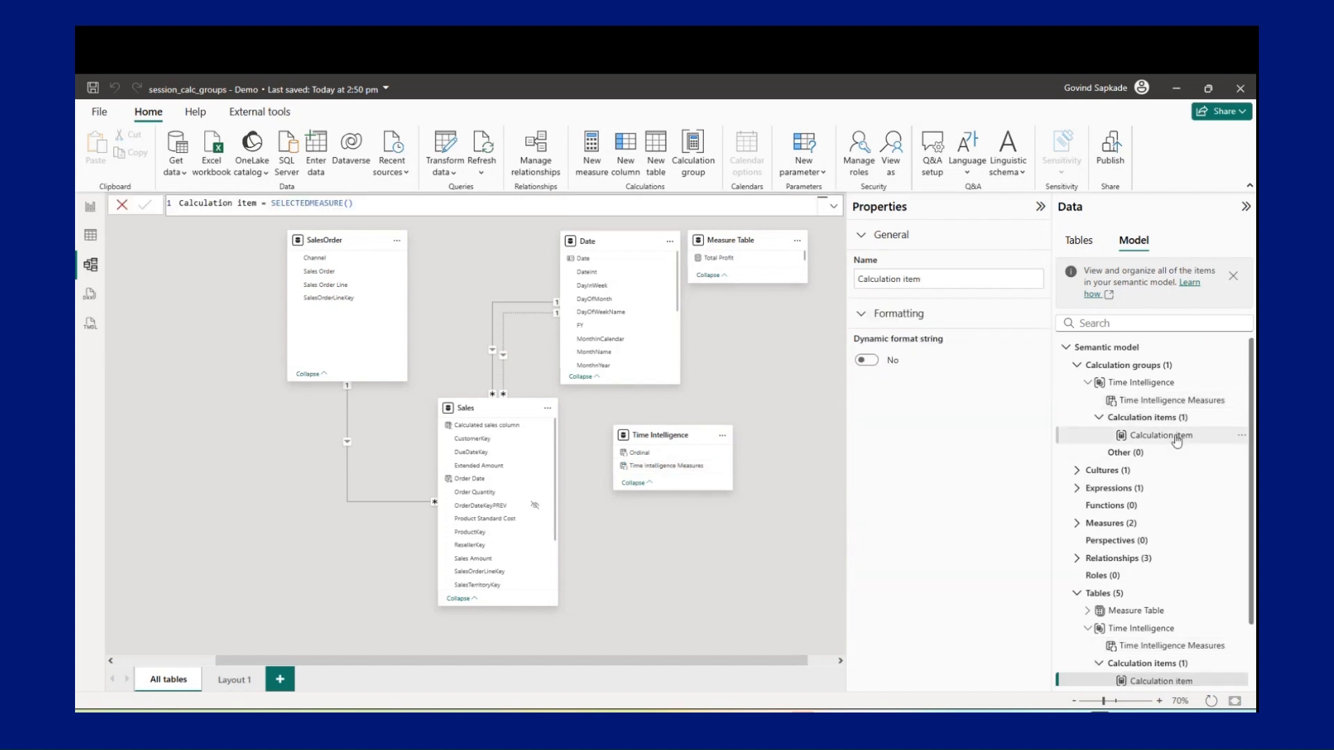
{"action": "left_click", "coordinate": [427, 202]}
{"action": "key", "text": "ctrl+a"}
{"action": "key", "text": "BackSpace"}
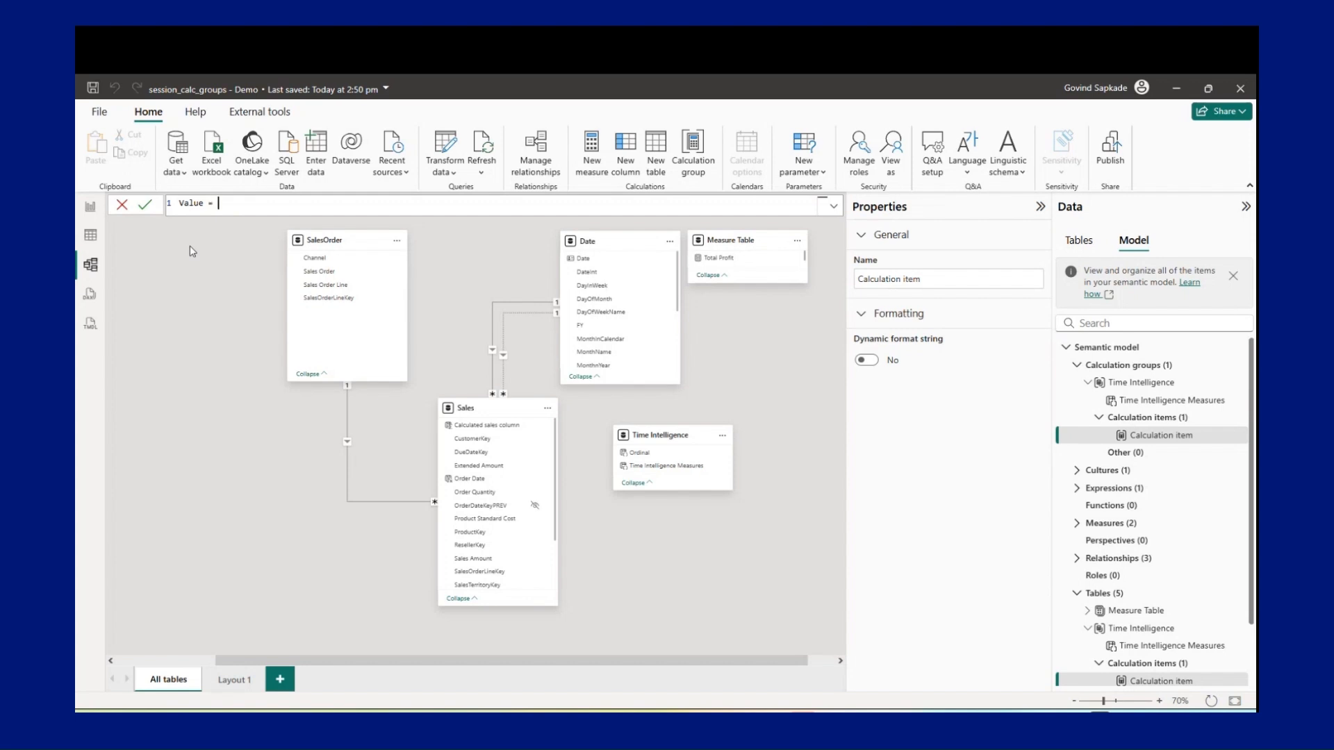
{"action": "type", "text": "Sele"}
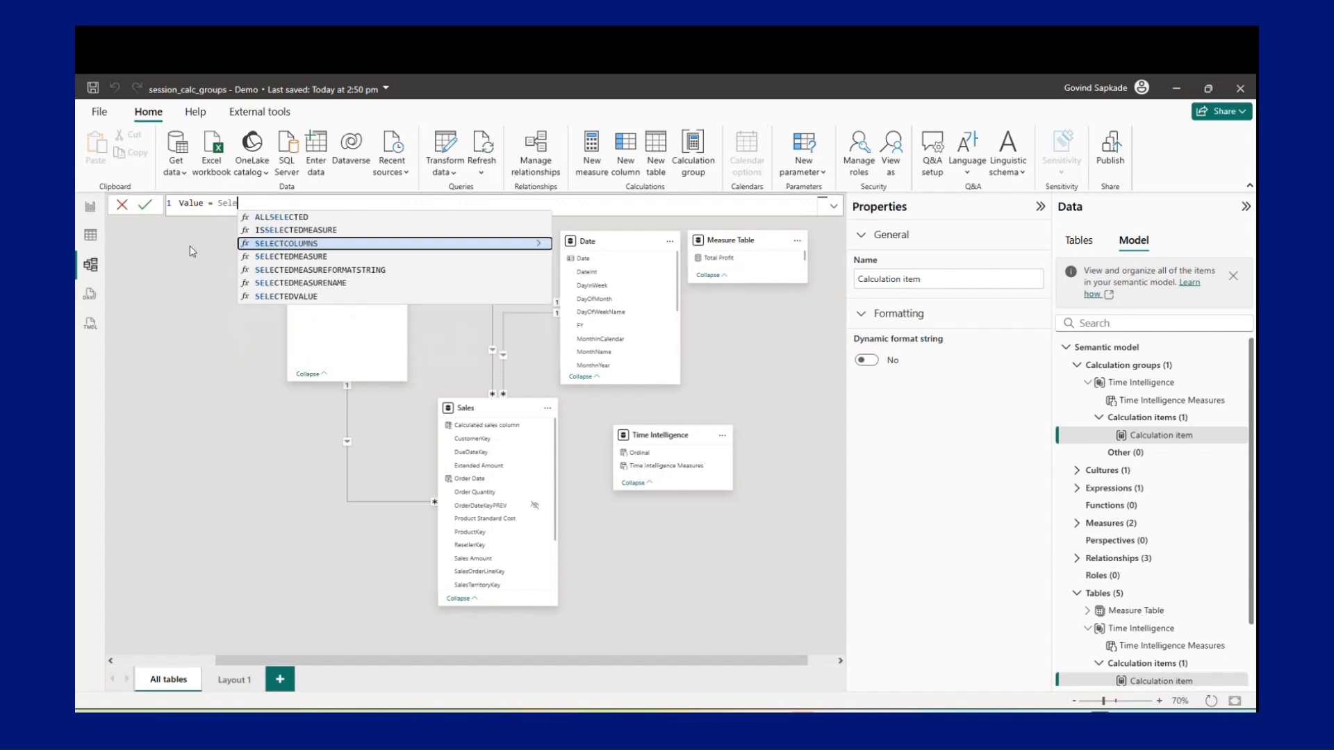
{"action": "left_click", "coordinate": [319, 257]}
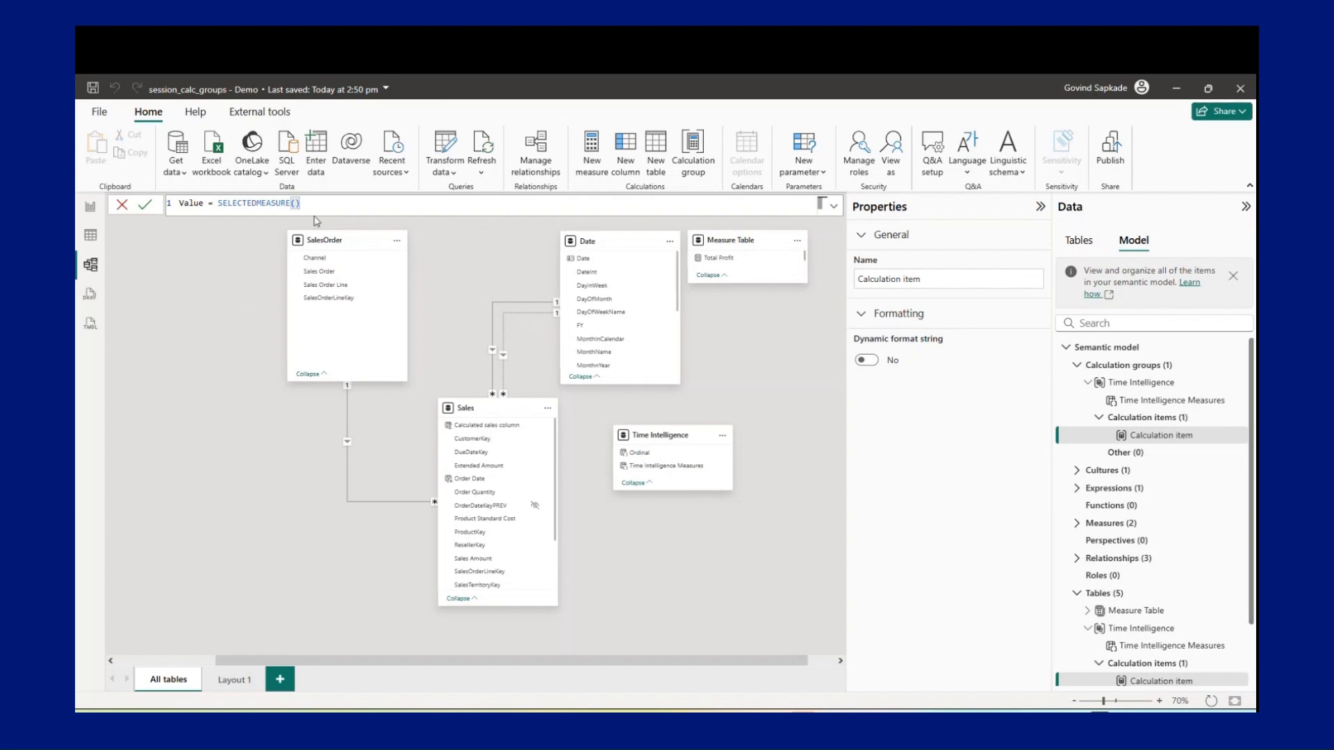
{"action": "key", "text": "Return"}
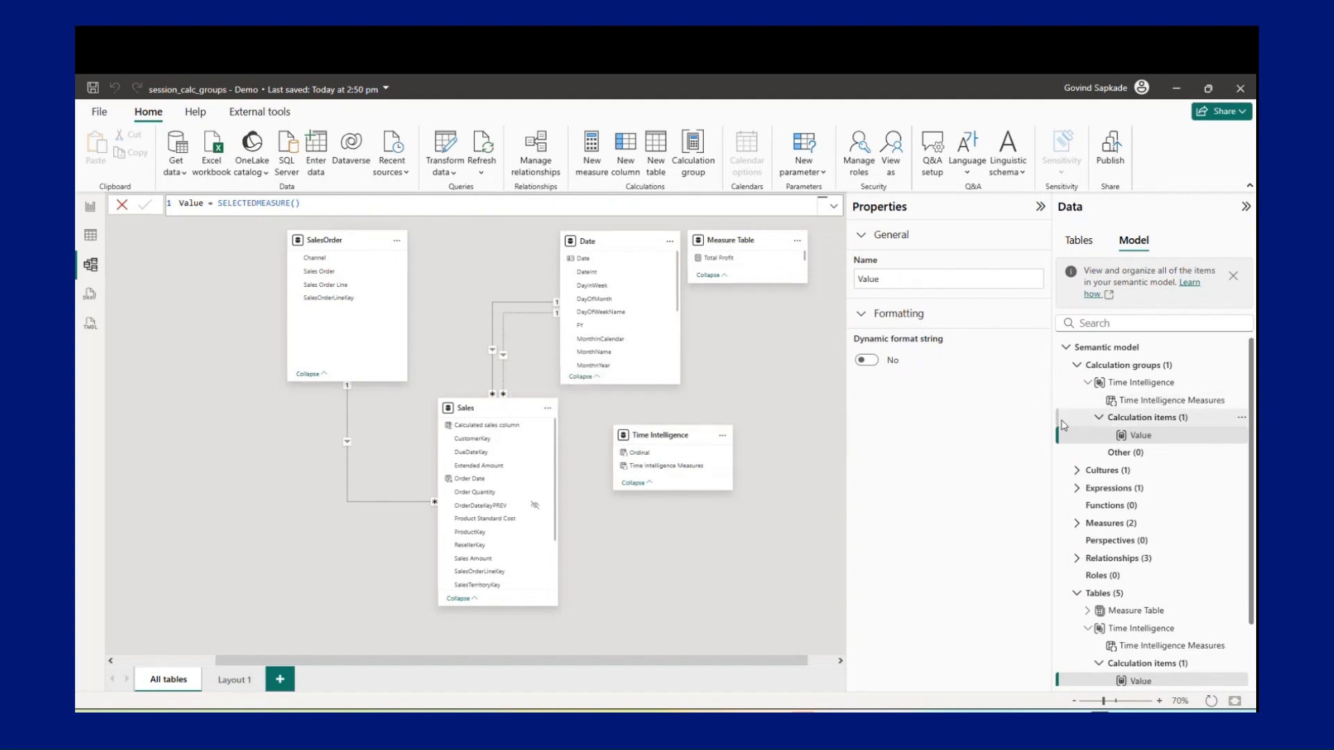
Create a new calculation item in the Time Intelligence group and name it MTD at the start of its formula.
{"action": "right_click", "coordinate": [1167, 425]}
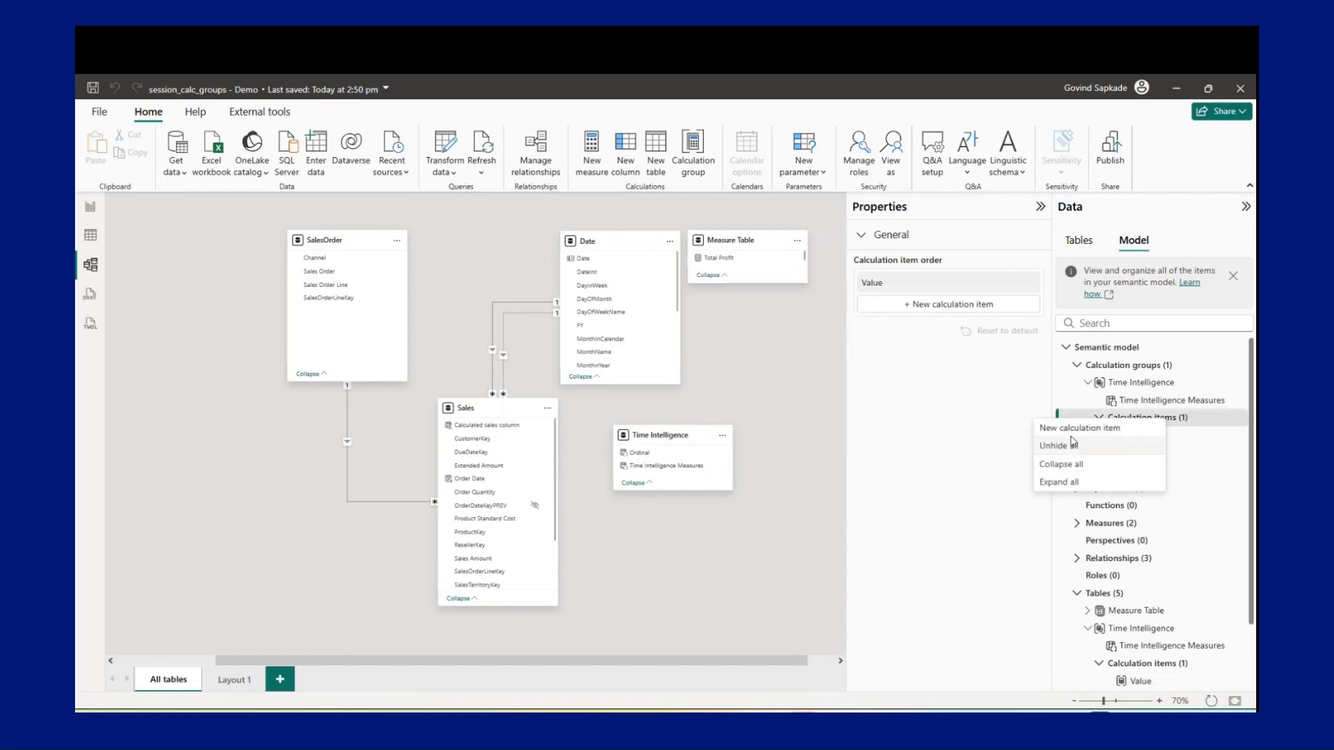
{"action": "left_click", "coordinate": [1109, 430]}
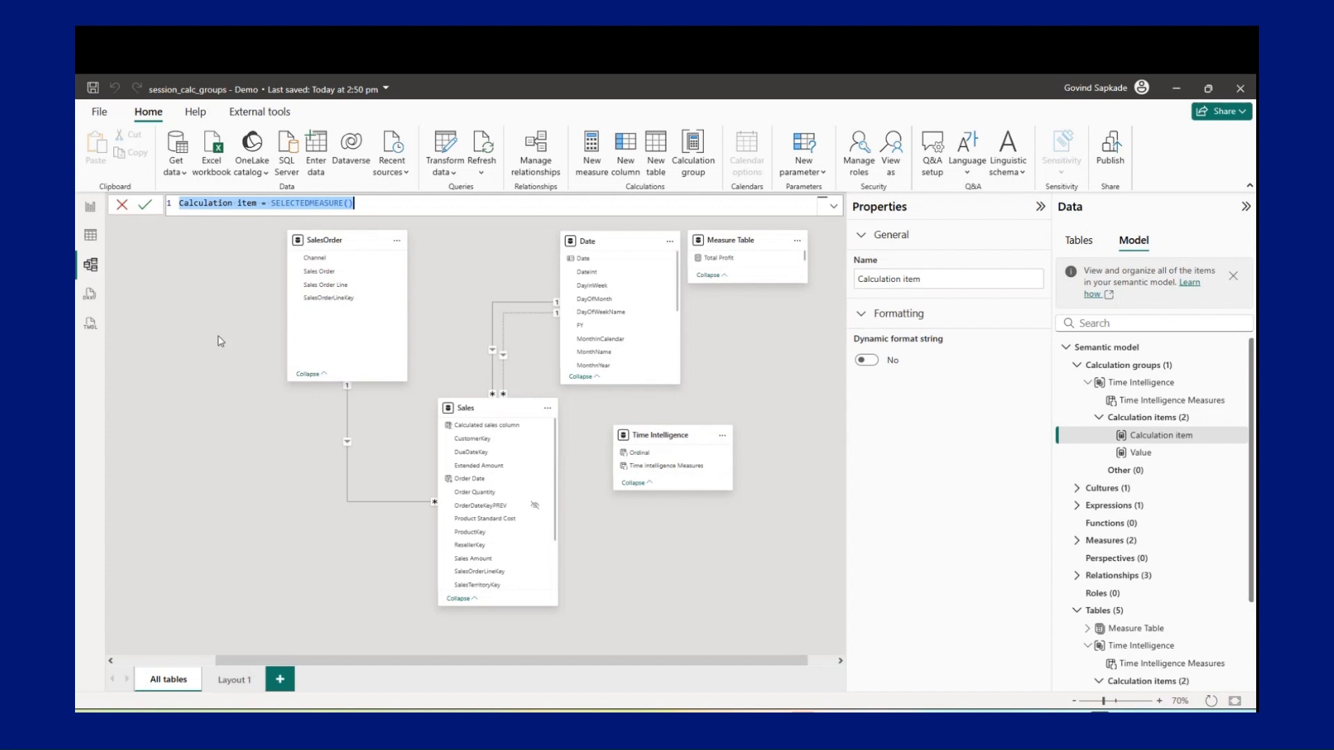
{"action": "type", "text": "D"}
{"action": "key", "text": "BackSpace"}
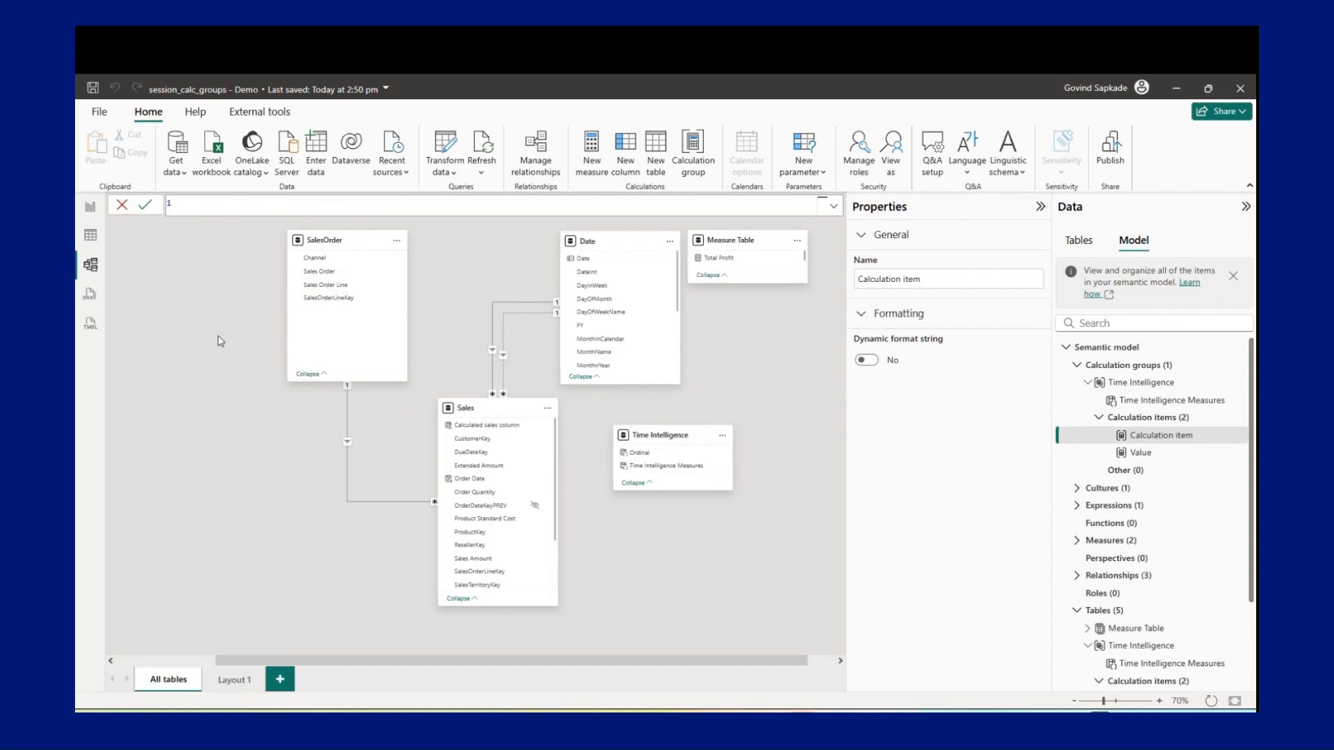
{"action": "type", "text": "YTD ="}
{"action": "key", "text": "BackSpace"}
{"action": "key", "text": "BackSpace"}
{"action": "key", "text": "BackSpace"}
{"action": "key", "text": "BackSpace"}
{"action": "key", "text": "BackSpace"}
{"action": "type", "text": "MTD="}
Begin the MTD expression on a new line with CALCULATE and SELECTEDMEASURE() as its first argument.
{"action": "key", "text": "shift+Return"}
{"action": "type", "text": "CALCULATE("}
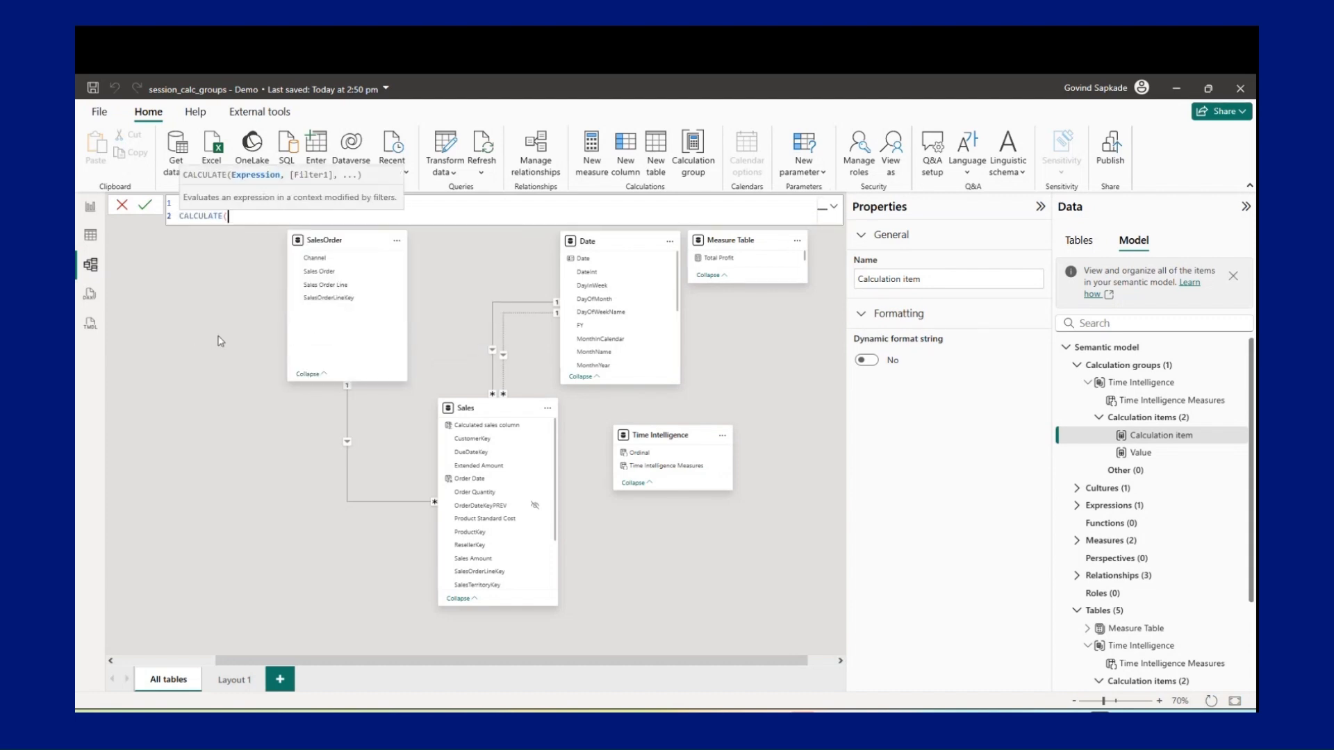
{"action": "key", "text": "shift+Return"}
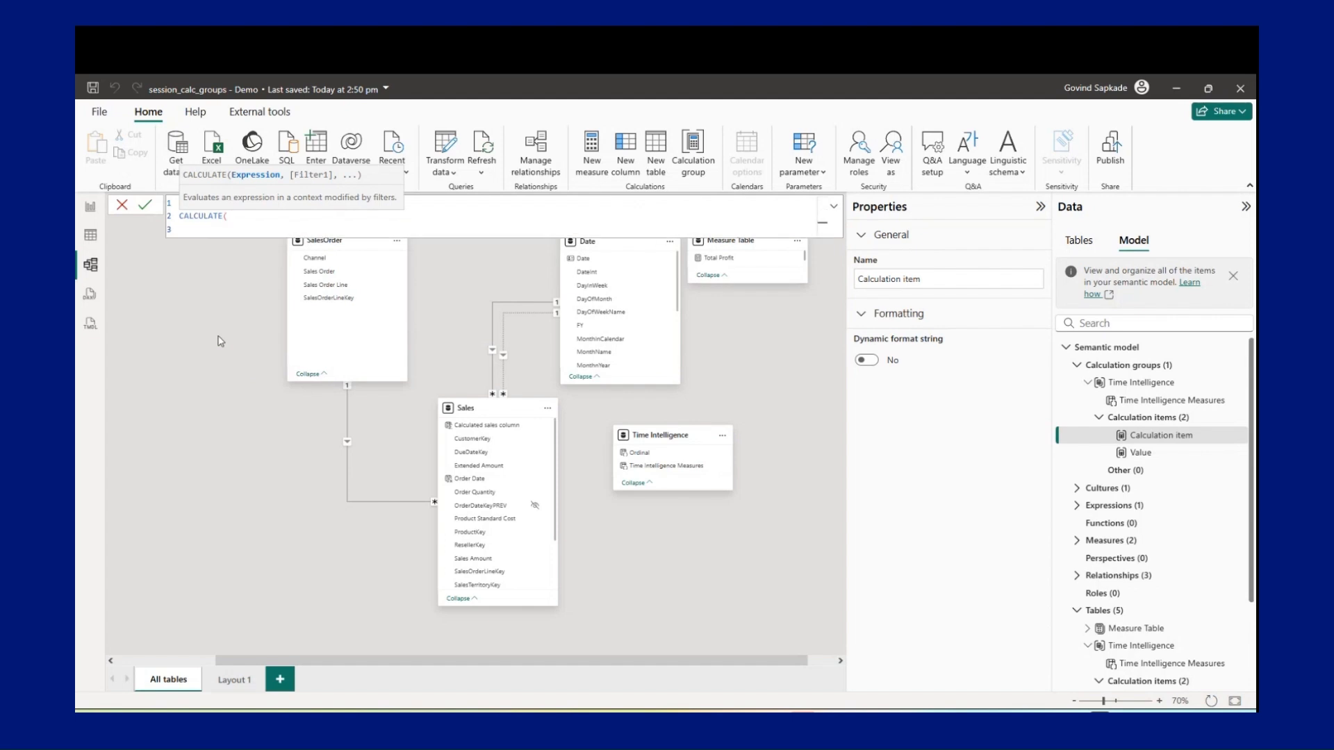
{"action": "type", "text": "sele"}
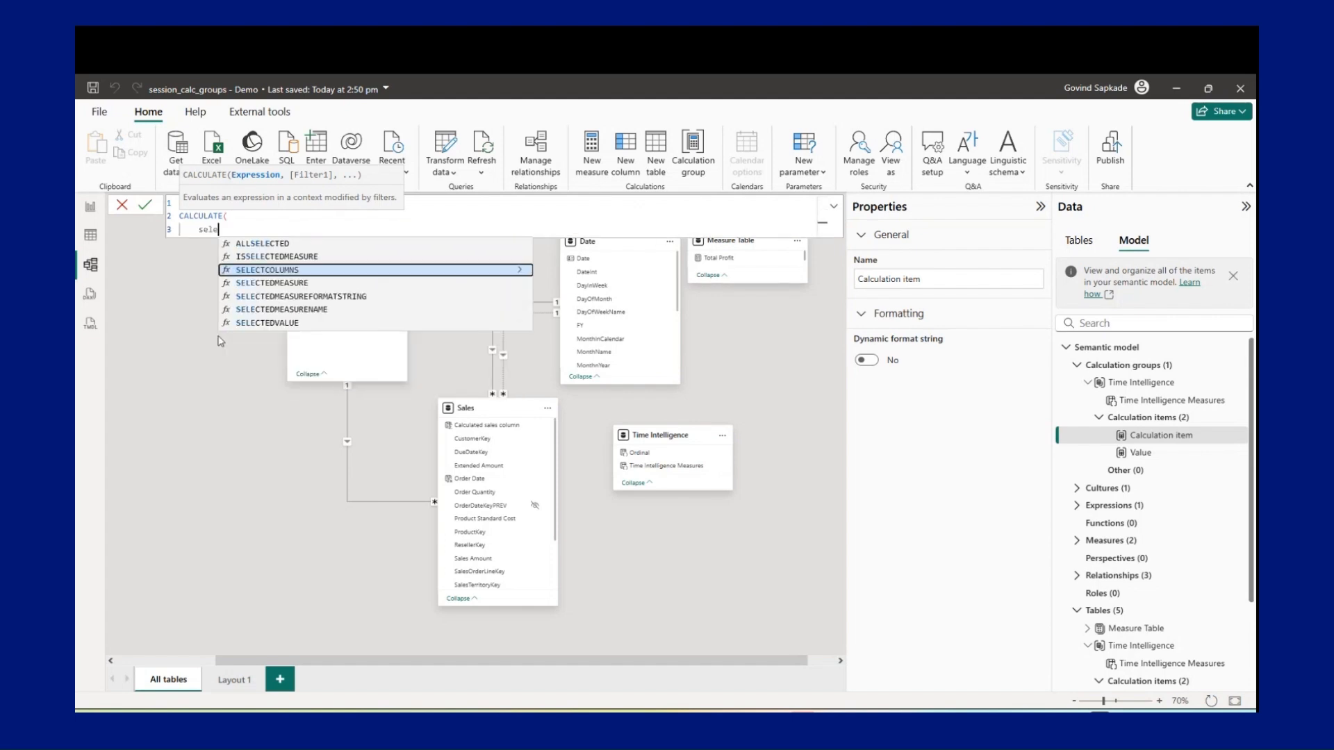
{"action": "left_click", "coordinate": [296, 284]}
{"action": "type", "text": ","}
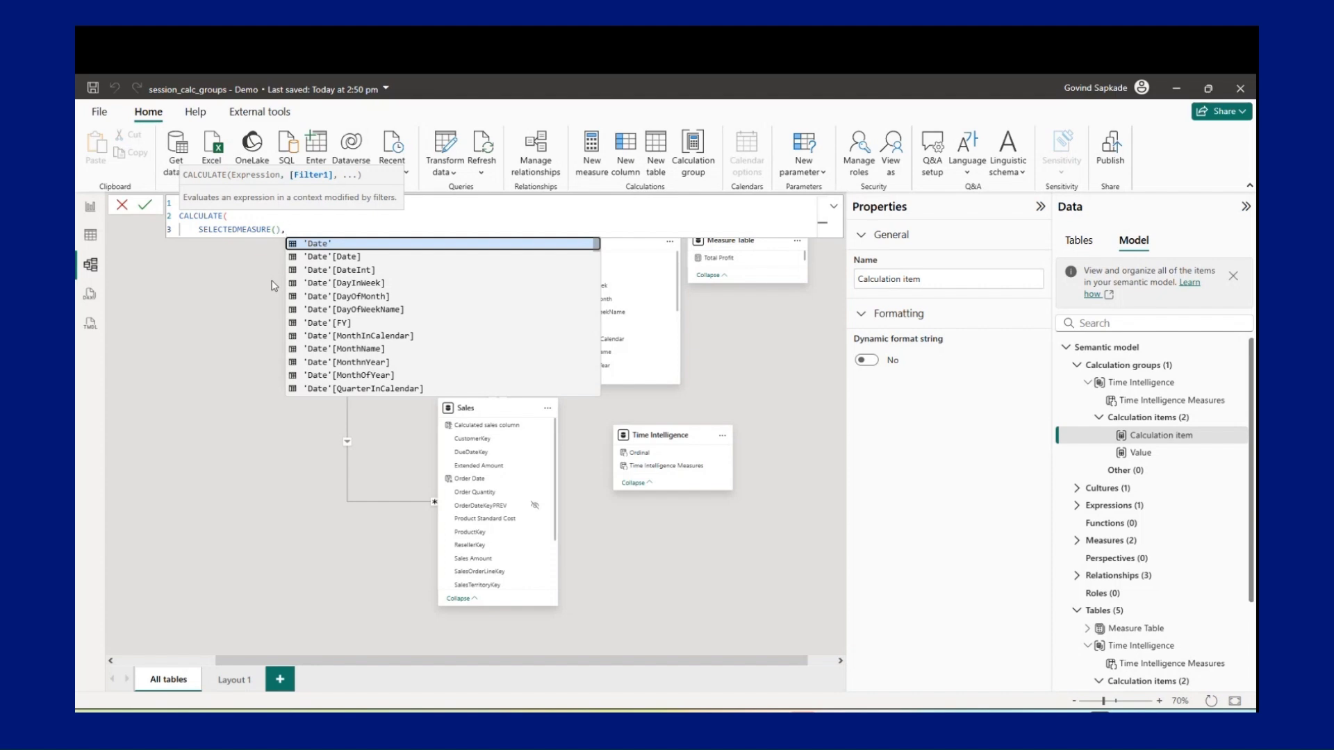
Add the DATESMTD function on a new line as the filter argument of CALCULATE in the MTD expression.
{"action": "key", "text": "shift+Return"}
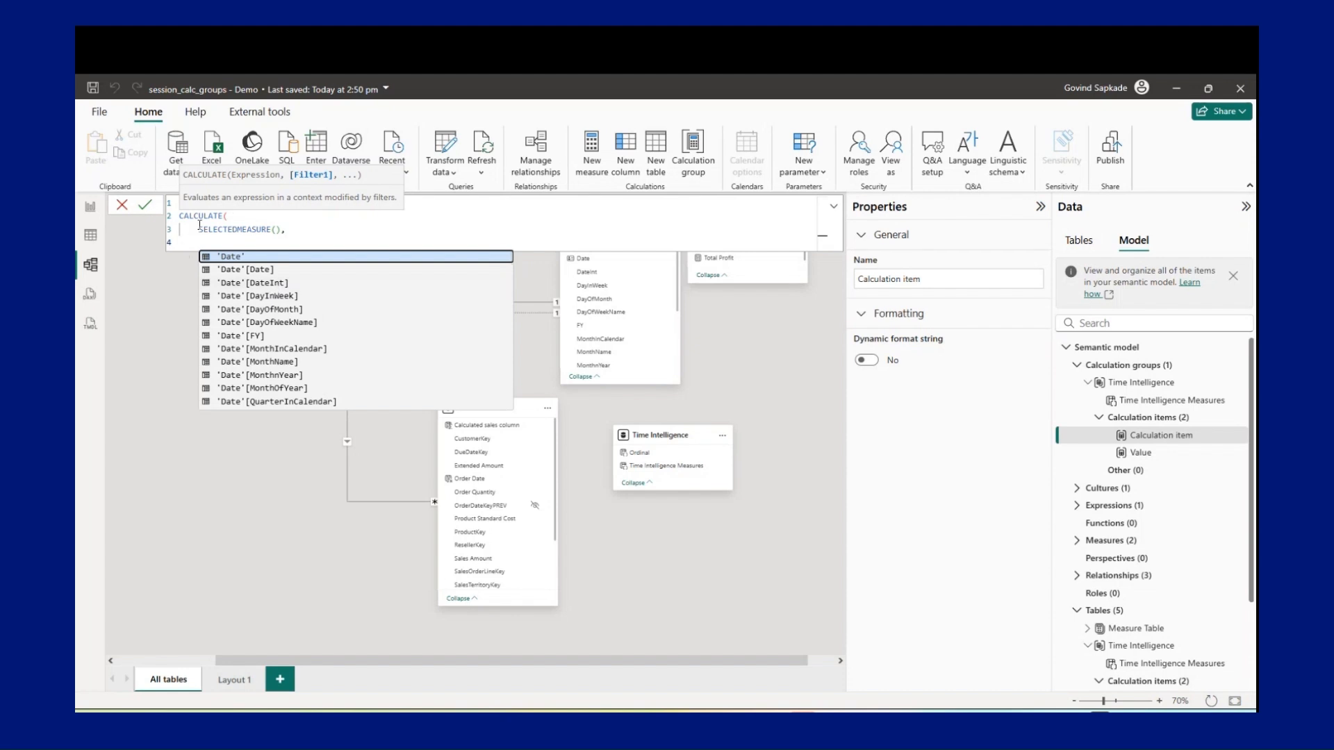
{"action": "key", "text": "Escape"}
{"action": "type", "text": "d"}
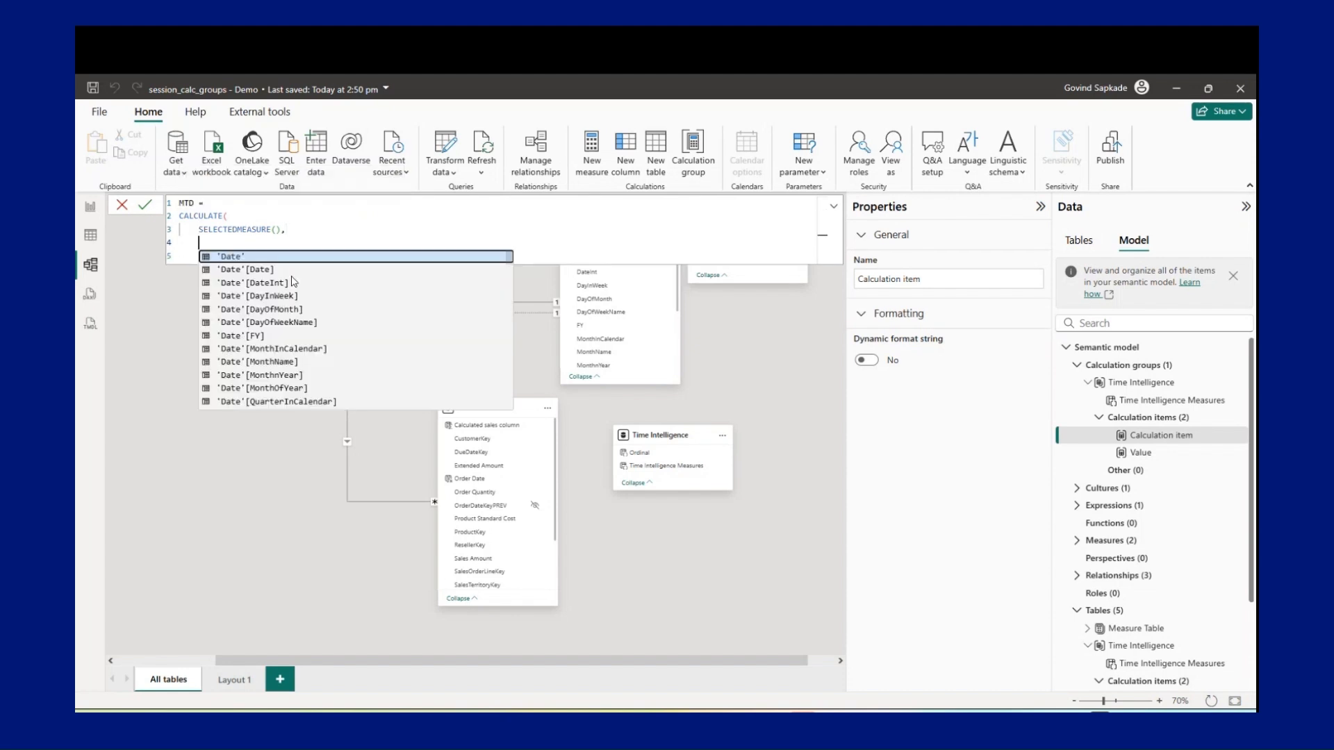
{"action": "type", "text": "ates"}
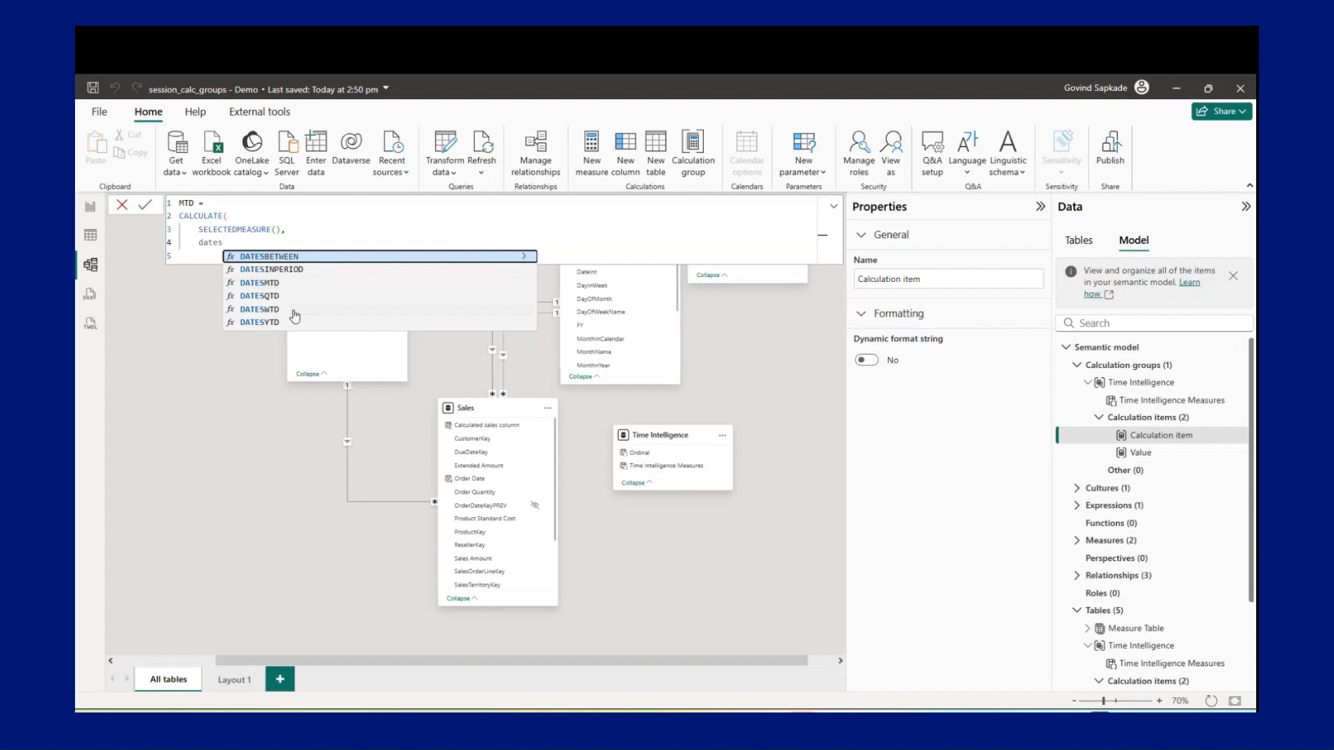
{"action": "left_click", "coordinate": [281, 284]}
Complete the MTD expression with 'Date'[Date] as the DATESMTD argument and both closing parentheses, and commit it.
{"action": "key", "text": "shift+Return"}
{"action": "type", "text": "date"}
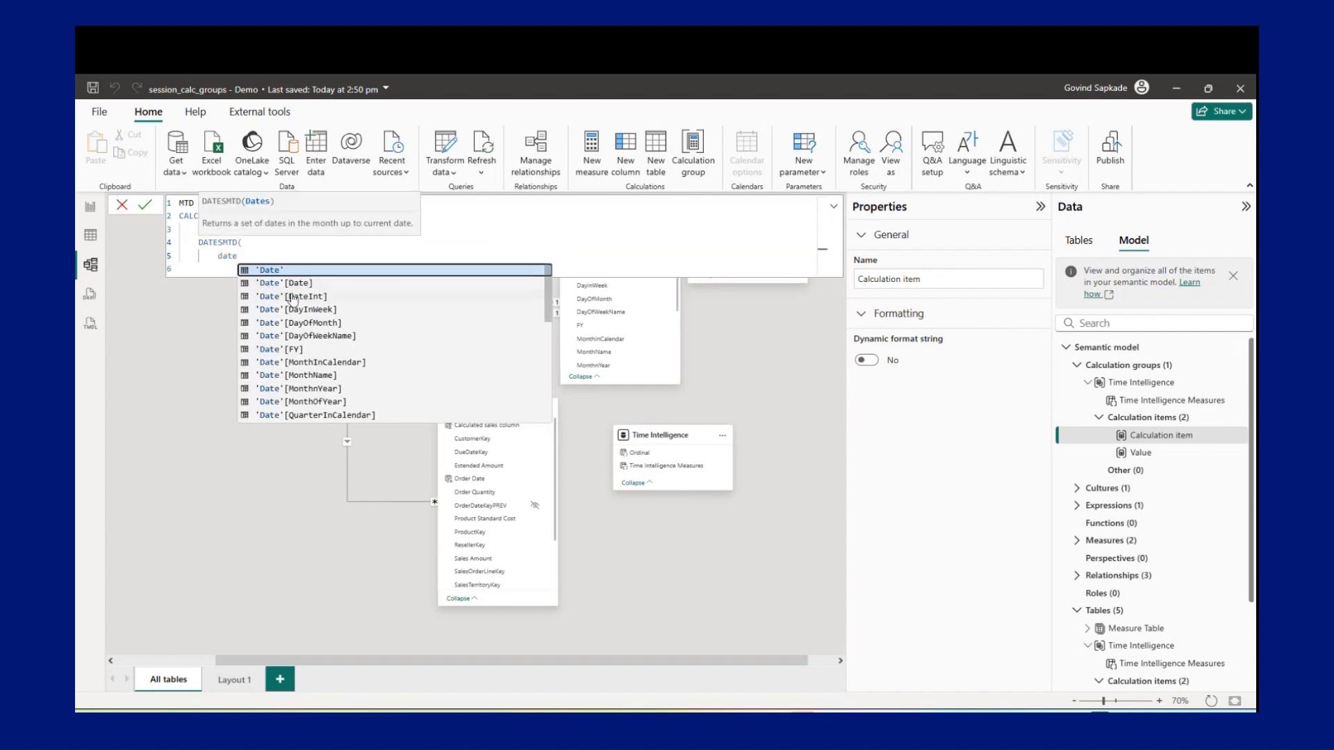
{"action": "left_click", "coordinate": [283, 296]}
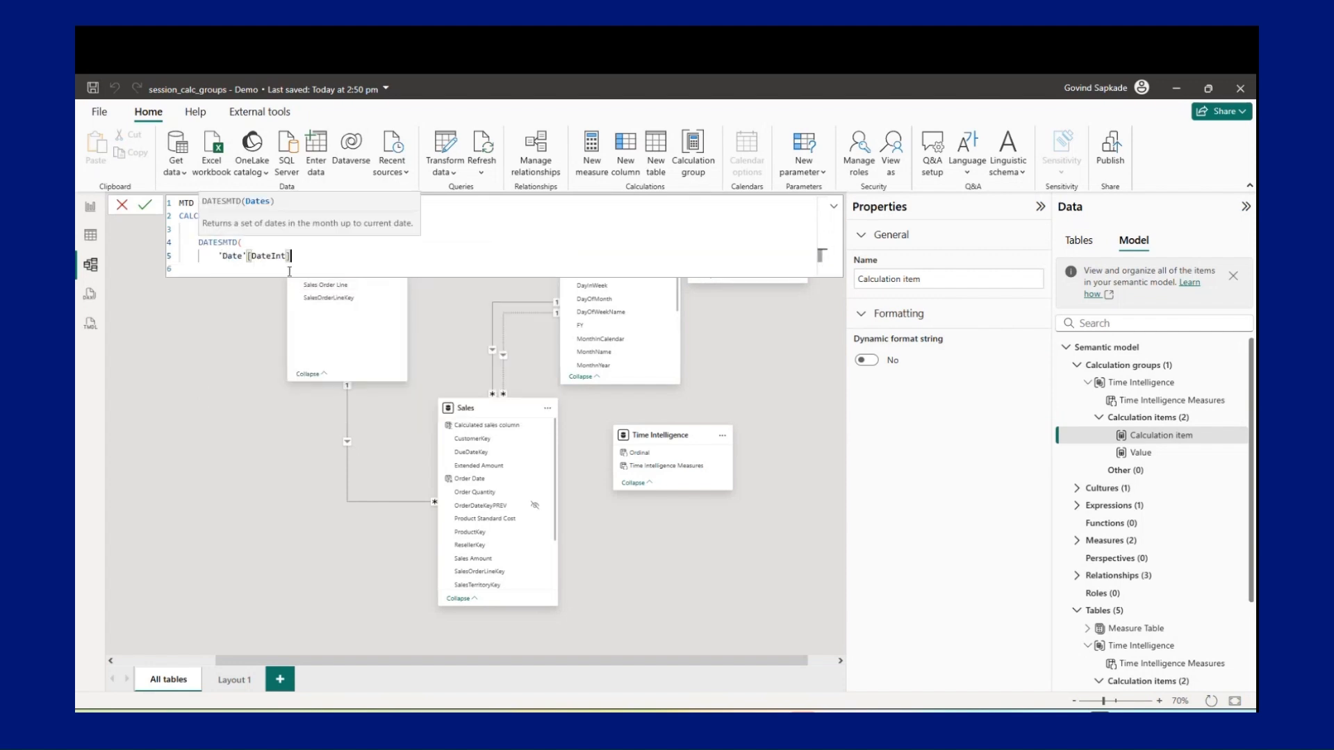
{"action": "left_click_drag", "start_coordinate": [290, 256], "coordinate": [218, 256]}
{"action": "type", "text": "date"}
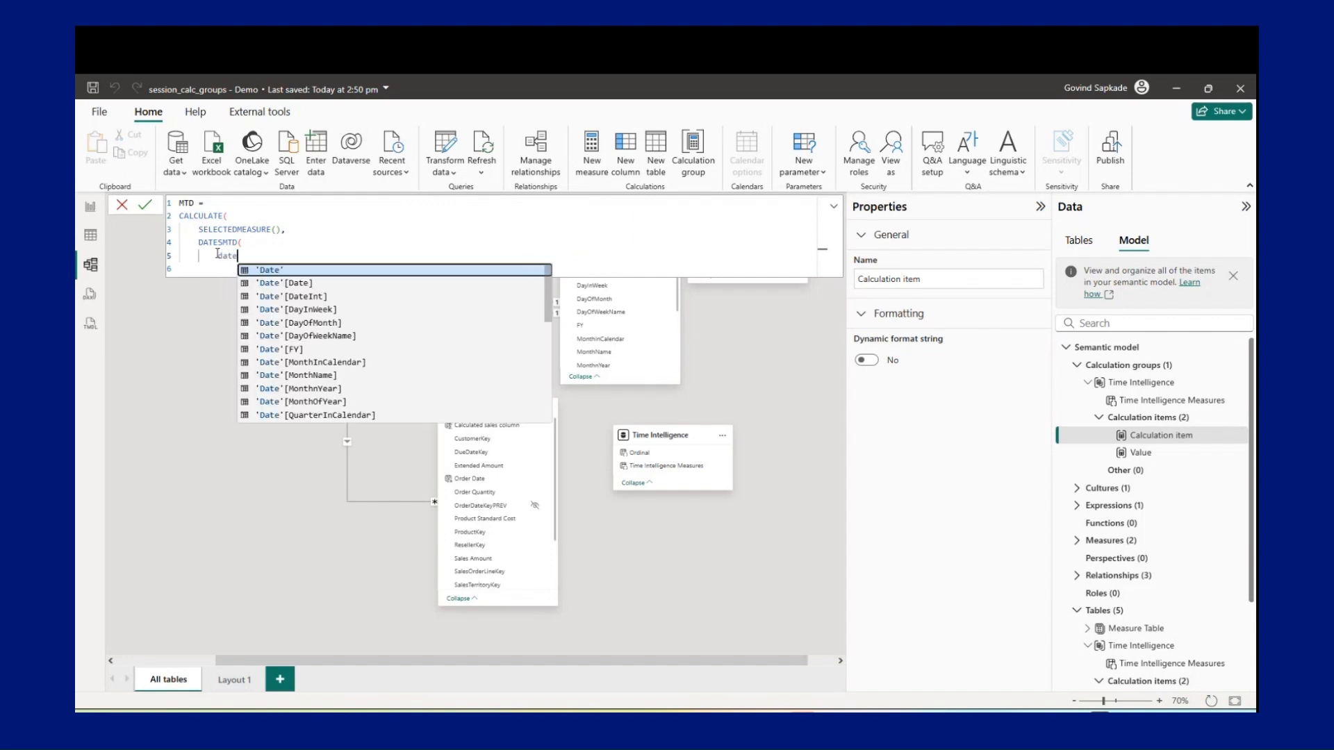
{"action": "left_click", "coordinate": [263, 283]}
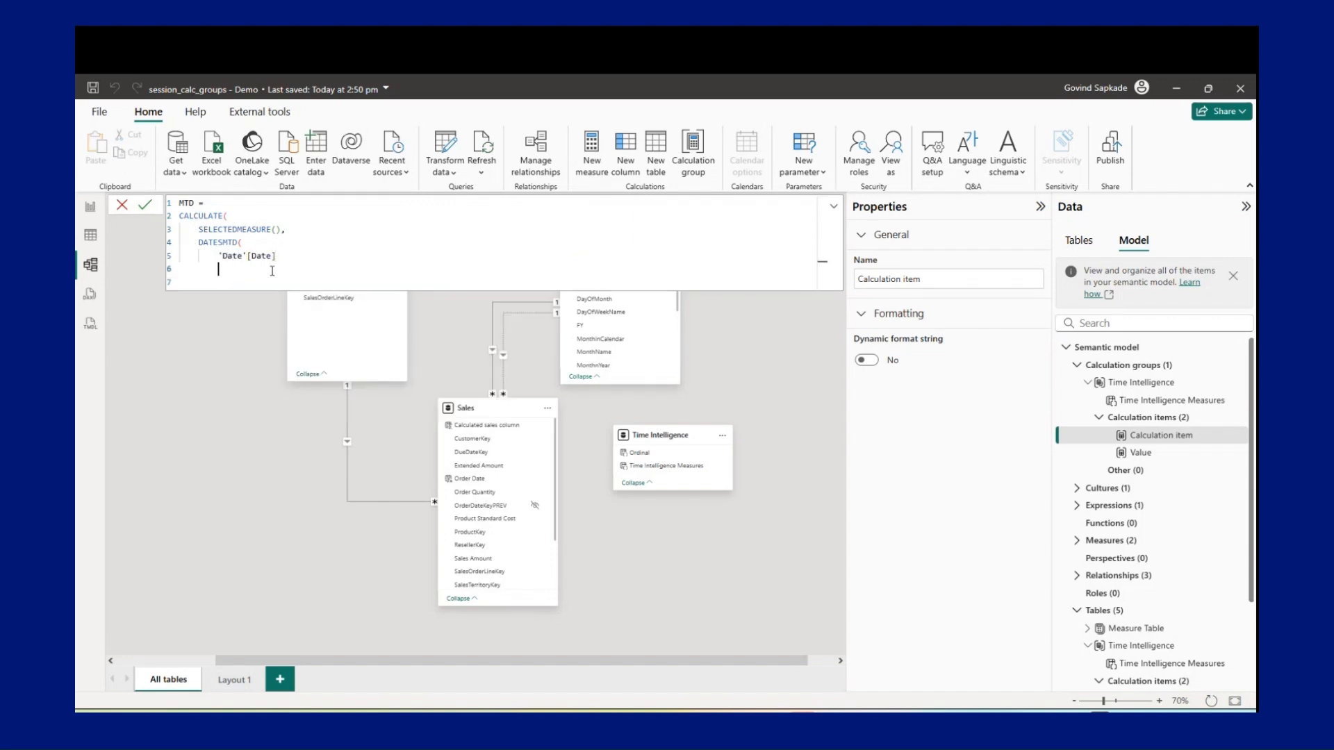
{"action": "key", "text": "shift+Return"}
{"action": "type", "text": ")"}
{"action": "key", "text": "shift+Return"}
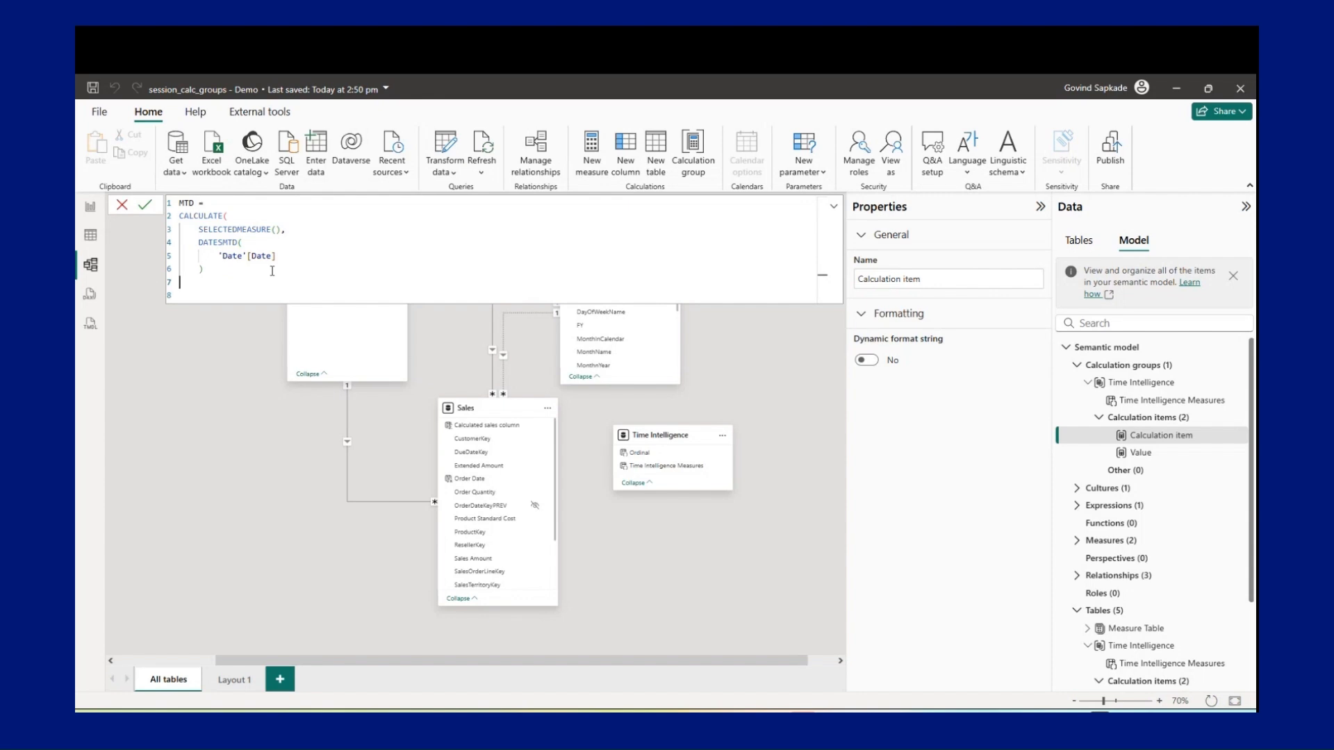
{"action": "type", "text": ")"}
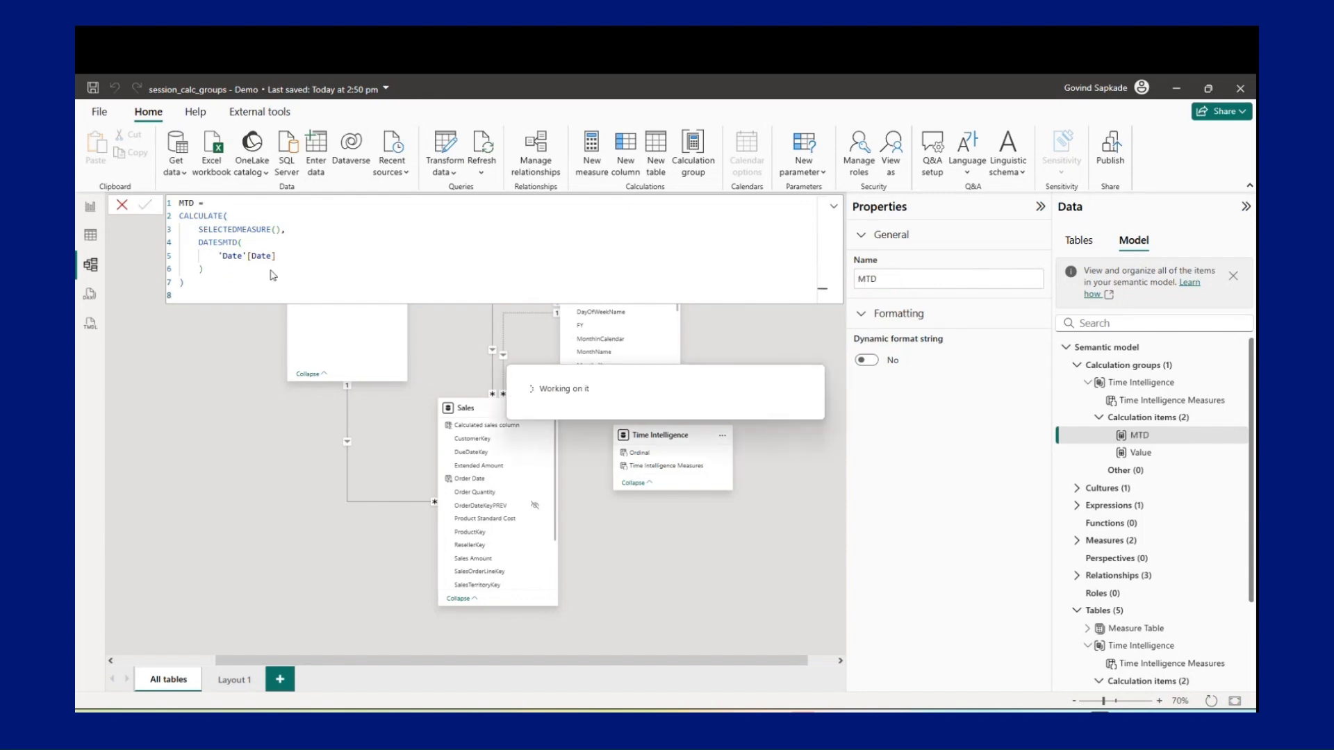
Copy the whole MTD formula into a new calculation item in the Time Intelligence group.
{"action": "left_click_drag", "start_coordinate": [275, 290], "coordinate": [162, 214]}
{"action": "key", "text": "ctrl+c"}
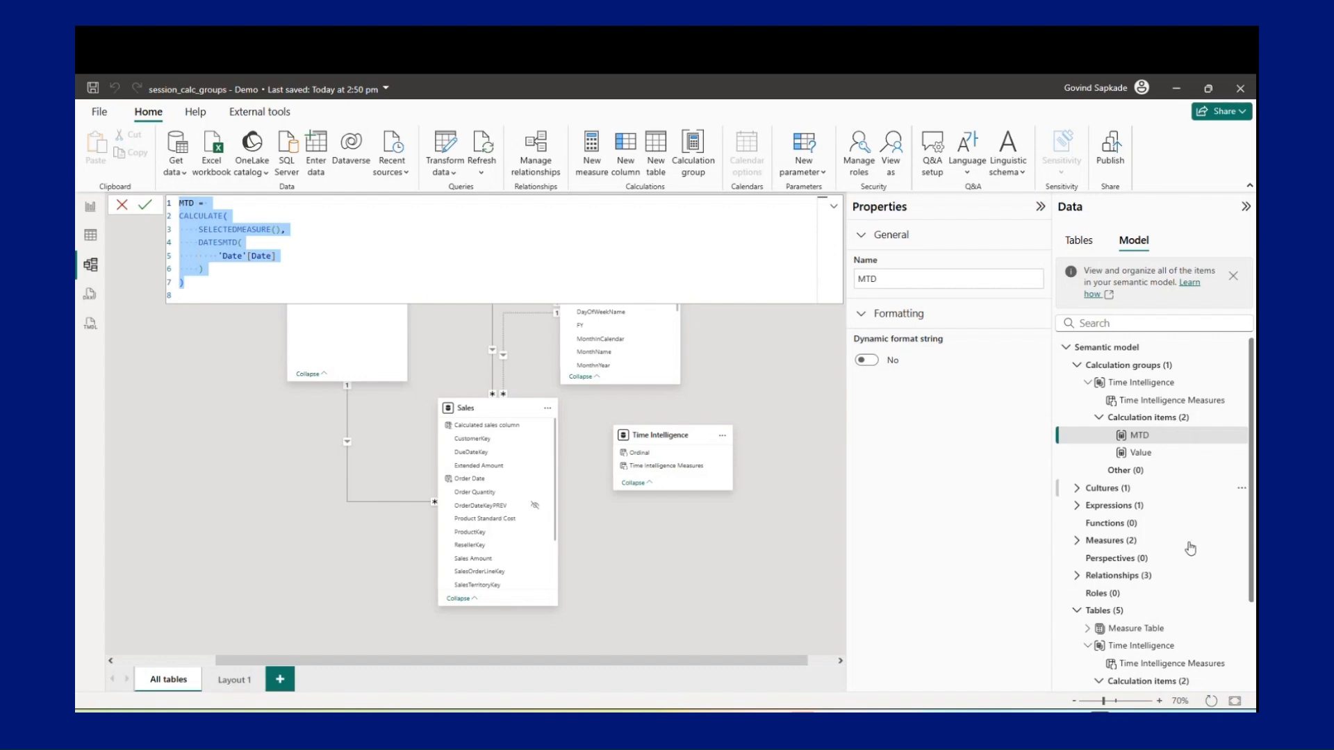
{"action": "right_click", "coordinate": [1168, 418]}
{"action": "left_click", "coordinate": [1080, 425]}
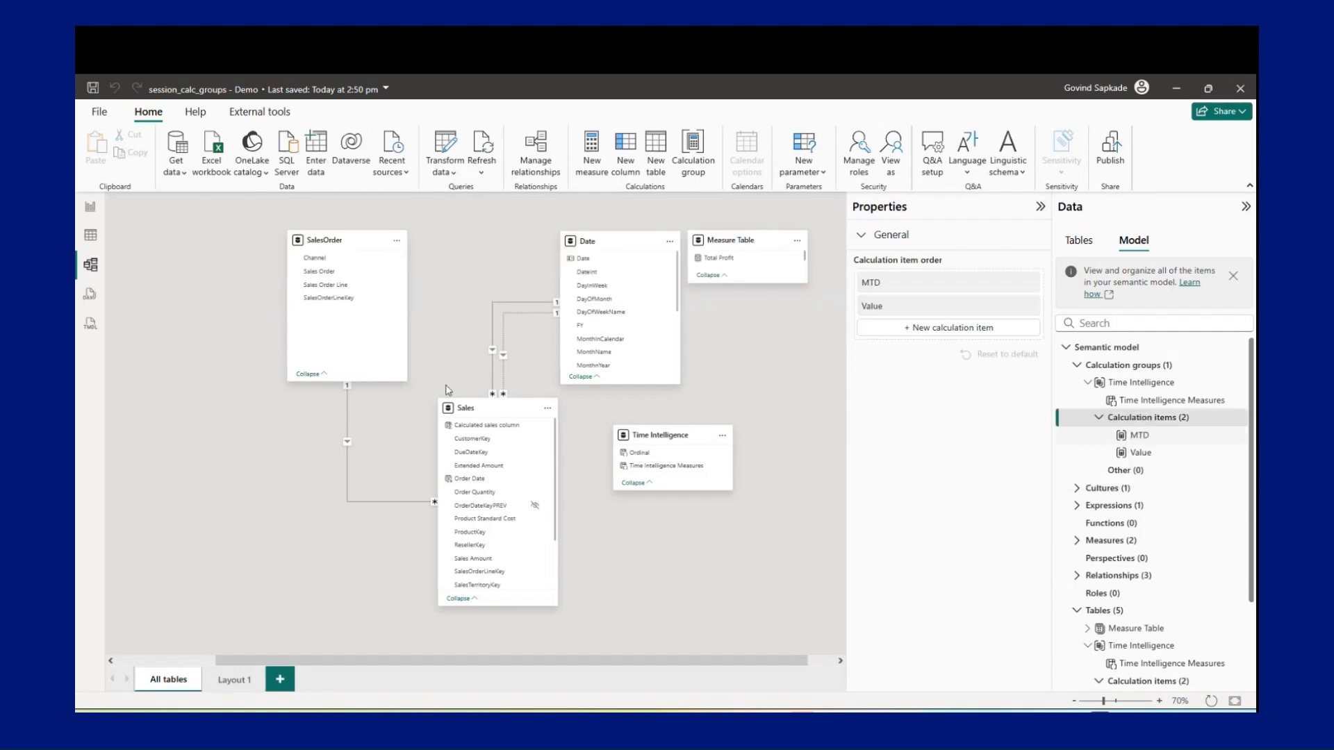
{"action": "key", "text": "ctrl+v"}
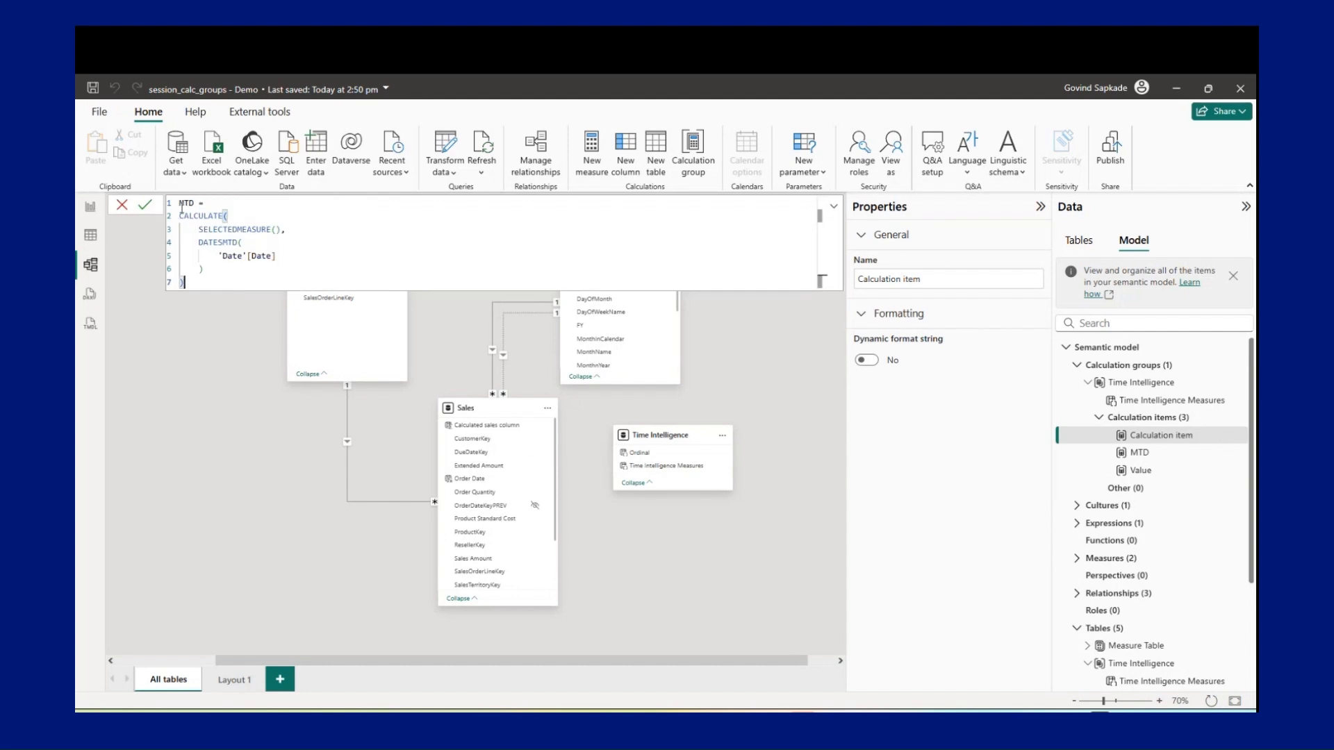
Change the copied formula's name to QTD and its date function to DATESQTD, and commit it.
{"action": "left_click", "coordinate": [182, 203]}
{"action": "key", "text": "BackSpace"}
{"action": "type", "text": "Q"}
{"action": "left_click", "coordinate": [237, 242]}
{"action": "double_click", "coordinate": [234, 243]}
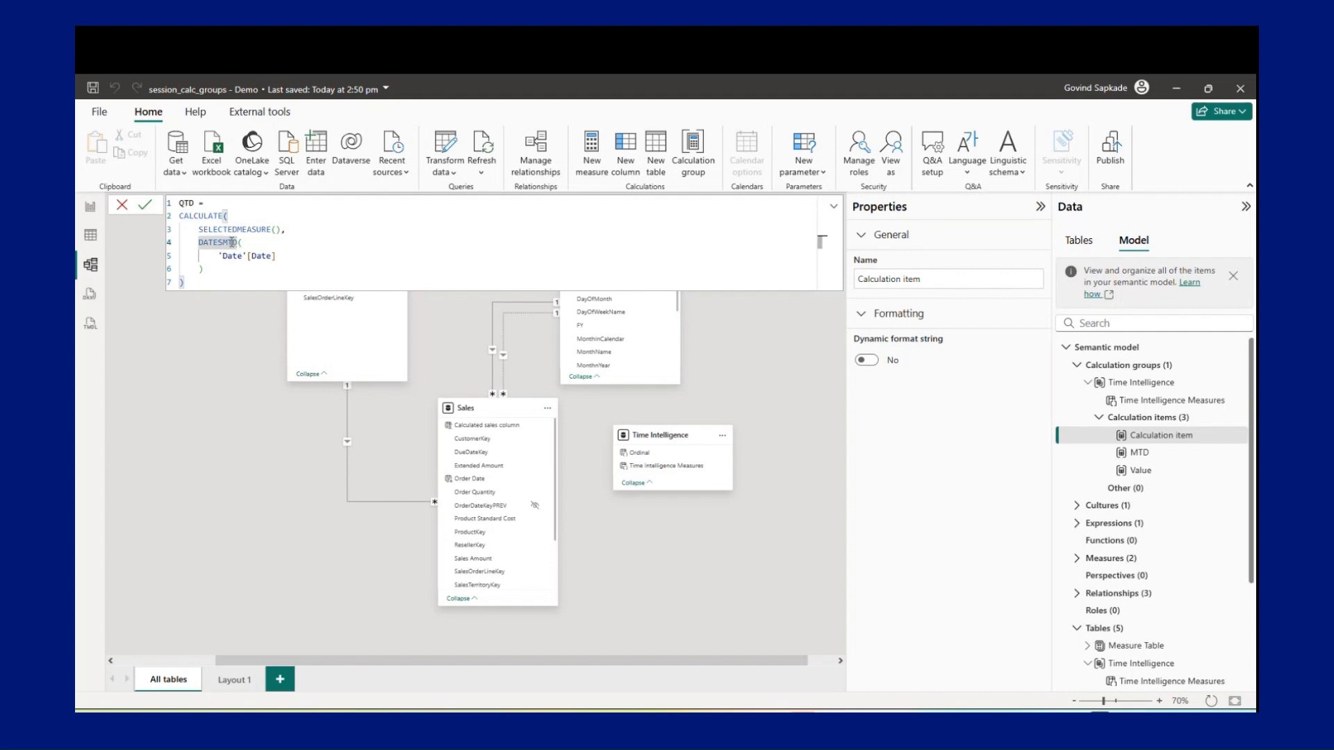
{"action": "left_click", "coordinate": [228, 243]}
{"action": "key", "text": "BackSpace"}
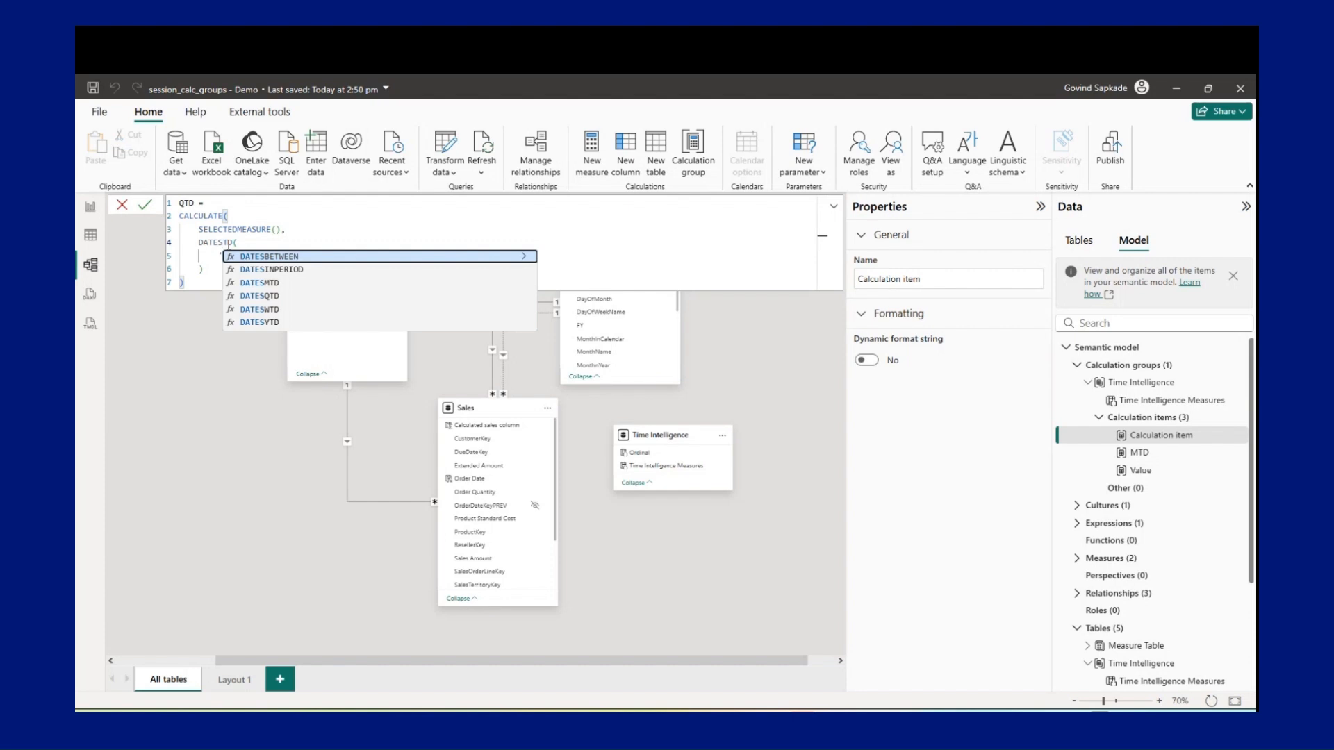
{"action": "type", "text": "Q"}
{"action": "left_click", "coordinate": [280, 256]}
{"action": "left_click", "coordinate": [221, 281]}
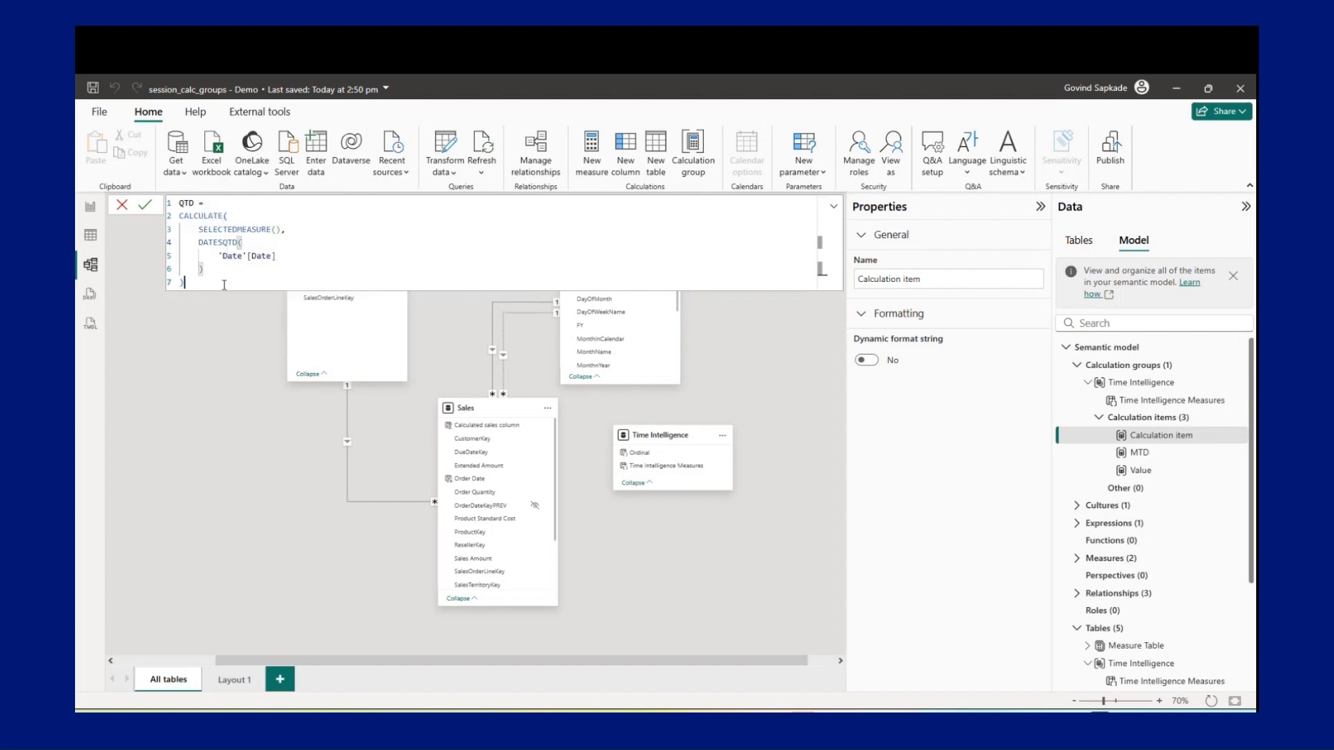
{"action": "left_click", "coordinate": [144, 210]}
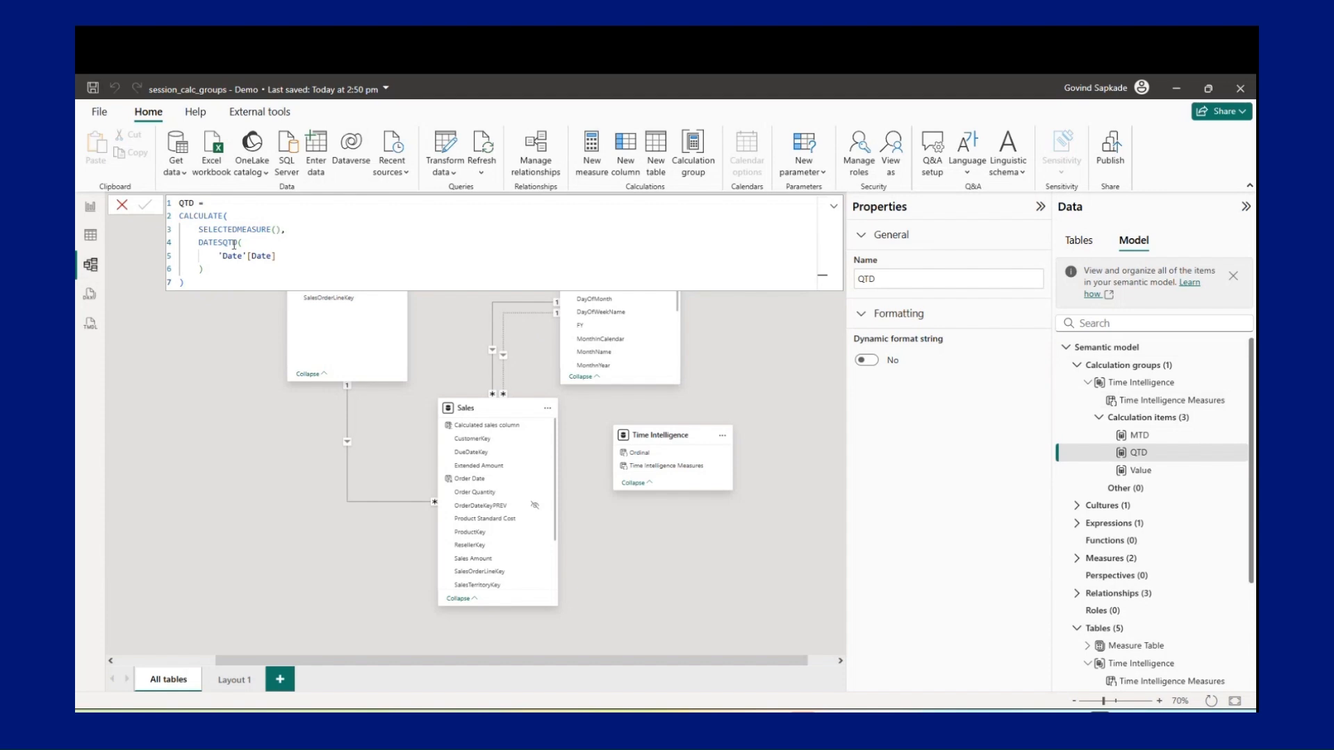
Create another calculation item in the Time Intelligence group, alongside MTD, QTD and Value.
{"action": "right_click", "coordinate": [1084, 418]}
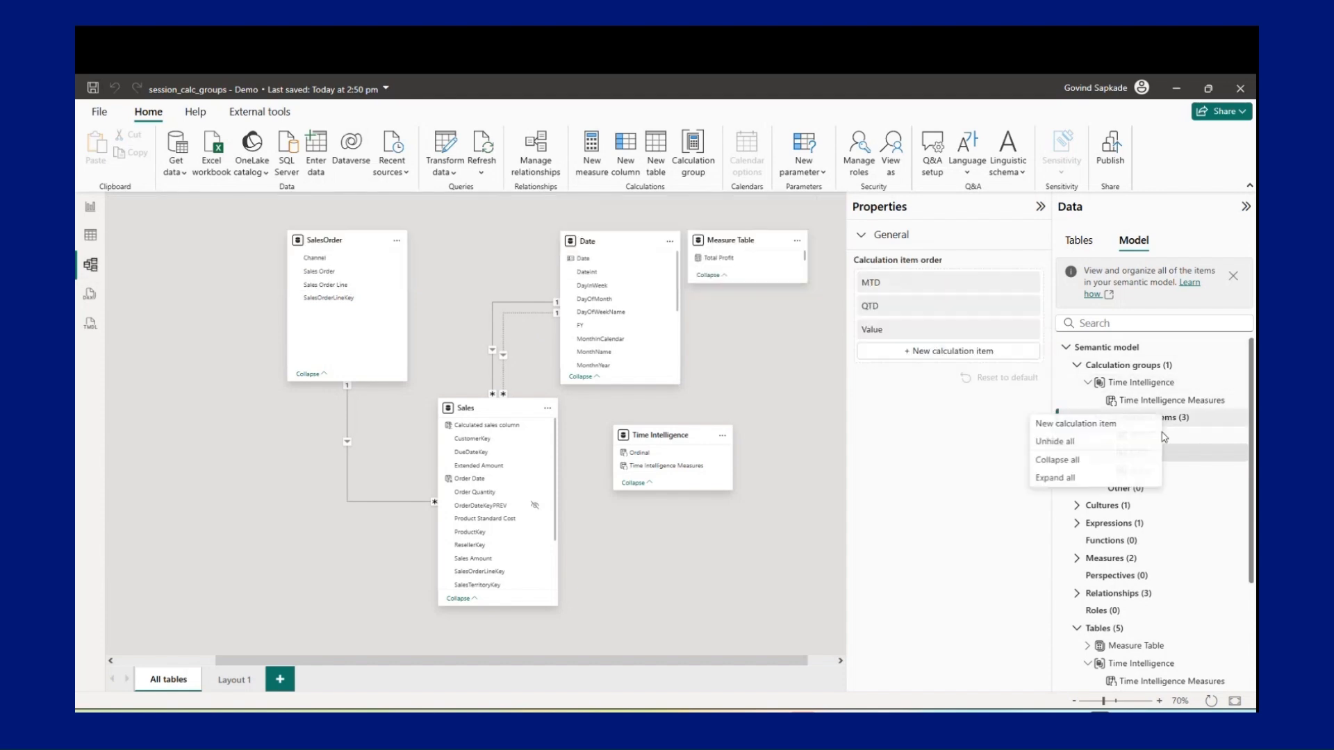
{"action": "left_click", "coordinate": [1081, 429]}
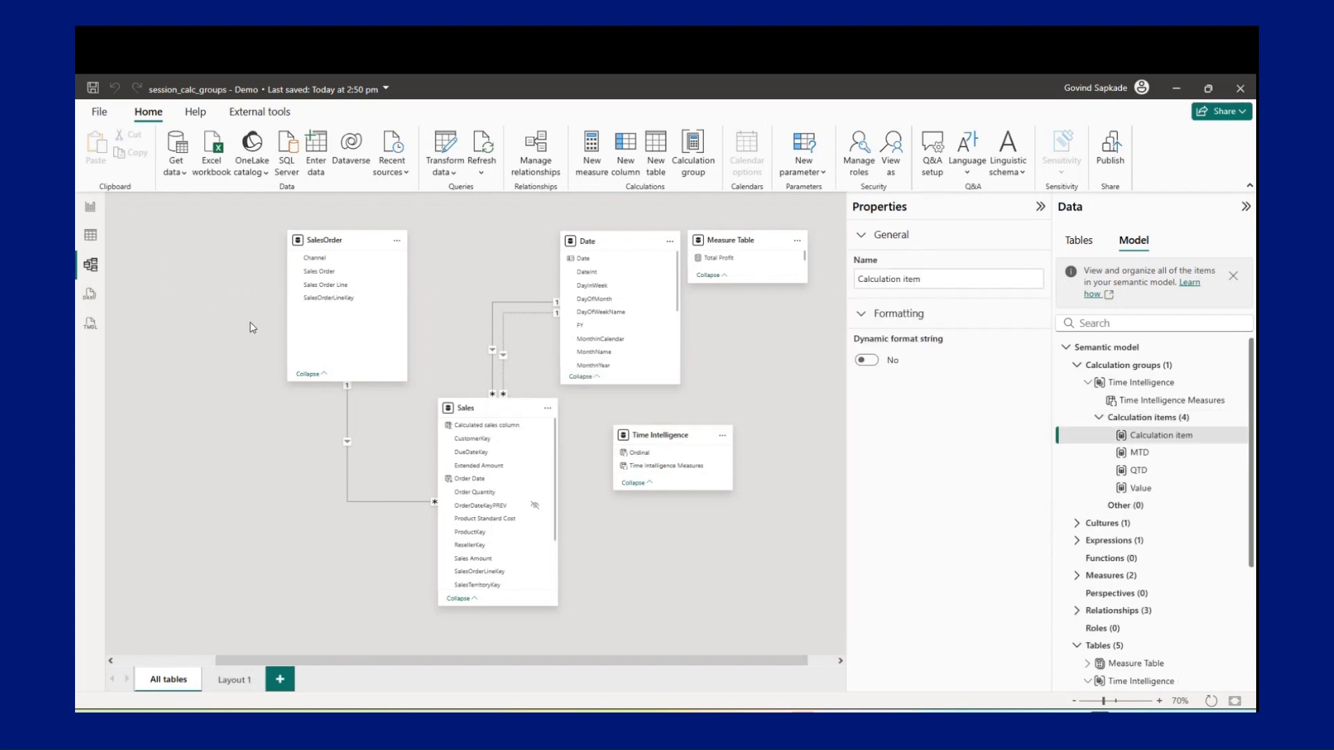
{"action": "type", "text": "Date"}
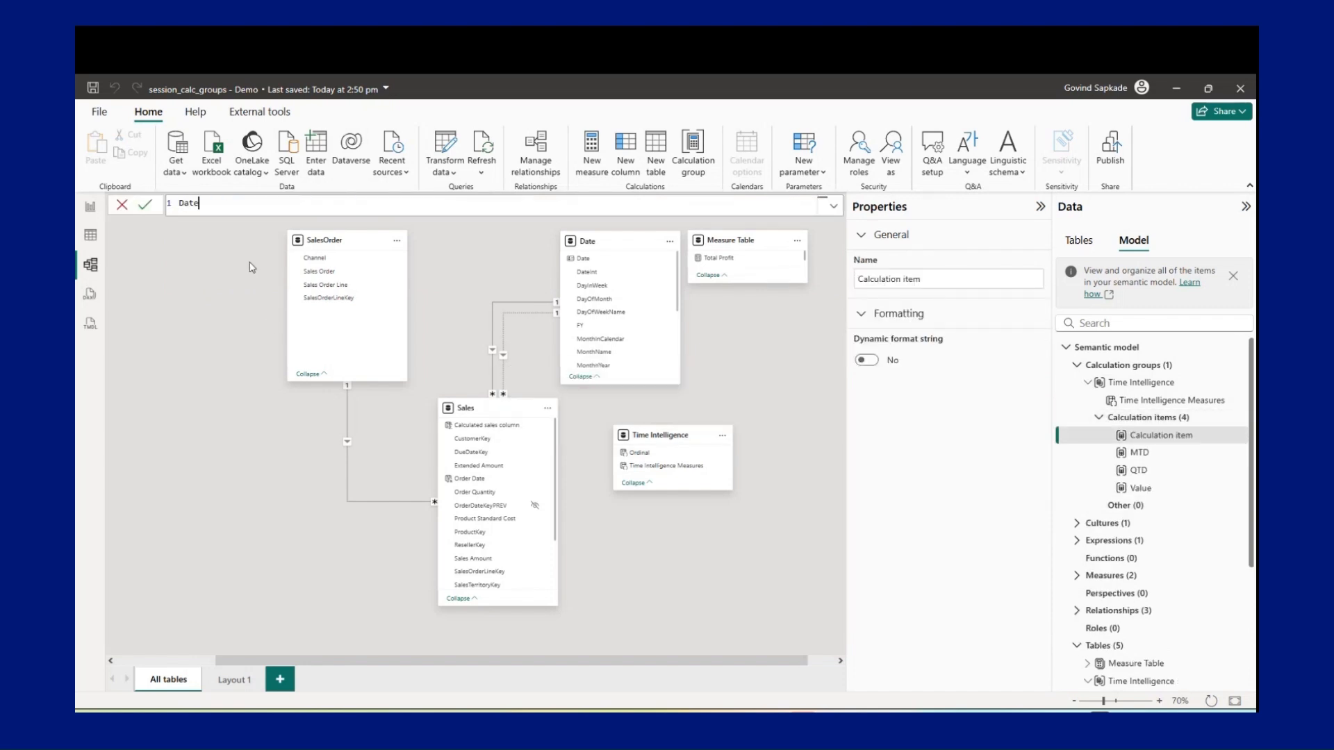
{"action": "type", "text": "s"}
{"action": "type", "text": "YTD"}
{"action": "key", "text": "BackSpace"}
{"action": "key", "text": "BackSpace"}
{"action": "key", "text": "BackSpace"}
{"action": "key", "text": "BackSpace"}
{"action": "key", "text": "BackSpace"}
{"action": "key", "text": "BackSpace"}
{"action": "key", "text": "BackSpace"}
{"action": "key", "text": "BackSpace"}
Begin the new item's formula with YTD = and add the copied MTD expression below it without its MTD = line.
{"action": "type", "text": "YTD ="}
{"action": "key", "text": "shift+Return"}
{"action": "key", "text": "ctrl+v"}
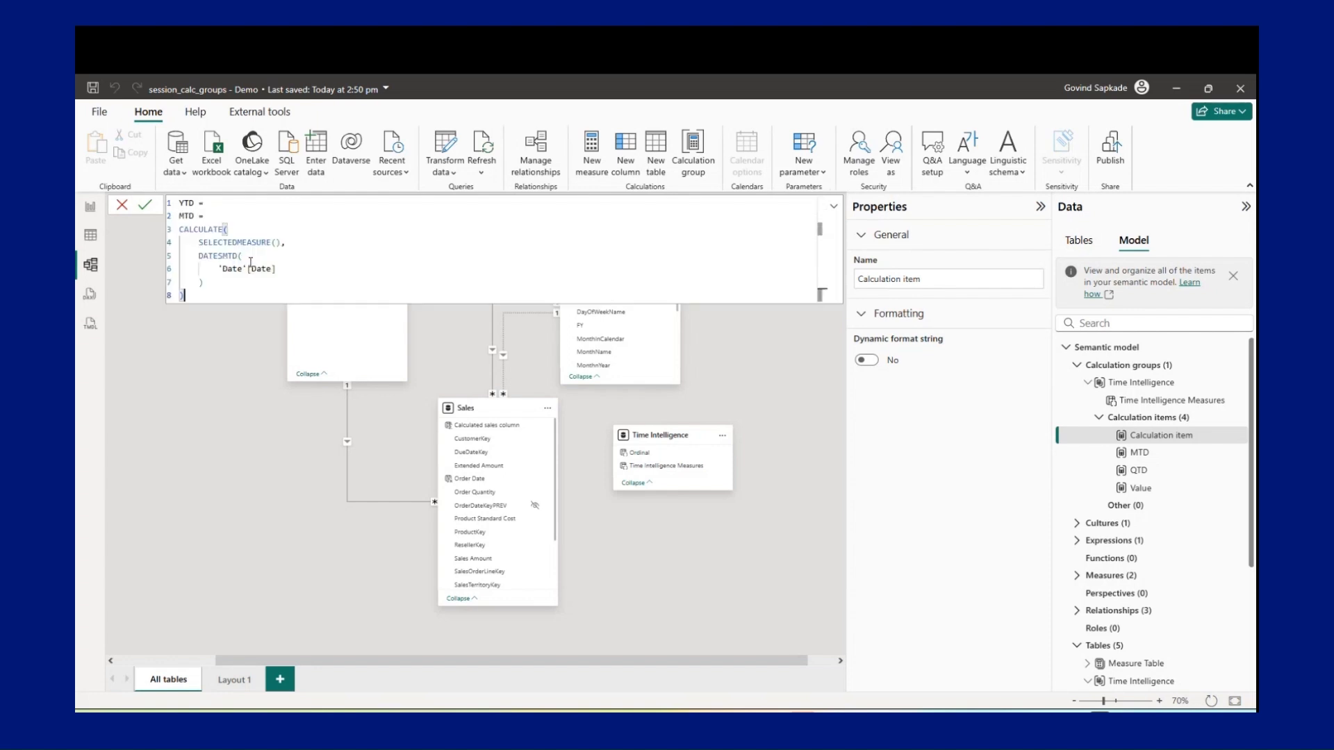
{"action": "left_click_drag", "start_coordinate": [210, 216], "coordinate": [182, 217]}
{"action": "key", "text": "BackSpace"}
{"action": "key", "text": "BackSpace"}
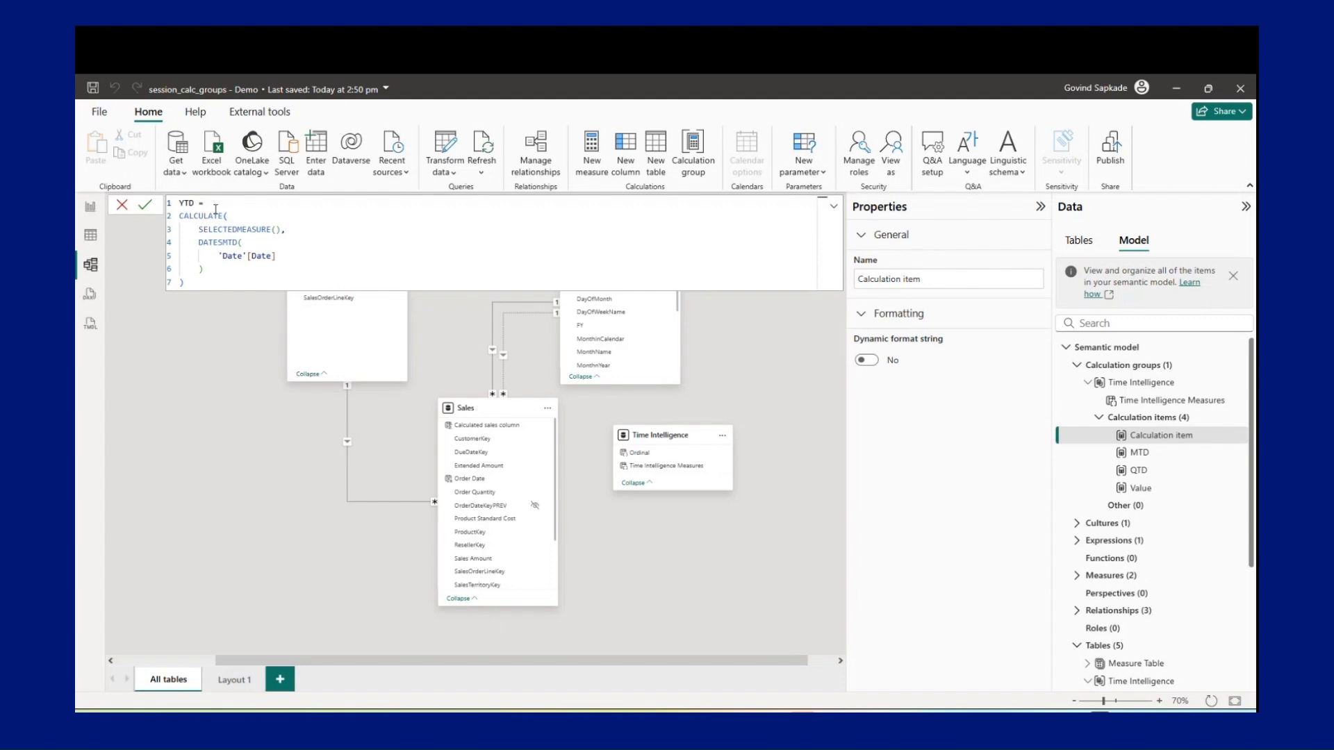
Replace DATESMTD with DATESYTD in the YTD formula and commit it.
{"action": "left_click", "coordinate": [228, 243]}
{"action": "key", "text": "BackSpace"}
{"action": "type", "text": "Y"}
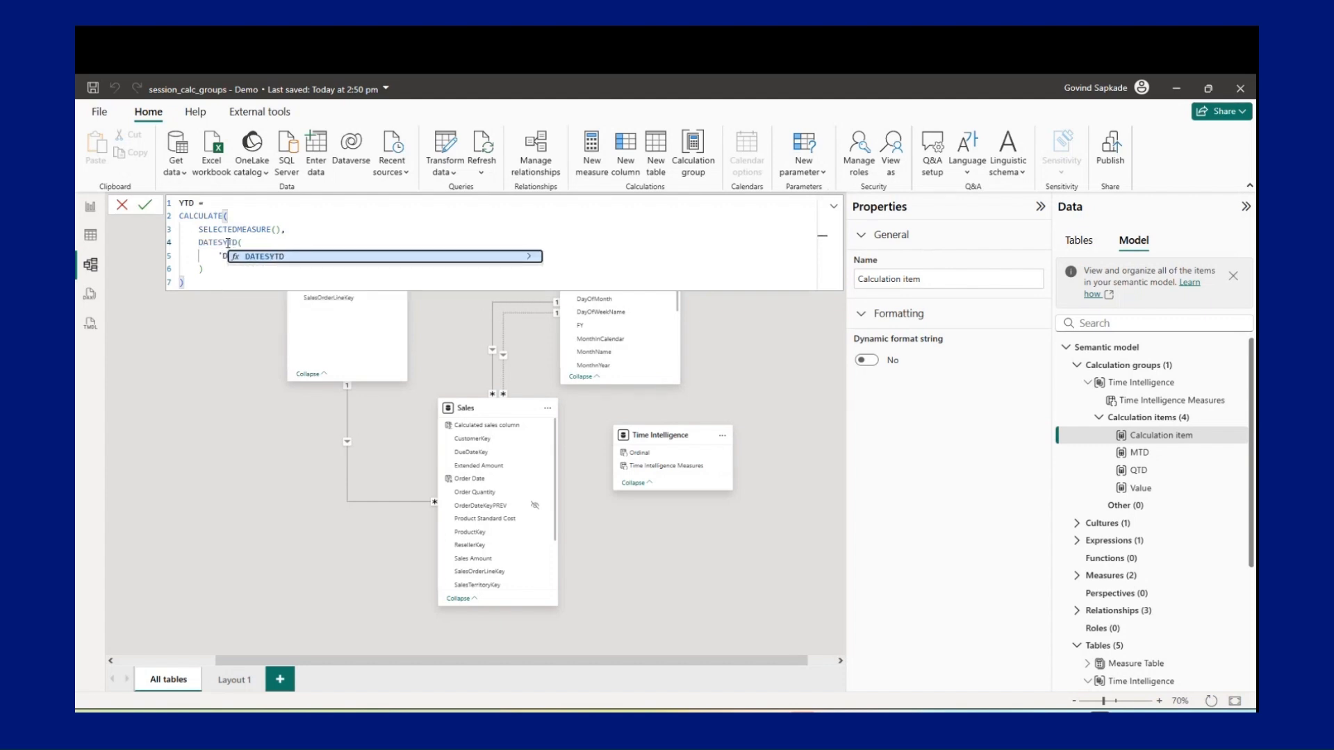
{"action": "left_click", "coordinate": [244, 257]}
{"action": "left_click", "coordinate": [186, 284]}
{"action": "left_click", "coordinate": [145, 205]}
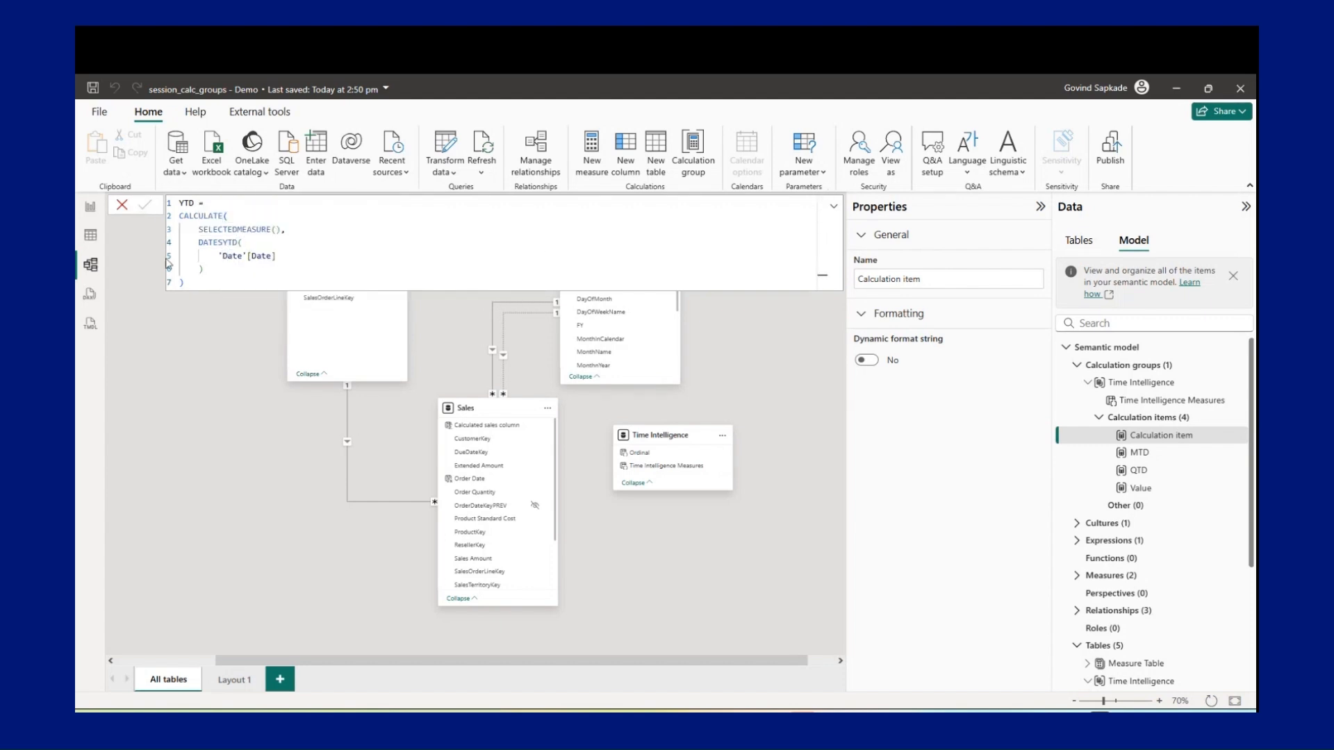
Add a matrix visual to the Time Intelligence report page, enlarge it and move it toward the page centre.
{"action": "left_click", "coordinate": [91, 237]}
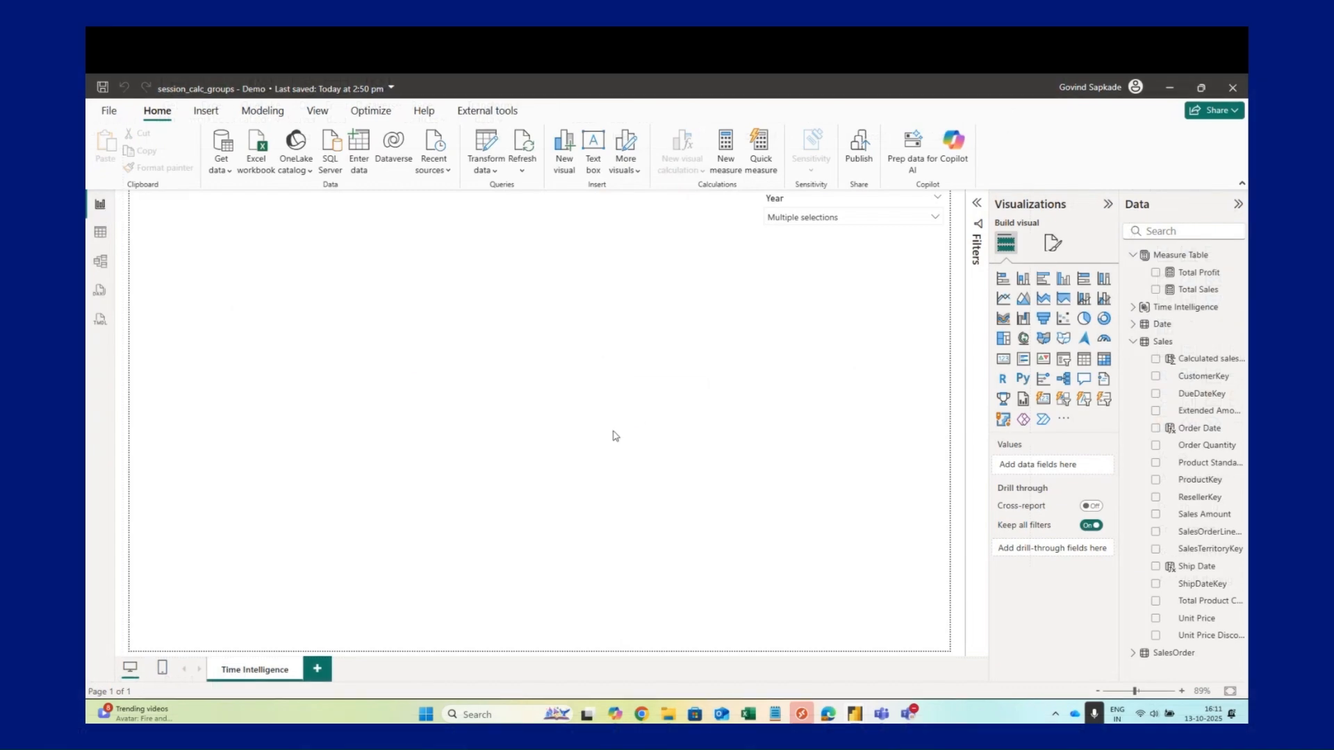
{"action": "left_click", "coordinate": [1099, 362]}
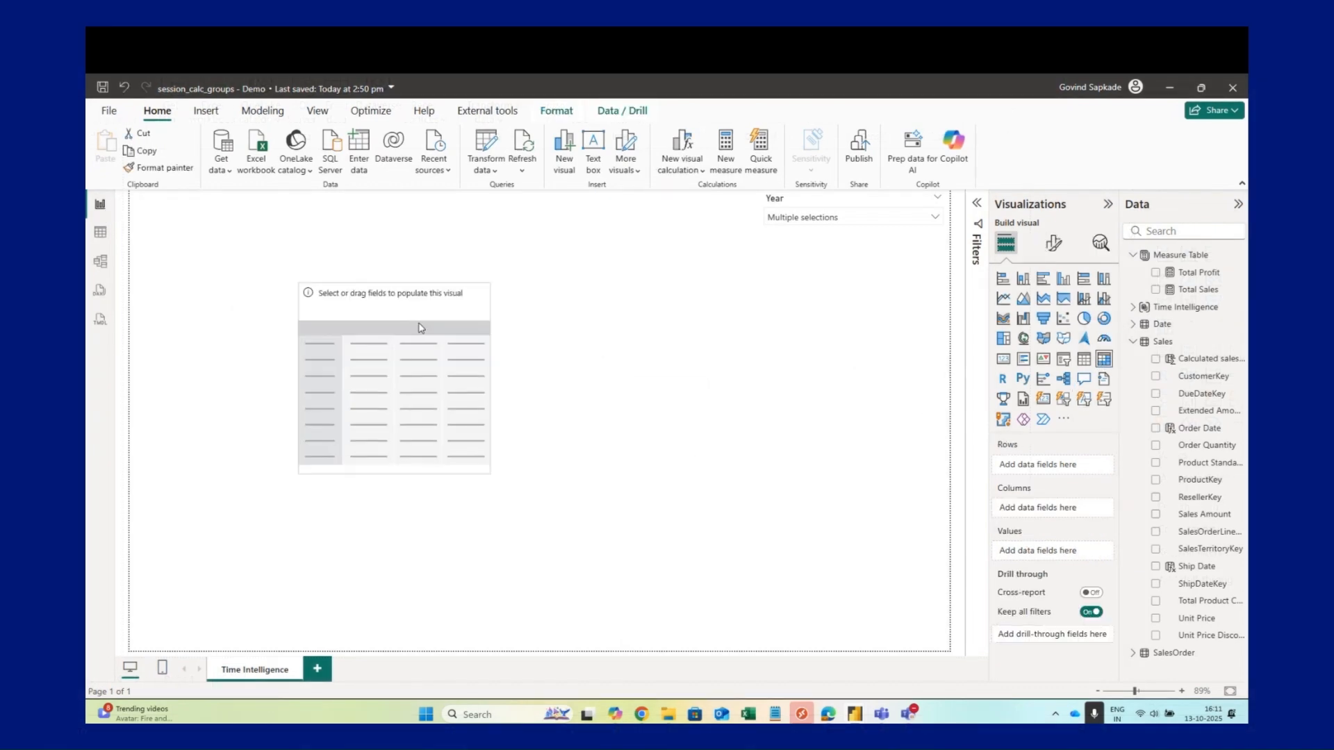
{"action": "left_click_drag", "start_coordinate": [490, 470], "coordinate": [774, 517]}
{"action": "left_click_drag", "start_coordinate": [644, 419], "coordinate": [699, 443]}
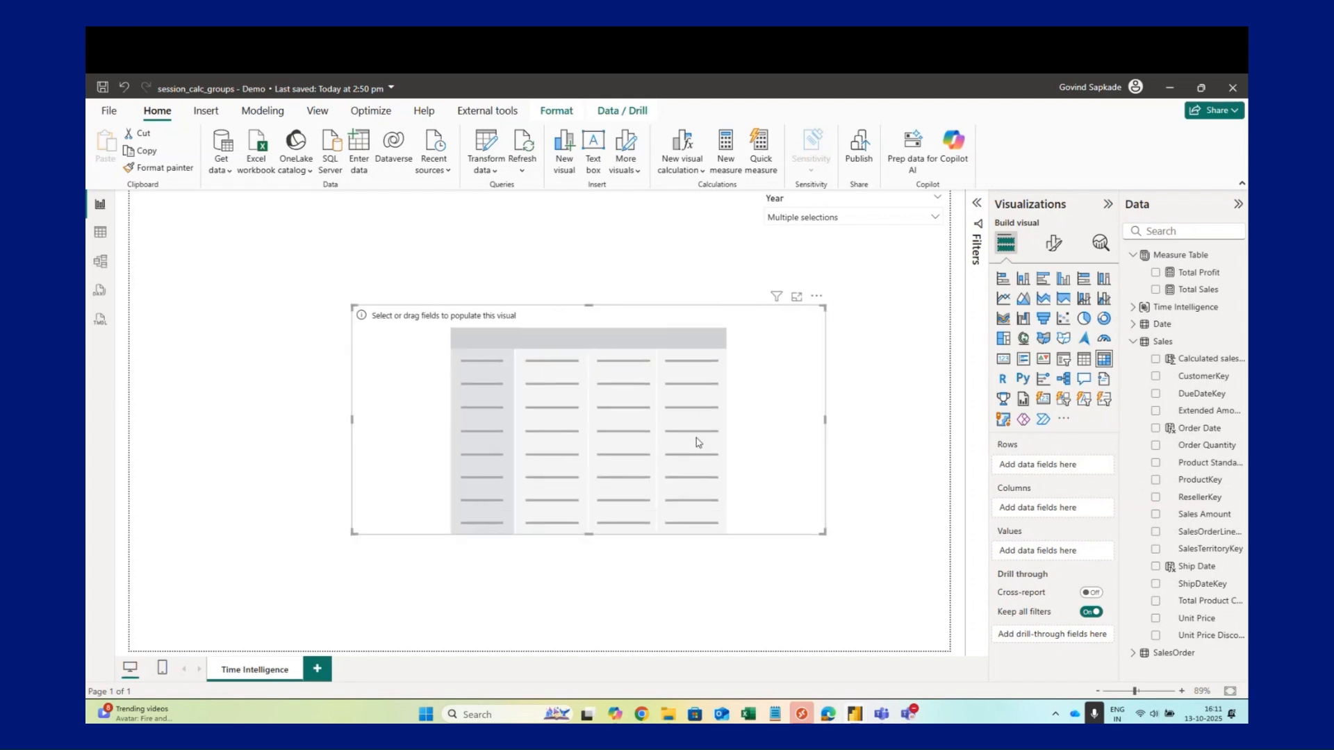
Put the Date table's MonthInCalendar field on the rows of the matrix.
{"action": "left_click", "coordinate": [1163, 323]}
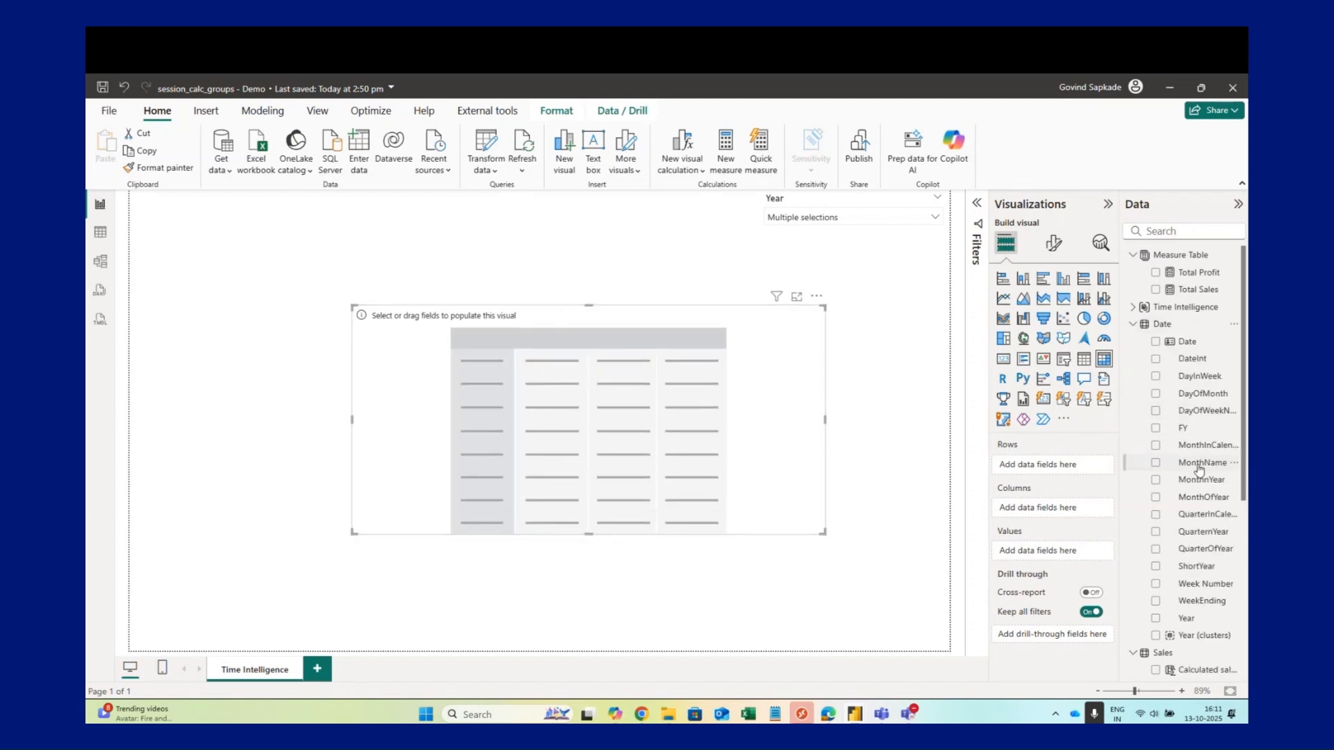
{"action": "left_click_drag", "start_coordinate": [1206, 445], "coordinate": [583, 411]}
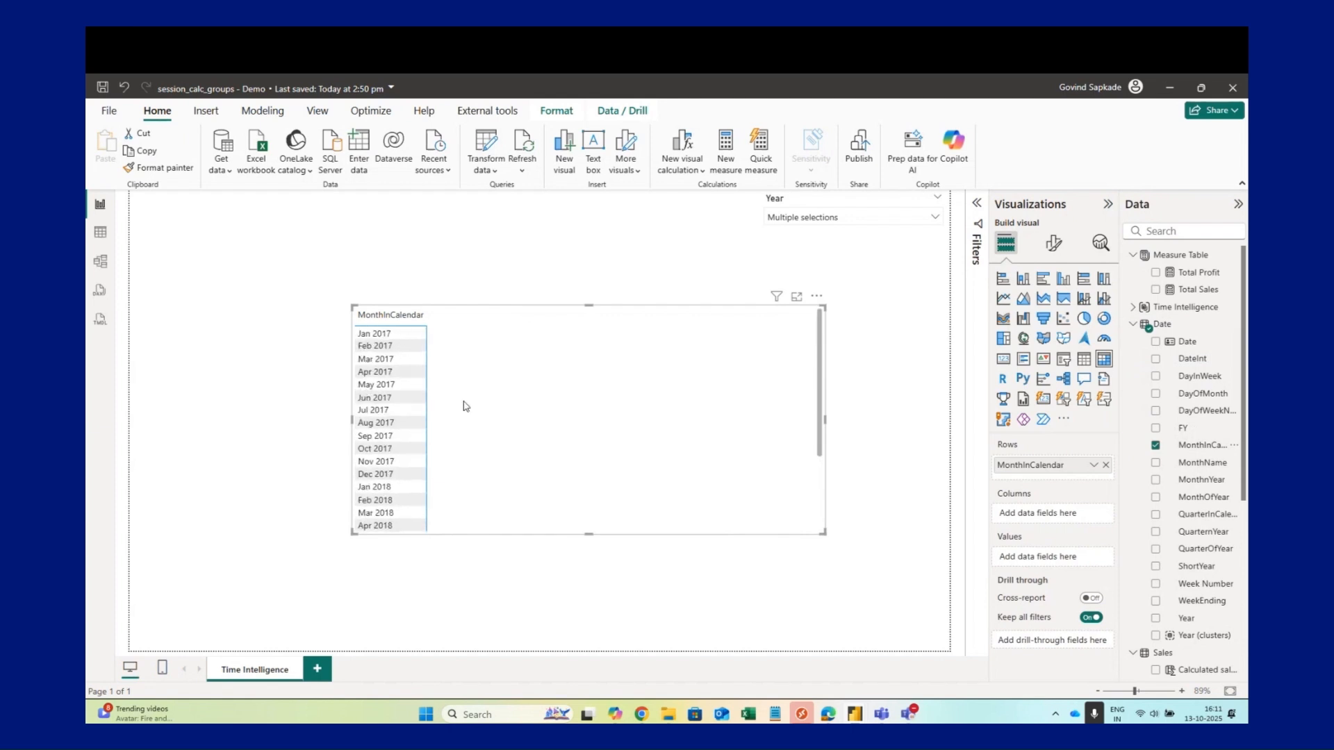
{"action": "scroll", "coordinate": [419, 394], "scroll_direction": "down", "scroll_amount": 3}
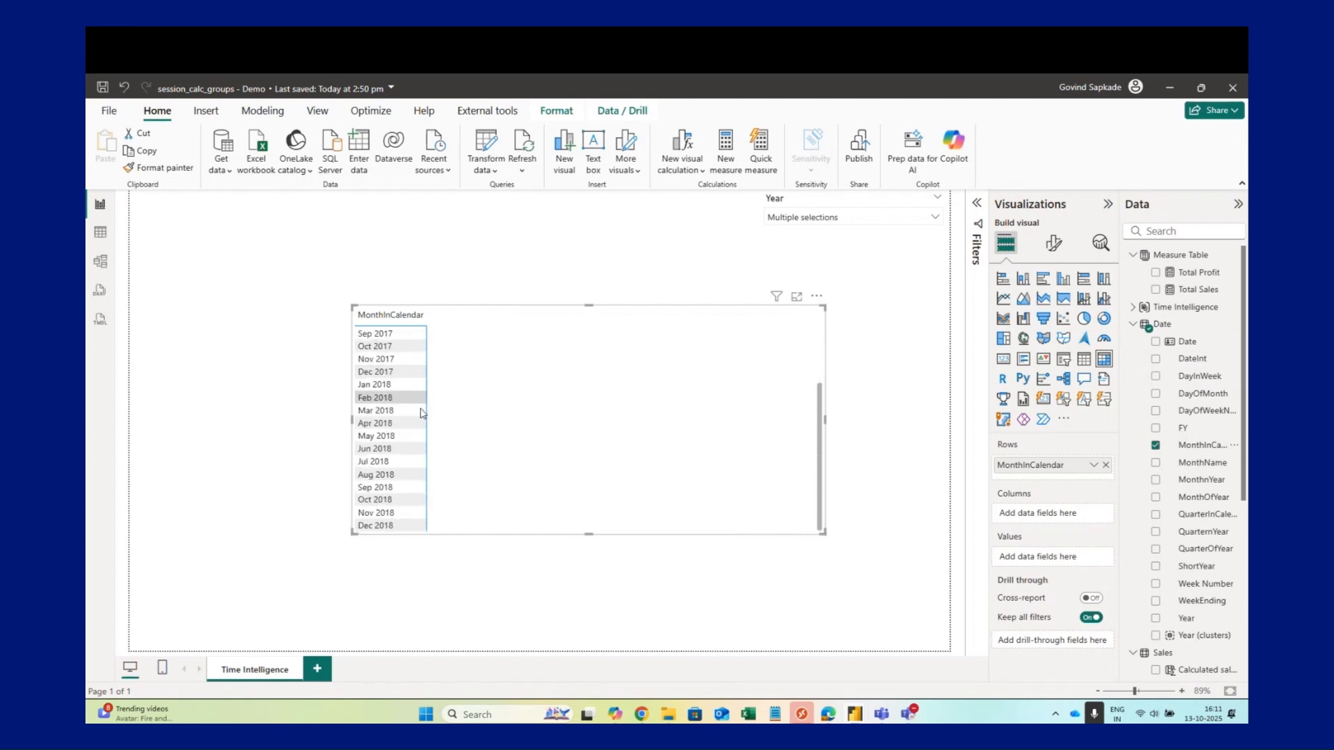
Check which years are selected in the Year slicer.
{"action": "left_click", "coordinate": [865, 217]}
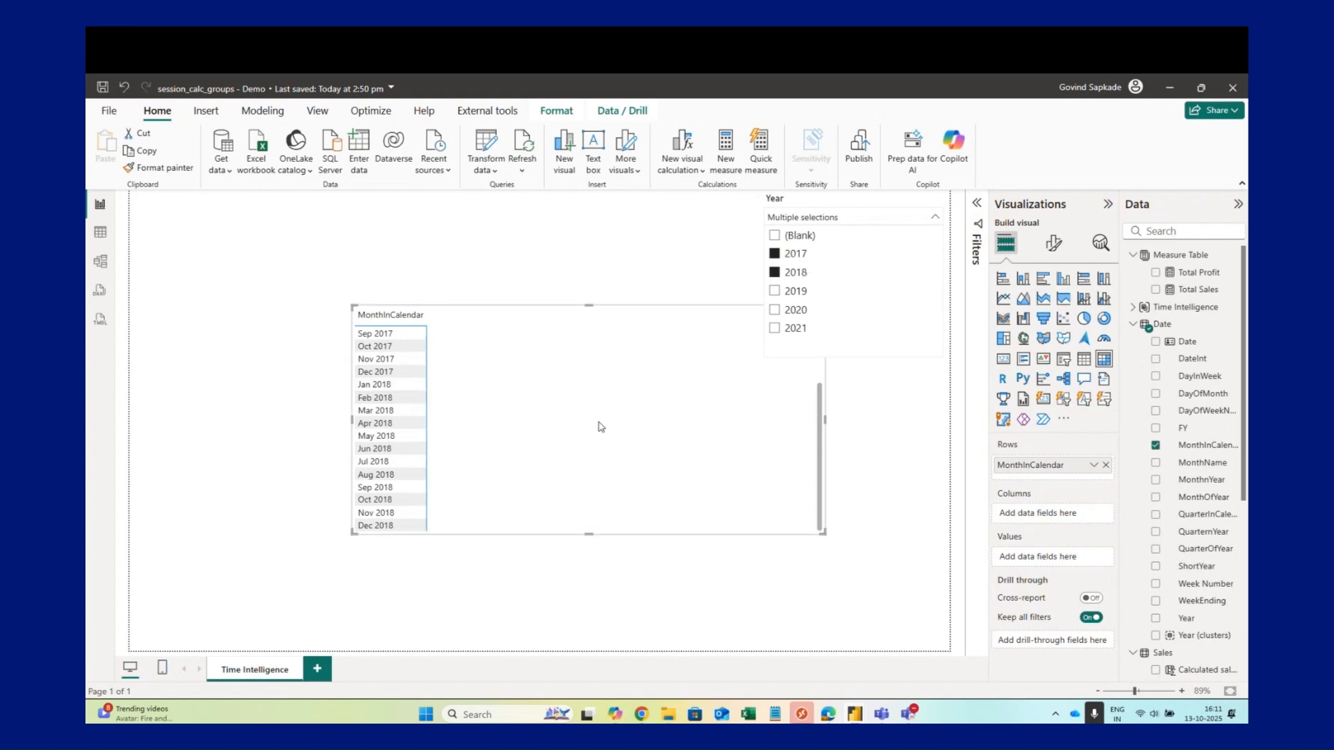
{"action": "scroll", "coordinate": [599, 426], "scroll_direction": "up", "scroll_amount": 3}
{"action": "left_click", "coordinate": [757, 479]}
Set Total Sales as the matrix values and Time Intelligence Measures as its columns, adjusting the visual's size and position.
{"action": "left_click_drag", "start_coordinate": [829, 536], "coordinate": [840, 556]}
{"action": "left_click_drag", "start_coordinate": [1216, 294], "coordinate": [1061, 560]}
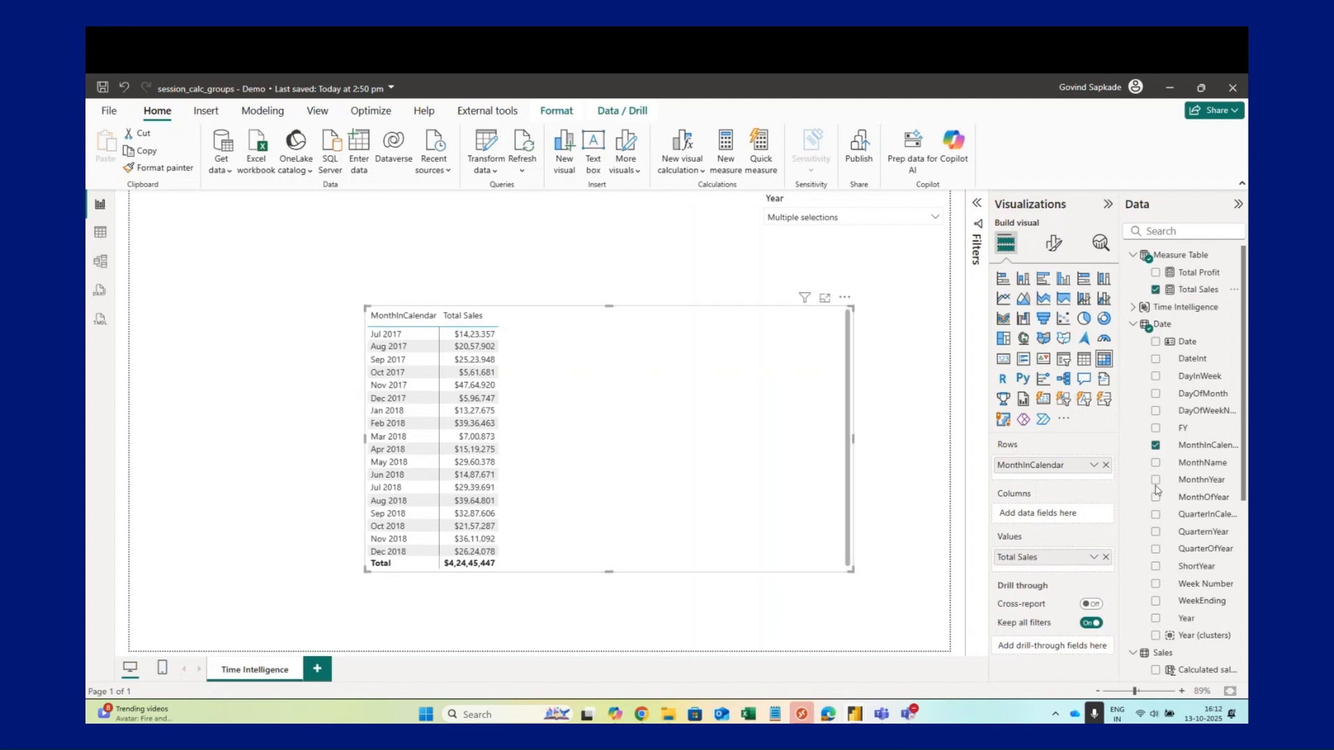
{"action": "left_click", "coordinate": [1134, 308]}
{"action": "left_click_drag", "start_coordinate": [1195, 324], "coordinate": [1046, 515]}
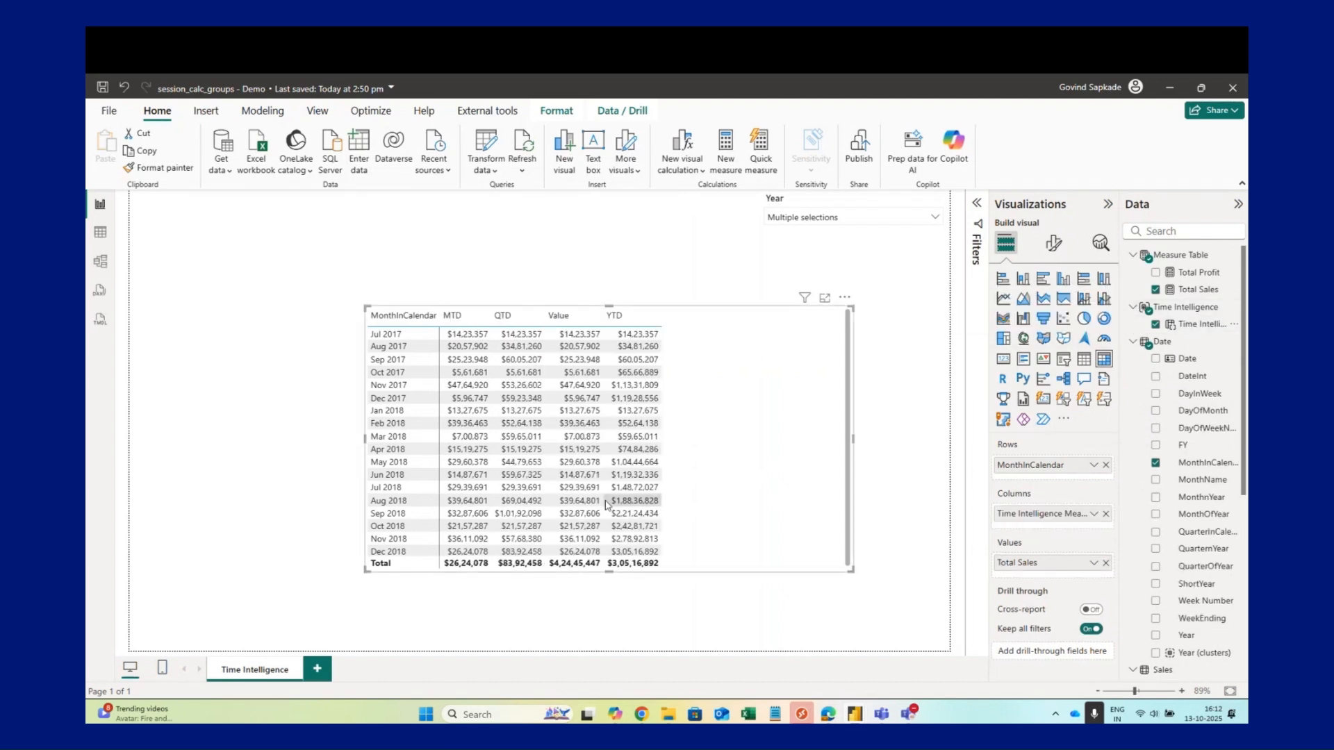
{"action": "left_click_drag", "start_coordinate": [706, 427], "coordinate": [718, 408]}
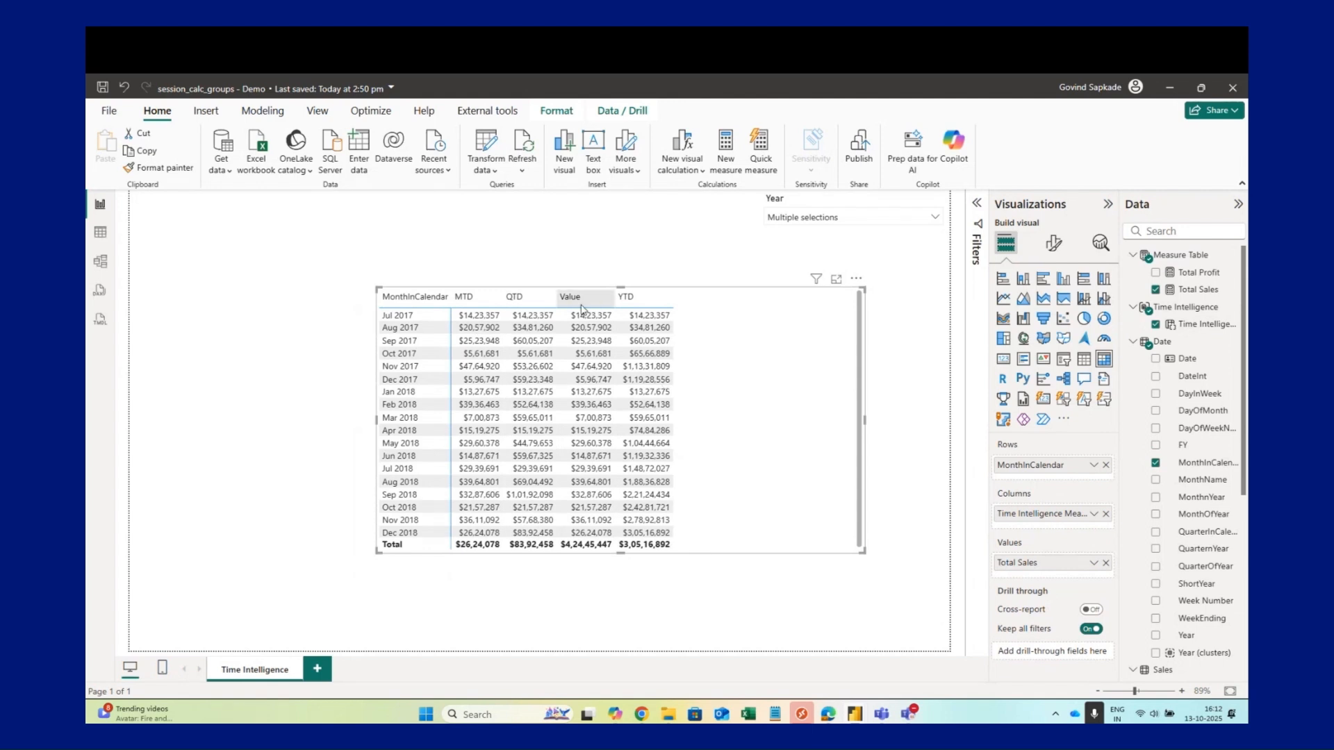
{"action": "left_click", "coordinate": [563, 259]}
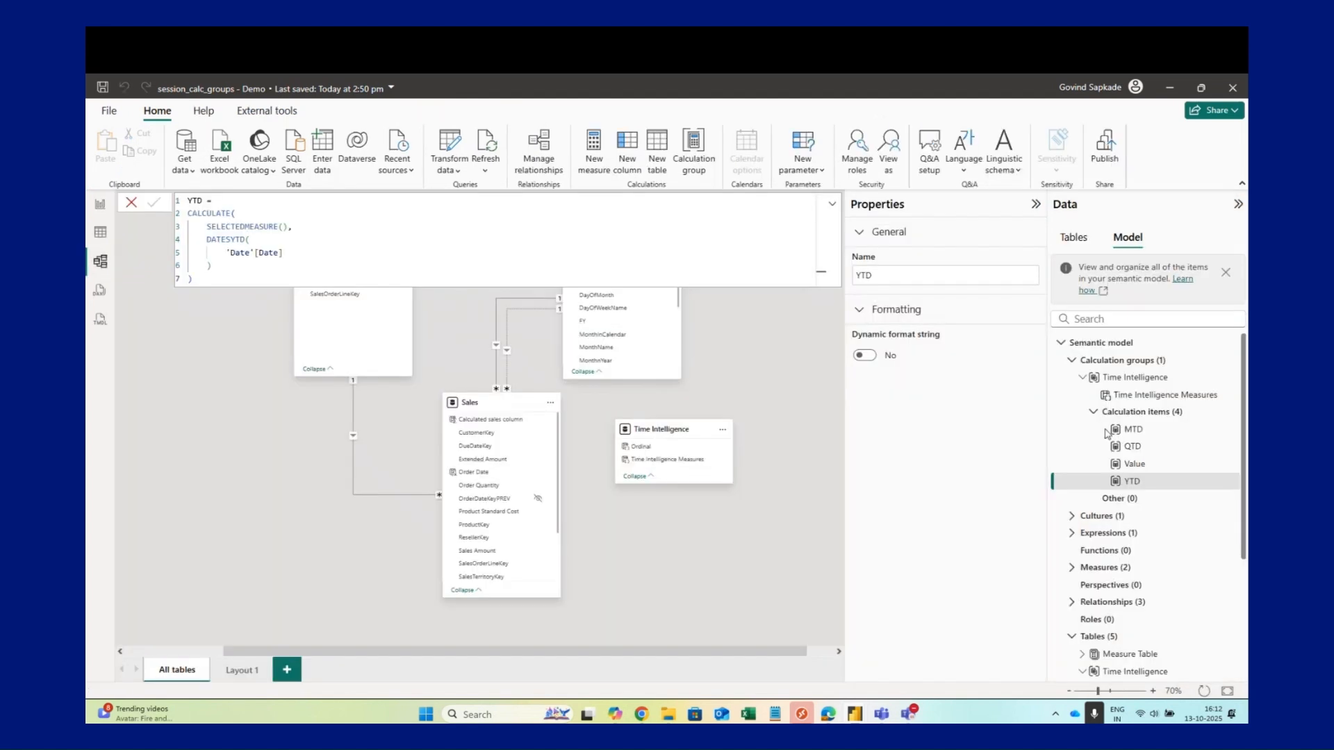
Reorder the Time Intelligence calculation items in the model so that Value comes first, above MTD, QTD and YTD.
{"action": "left_click", "coordinate": [100, 262]}
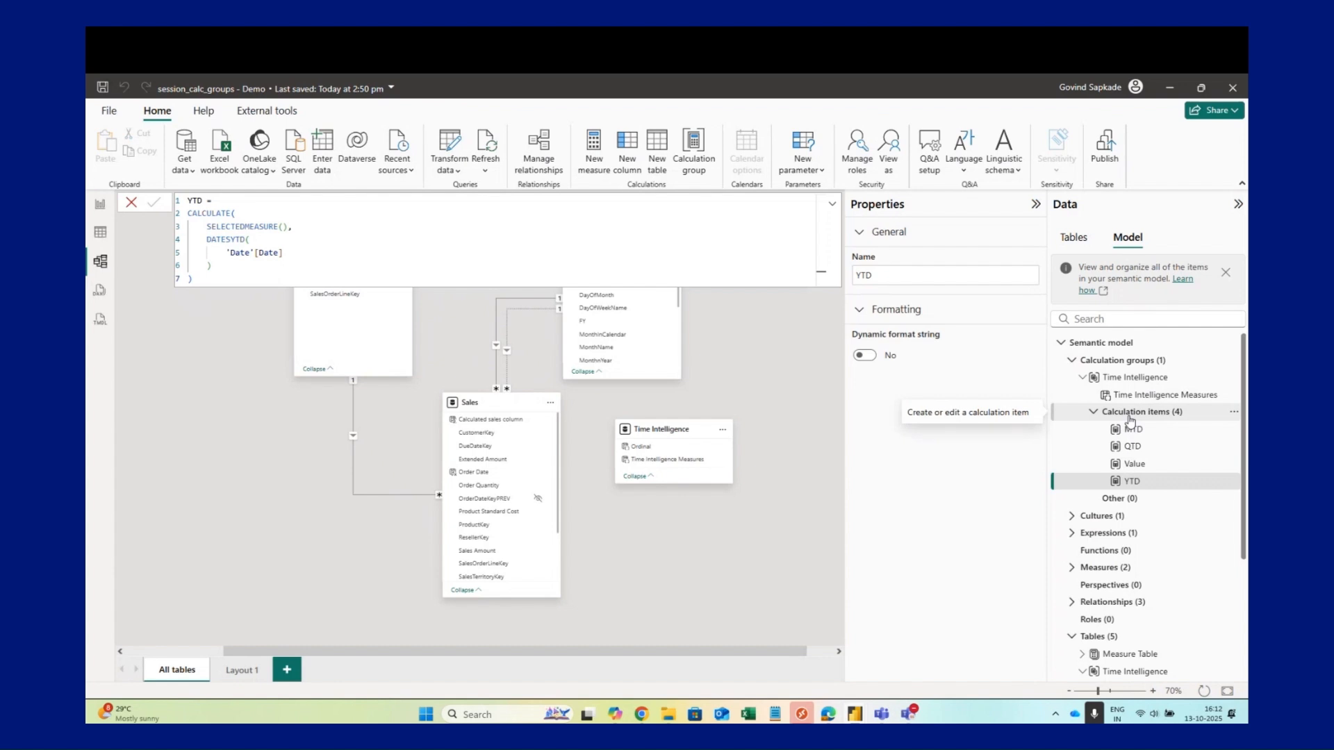
{"action": "left_click", "coordinate": [1130, 417]}
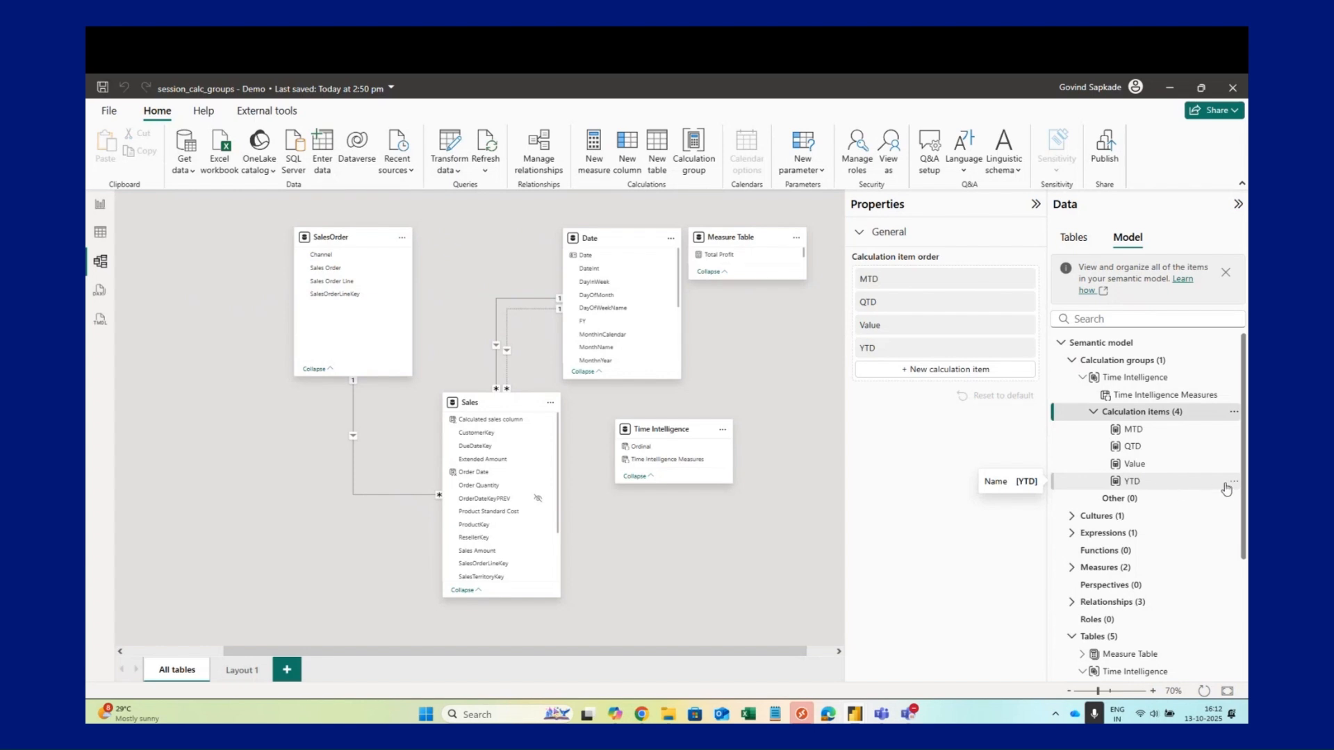
{"action": "left_click", "coordinate": [1233, 482]}
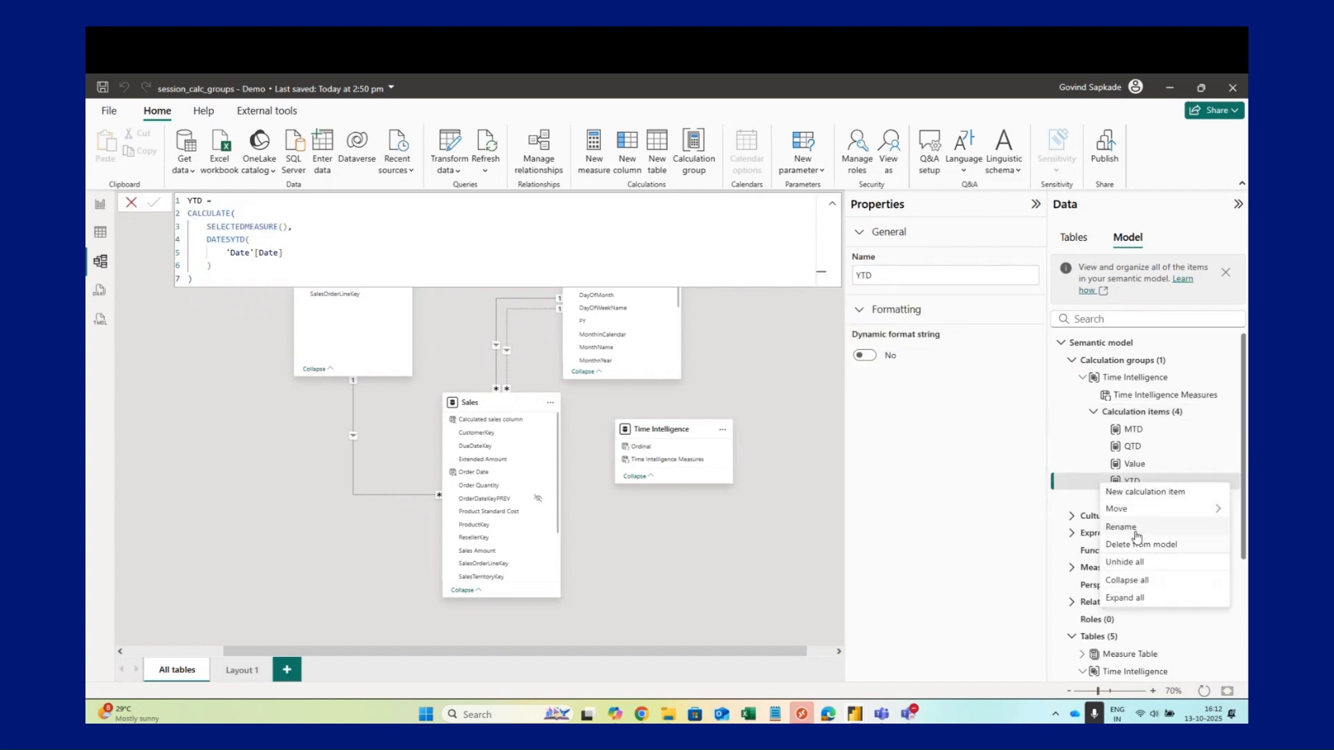
{"action": "mouse_move", "coordinate": [1132, 510]}
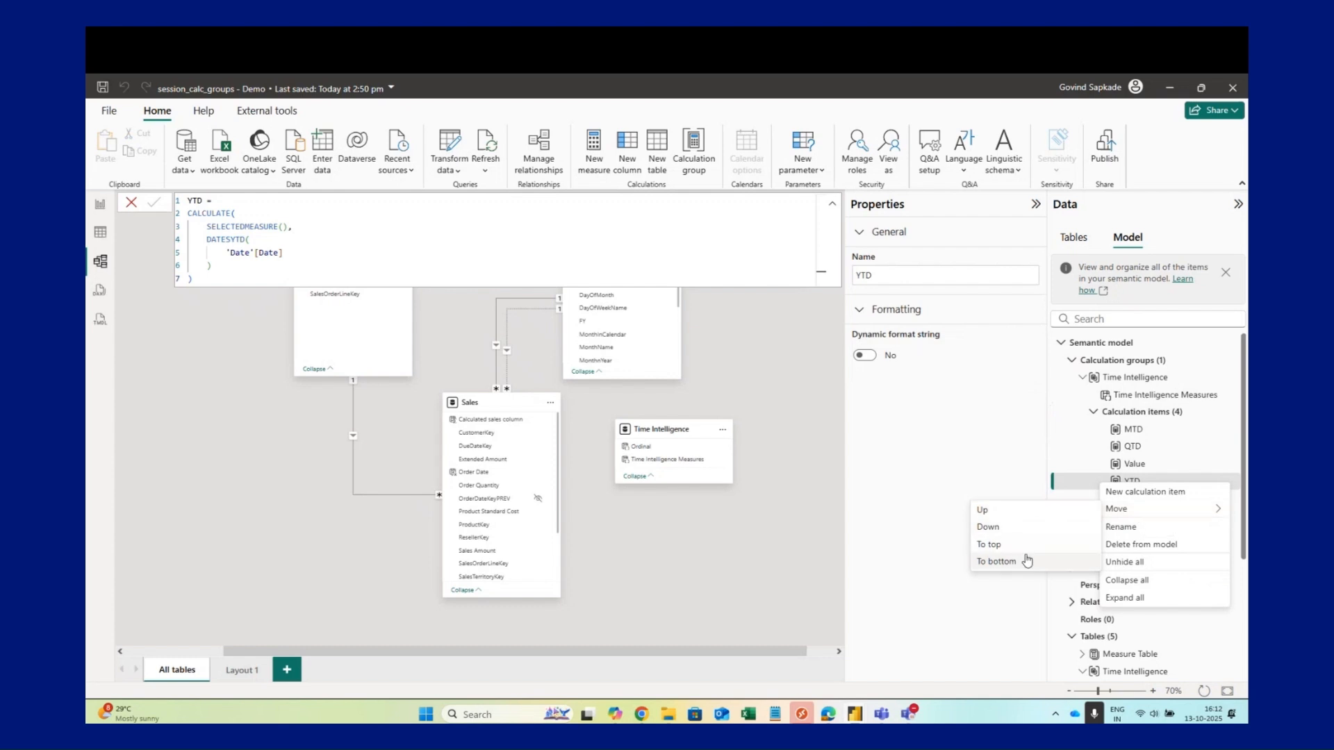
{"action": "left_click", "coordinate": [1013, 490]}
{"action": "left_click", "coordinate": [1153, 413]}
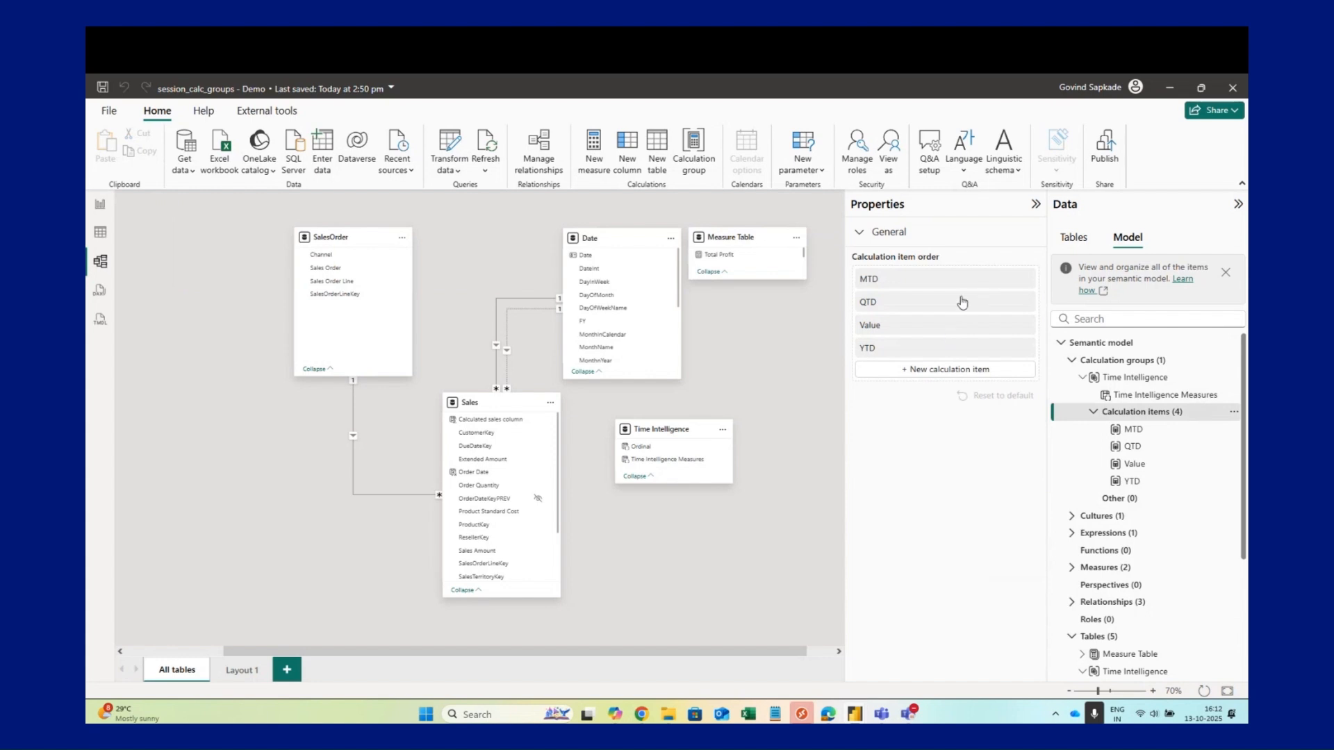
{"action": "left_click_drag", "start_coordinate": [925, 326], "coordinate": [916, 276]}
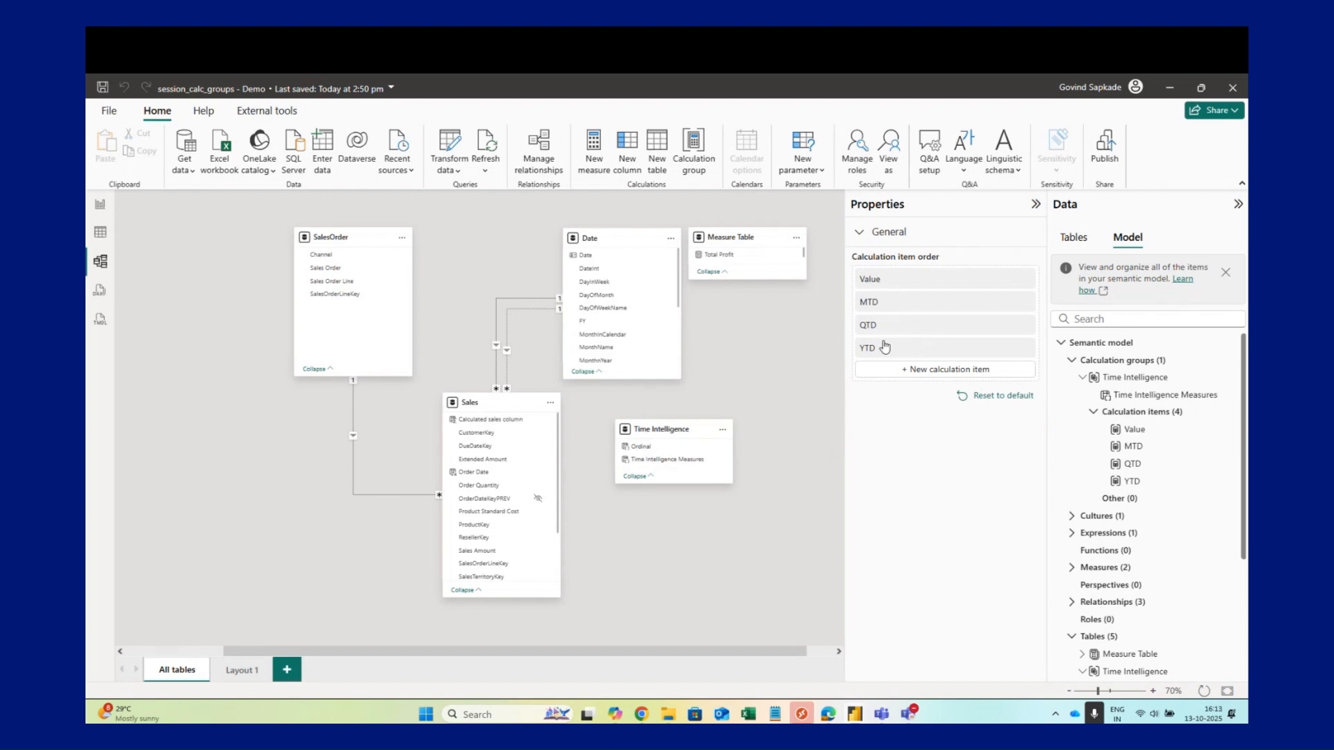
{"action": "mouse_move", "coordinate": [884, 303]}
{"action": "left_mouse_down"}
{"action": "mouse_move", "coordinate": [891, 327]}
{"action": "mouse_move", "coordinate": [889, 303]}
{"action": "left_mouse_up"}
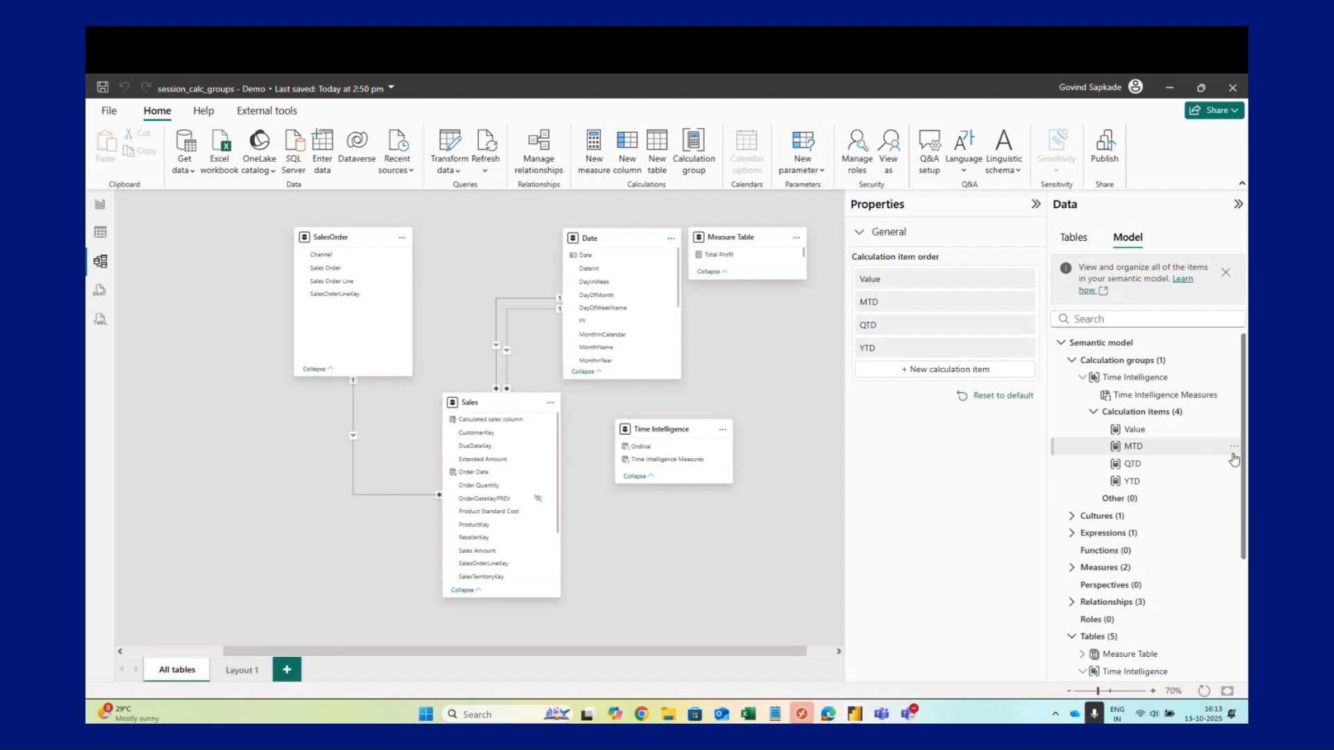
Check which move options the MTD calculation item offers and return to the report page.
{"action": "left_click", "coordinate": [1235, 448]}
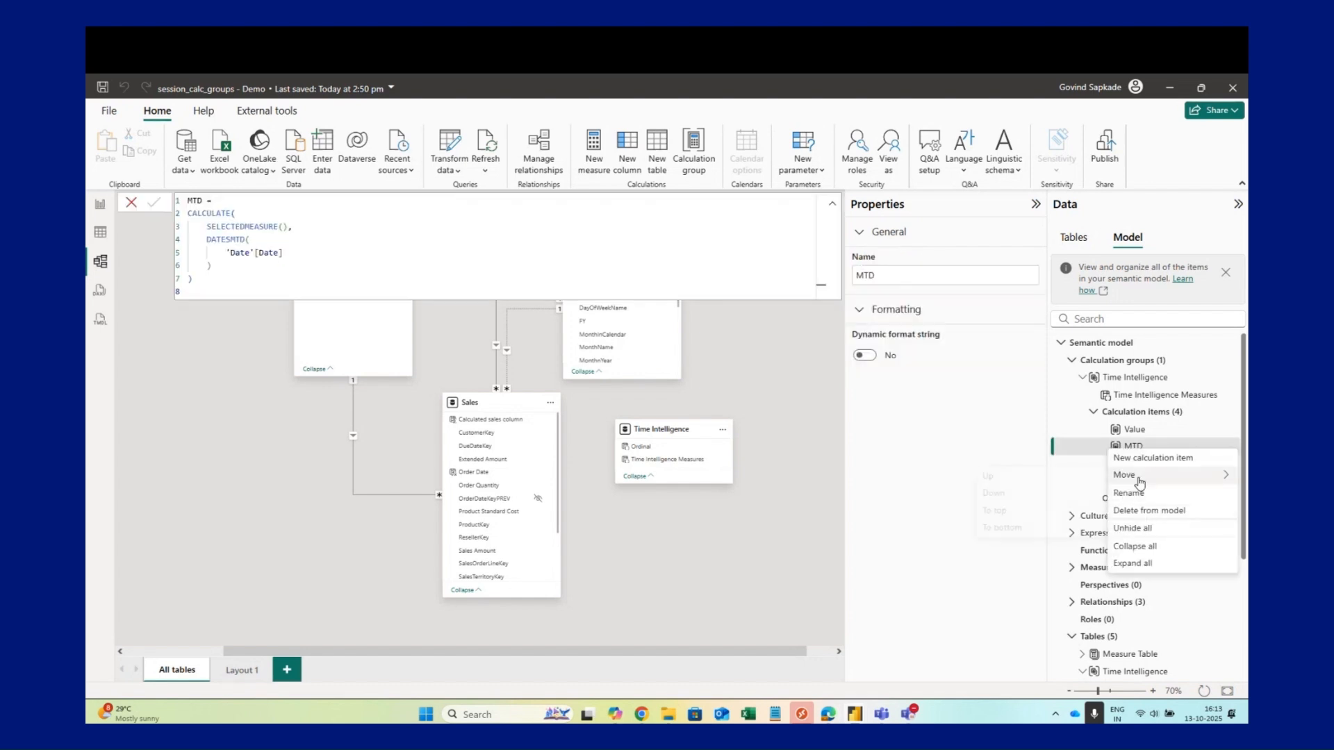
{"action": "mouse_move", "coordinate": [1140, 475]}
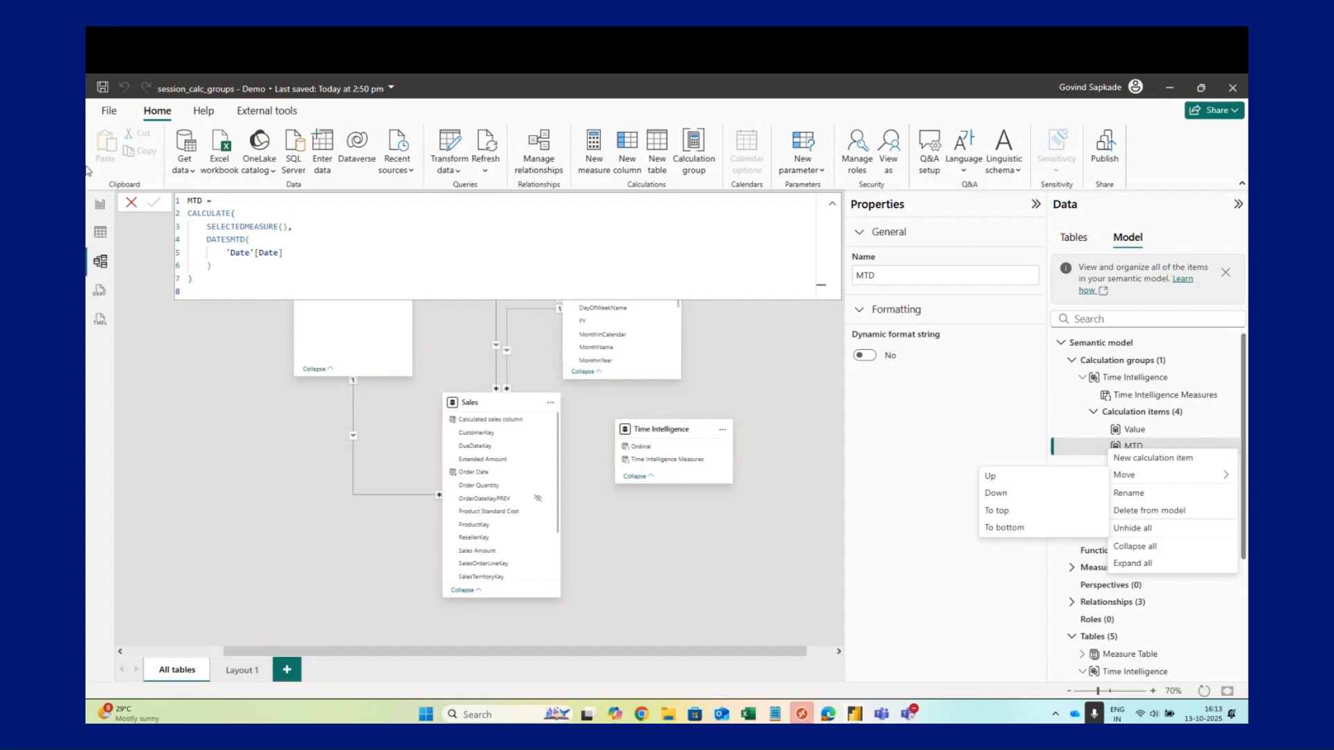
{"action": "left_click", "coordinate": [100, 204]}
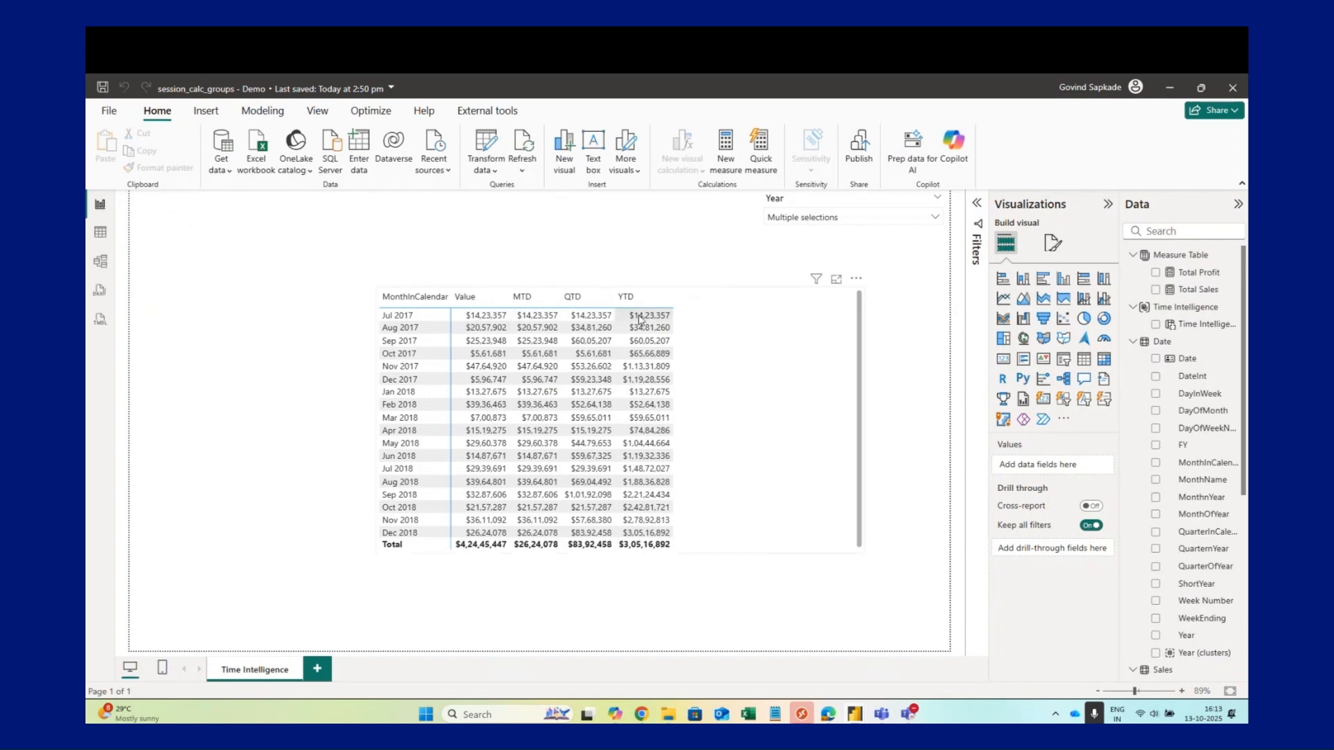
Add Total Profit below Total Sales in the matrix values and enlarge the matrix to fit all its columns.
{"action": "left_click", "coordinate": [786, 393]}
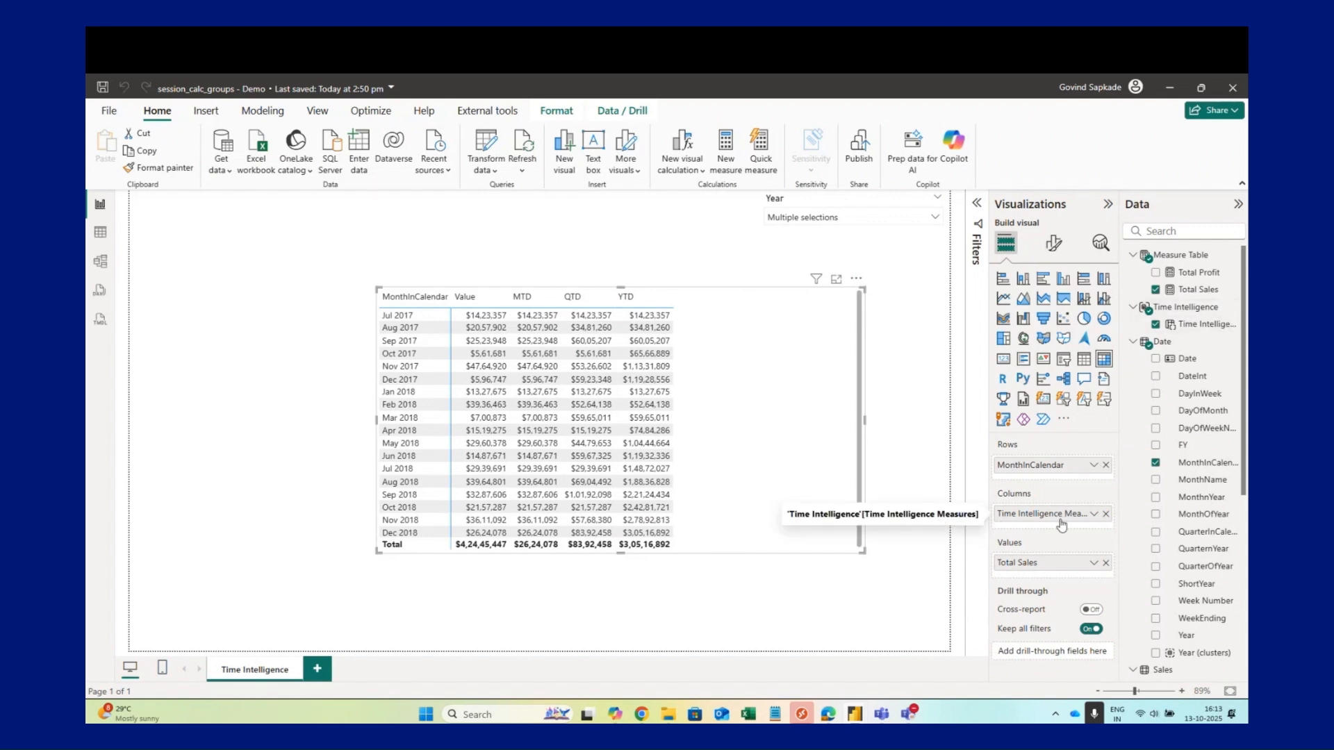
{"action": "left_click_drag", "start_coordinate": [727, 393], "coordinate": [723, 392]}
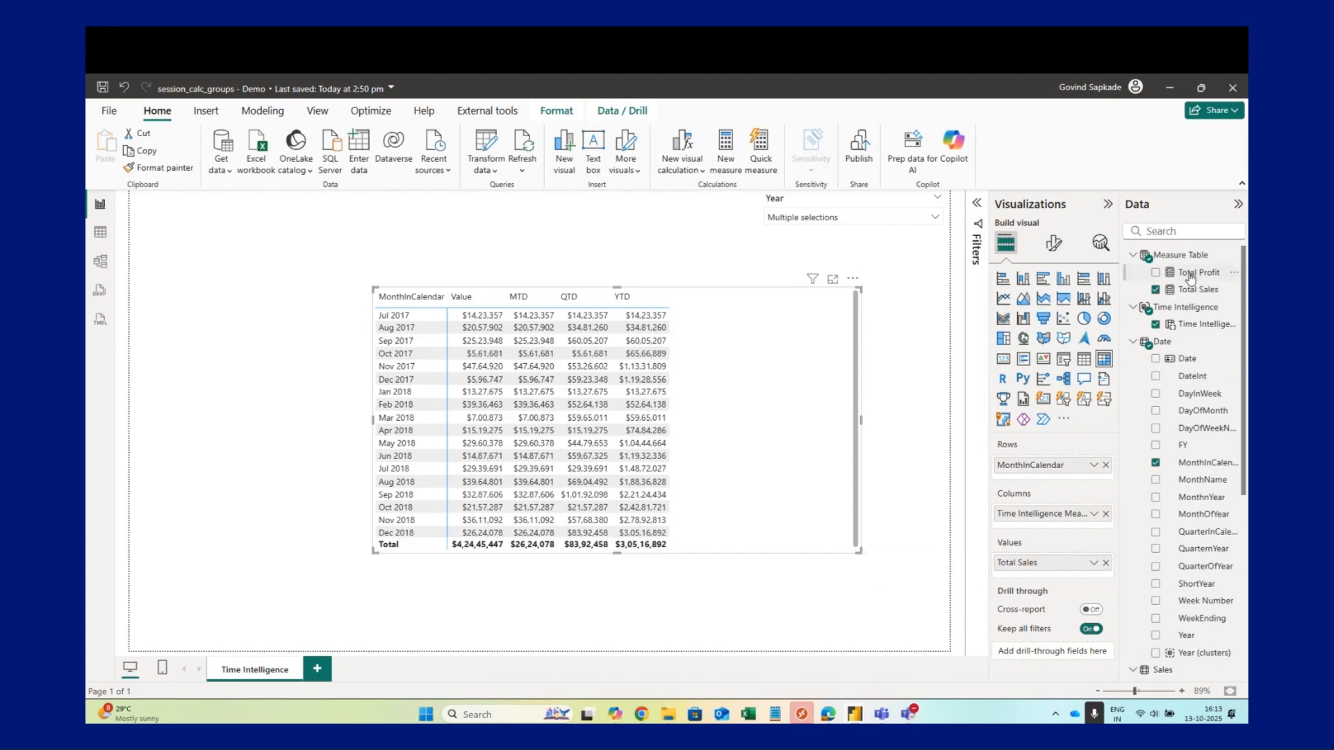
{"action": "left_click_drag", "start_coordinate": [1195, 272], "coordinate": [1042, 580]}
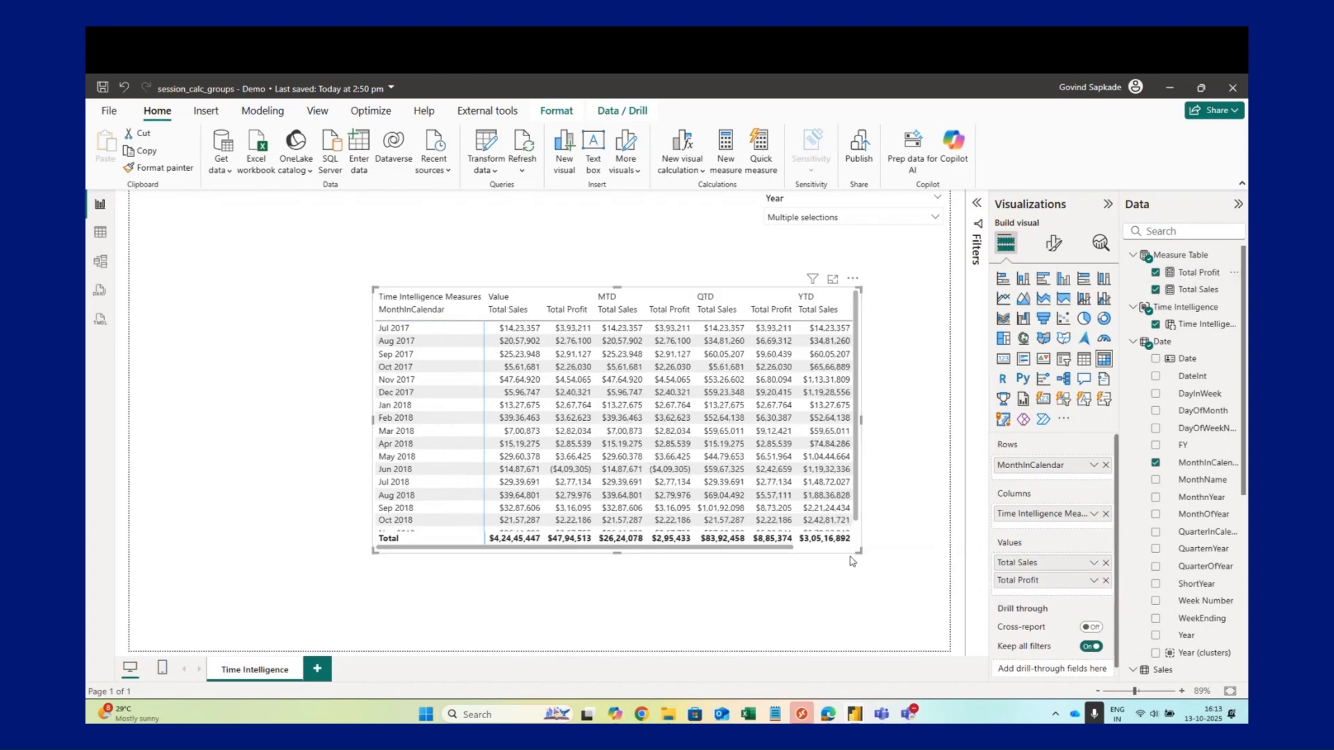
{"action": "left_click_drag", "start_coordinate": [861, 553], "coordinate": [911, 596]}
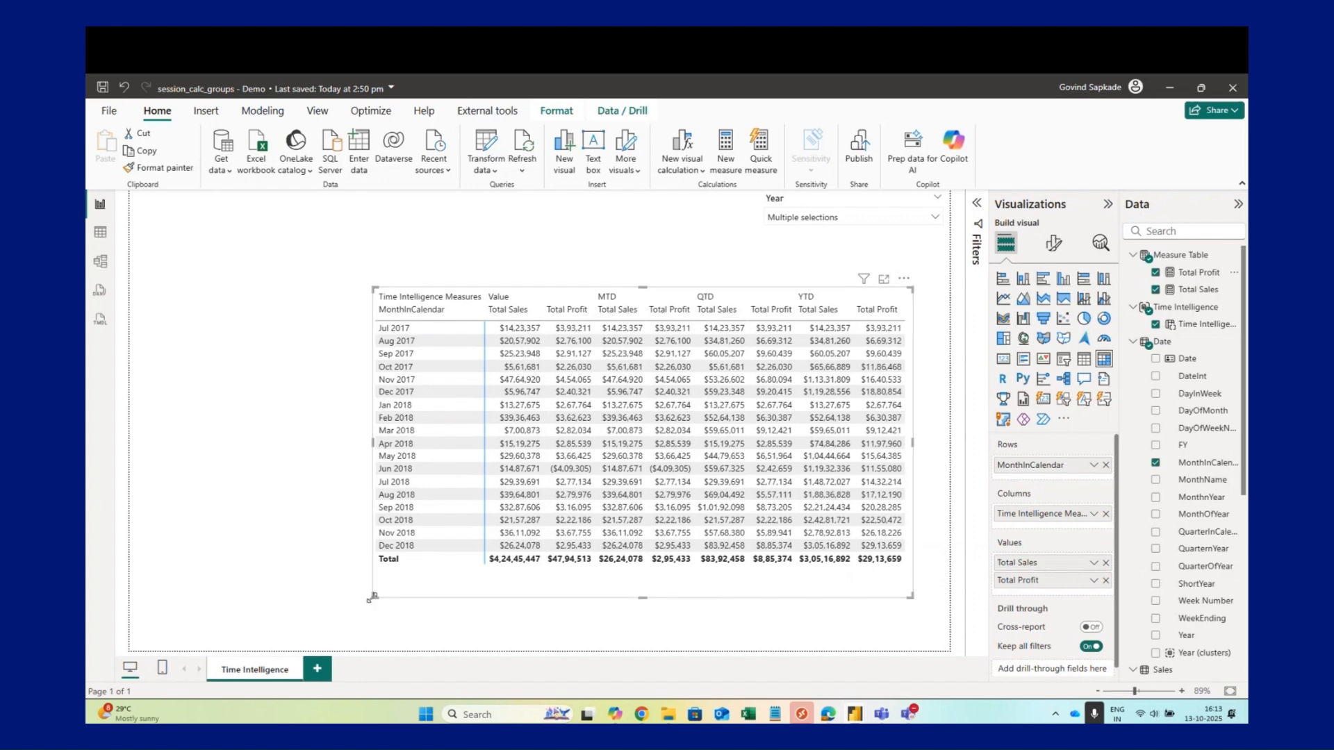
{"action": "left_click_drag", "start_coordinate": [373, 598], "coordinate": [280, 583]}
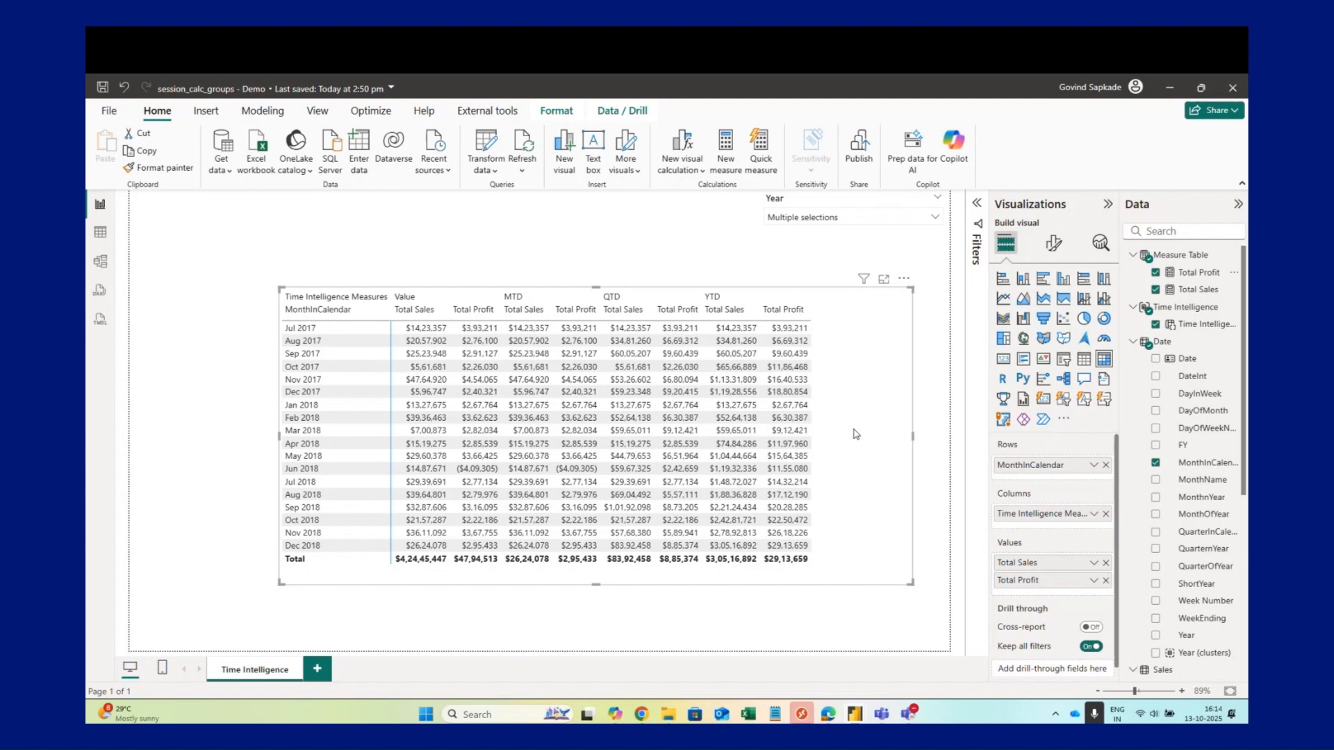
Move the matrix to the upper-left corner of the report page and shrink it to free space below.
{"action": "left_click_drag", "start_coordinate": [863, 400], "coordinate": [655, 289]}
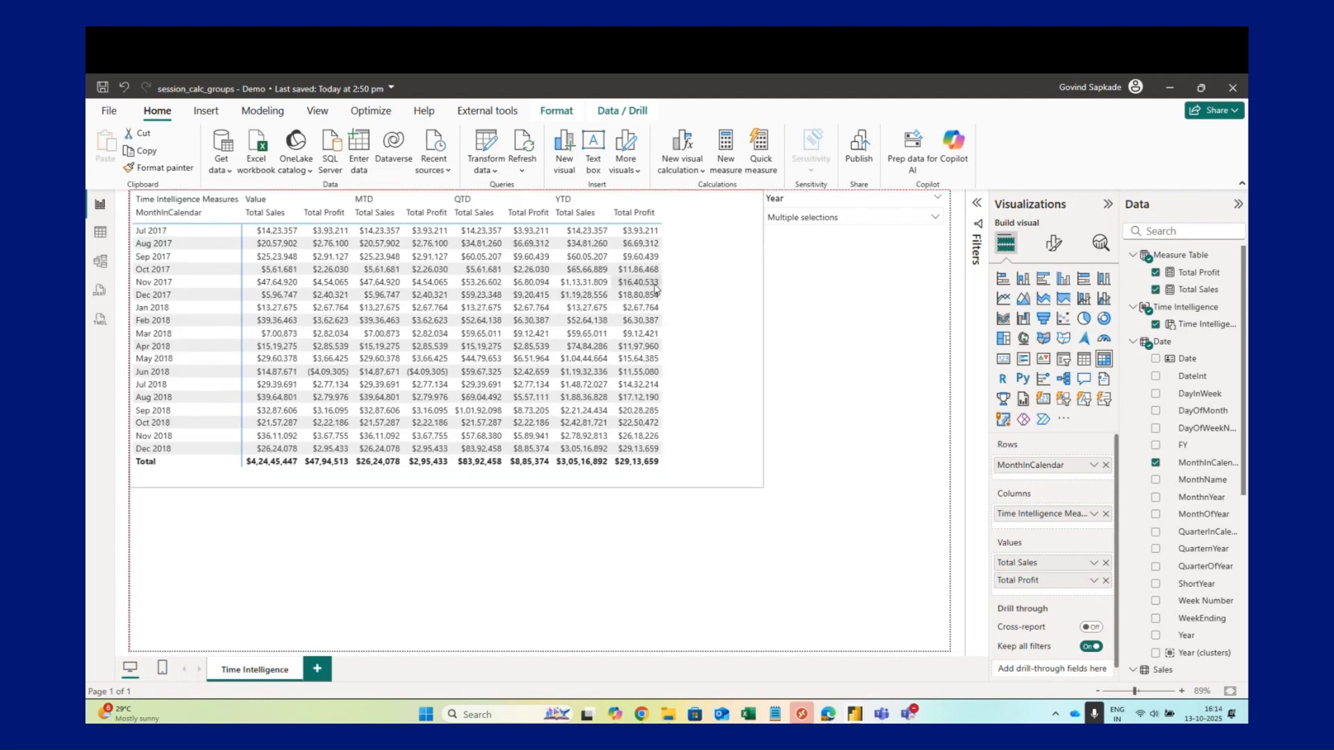
{"action": "left_click_drag", "start_coordinate": [763, 487], "coordinate": [700, 366]}
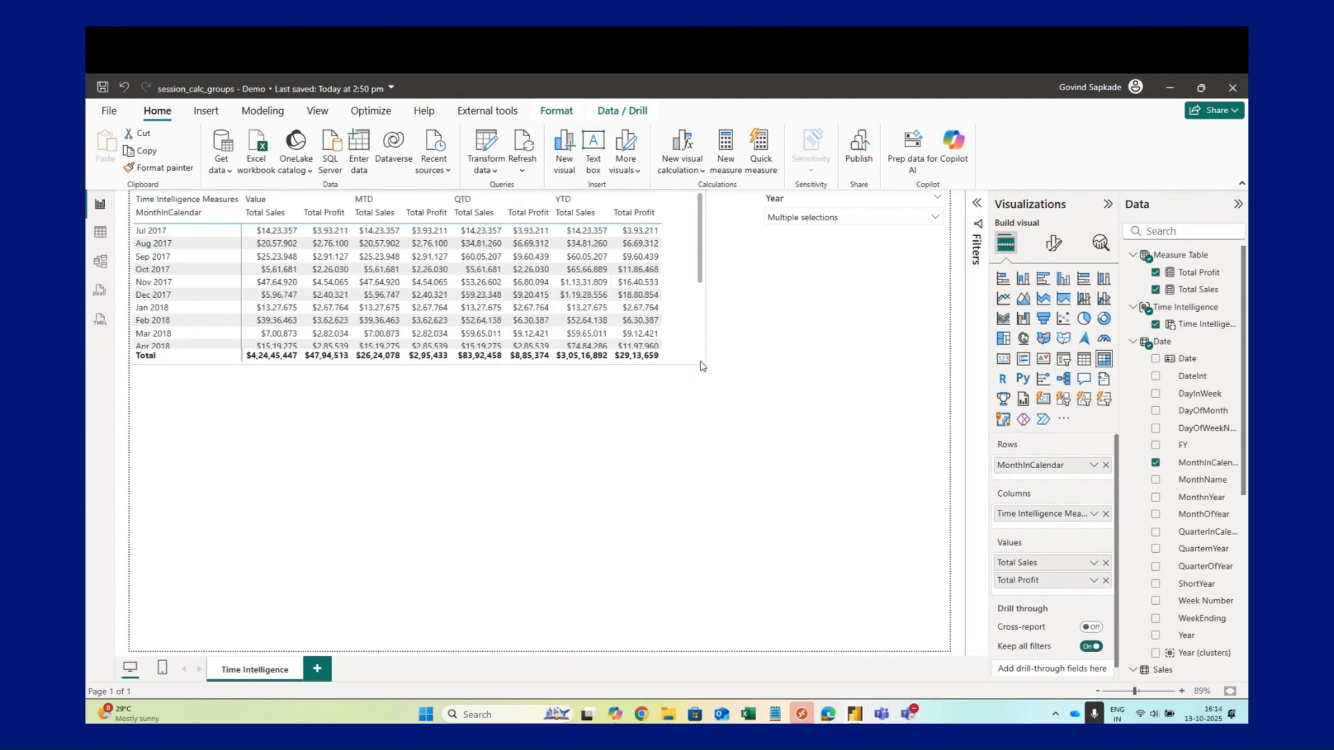
{"action": "left_click", "coordinate": [748, 387]}
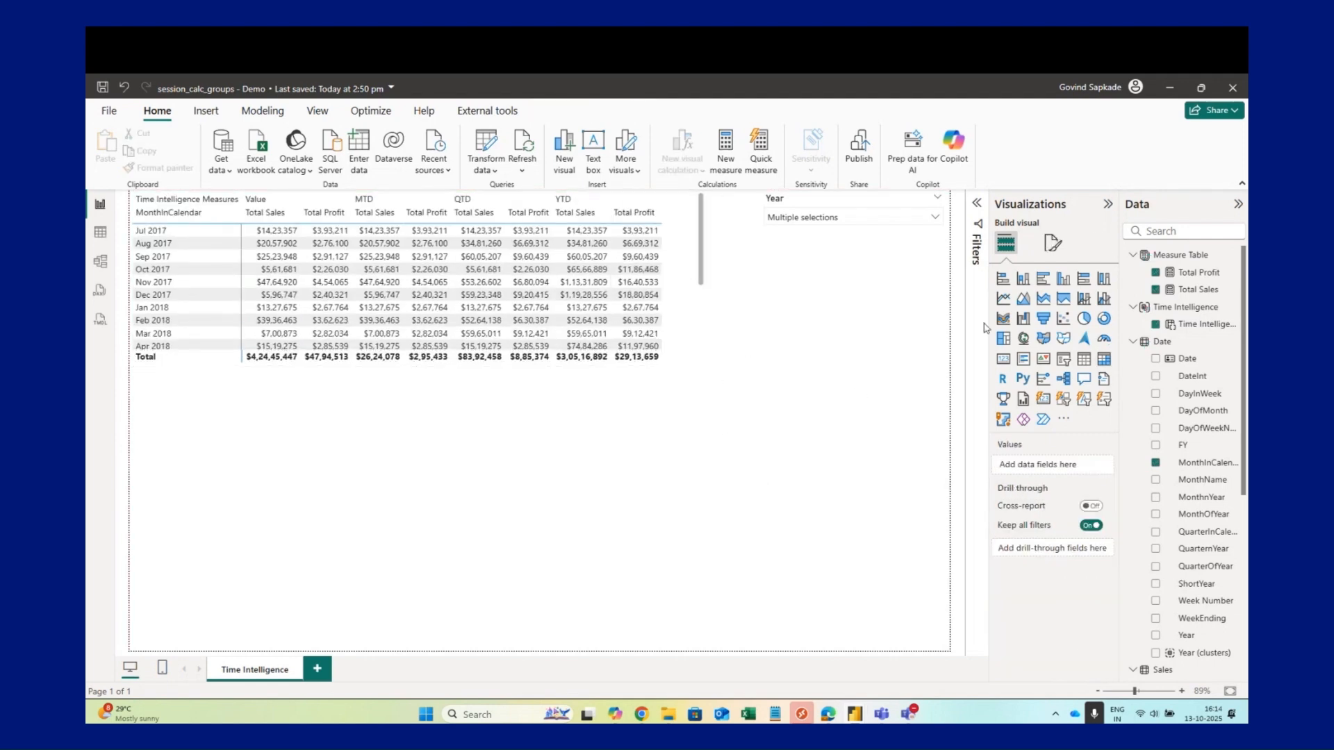
Add a stacked column chart below the matrix showing Total Sales by MonthInCalendar, with Time Intelligence Measures as the legend.
{"action": "left_click", "coordinate": [1023, 279]}
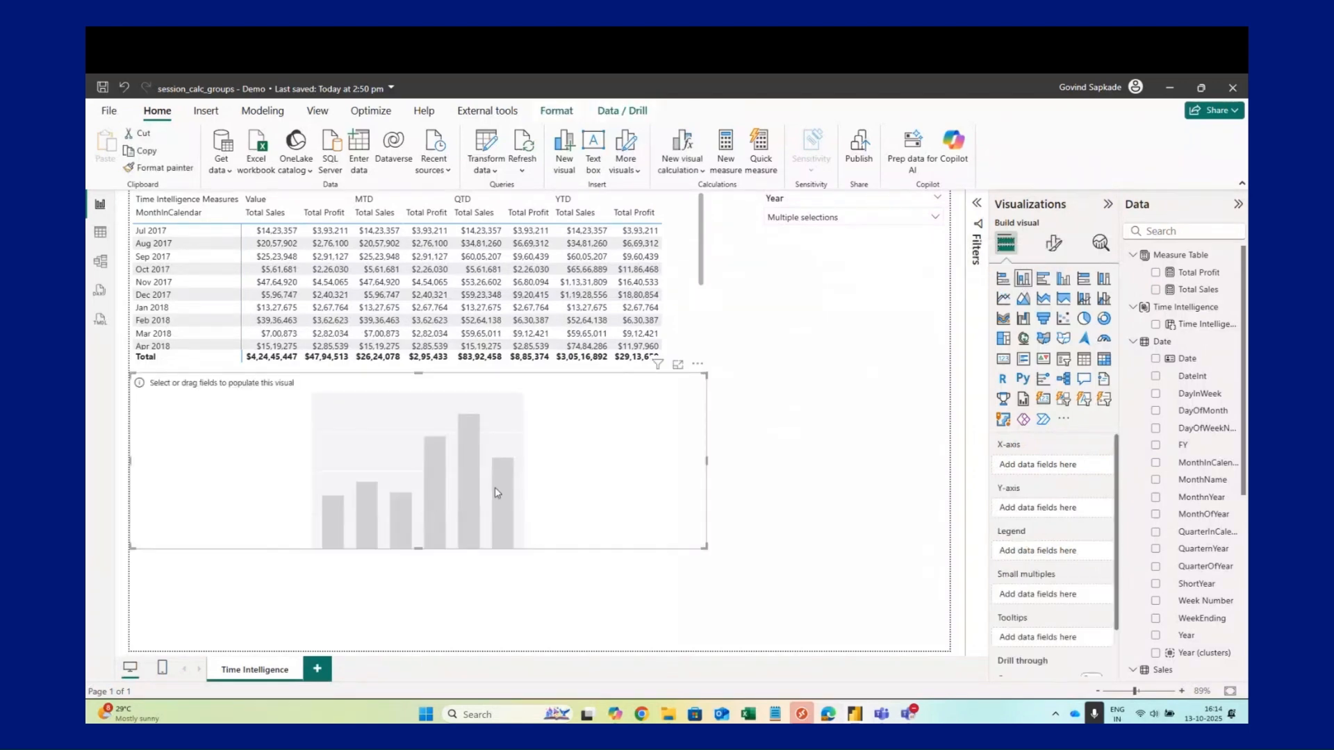
{"action": "left_click_drag", "start_coordinate": [498, 493], "coordinate": [576, 521]}
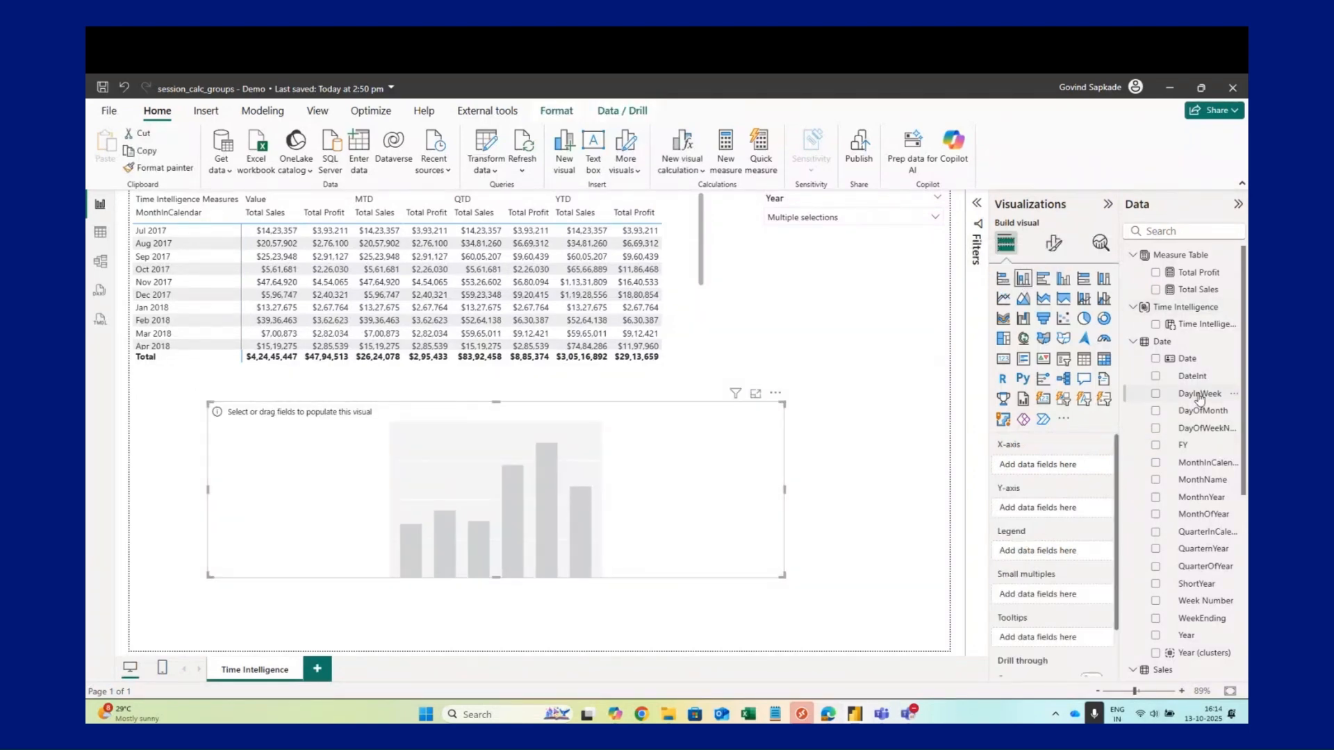
{"action": "left_click_drag", "start_coordinate": [1203, 464], "coordinate": [965, 463]}
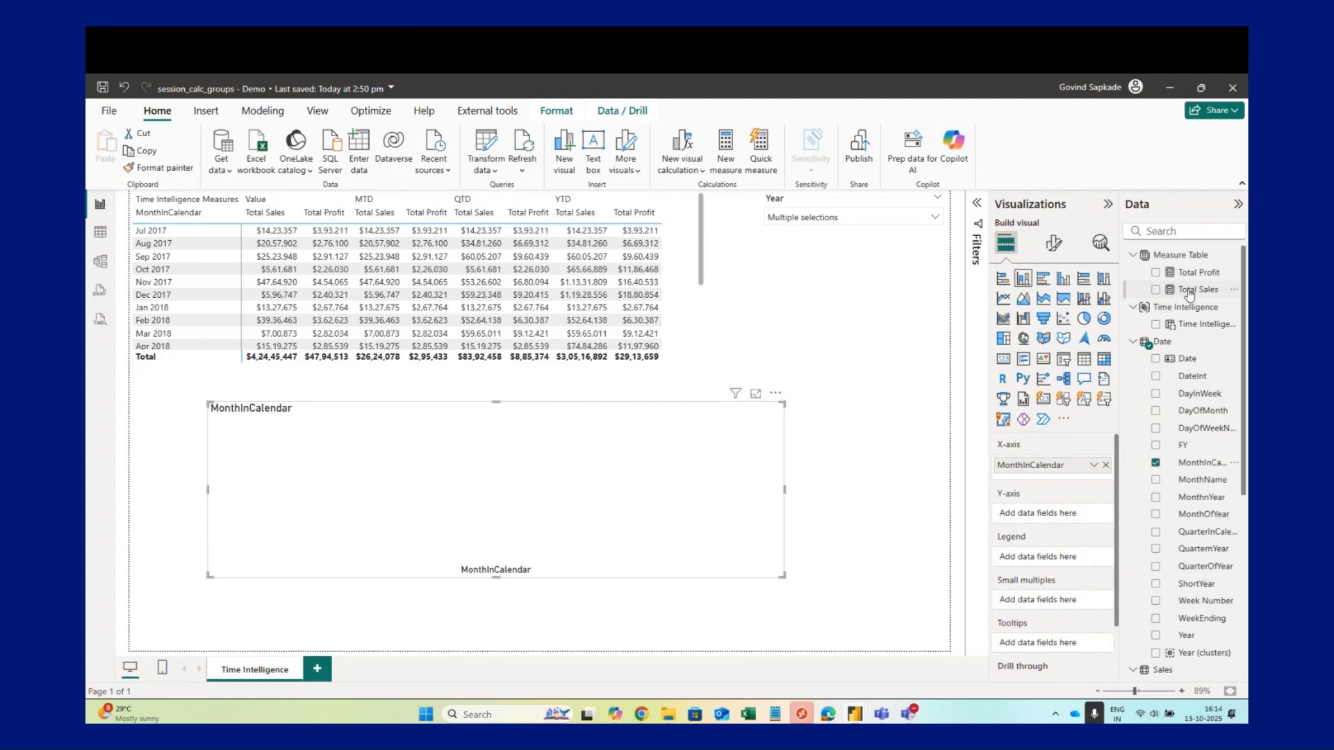
{"action": "left_click_drag", "start_coordinate": [1190, 290], "coordinate": [1061, 518]}
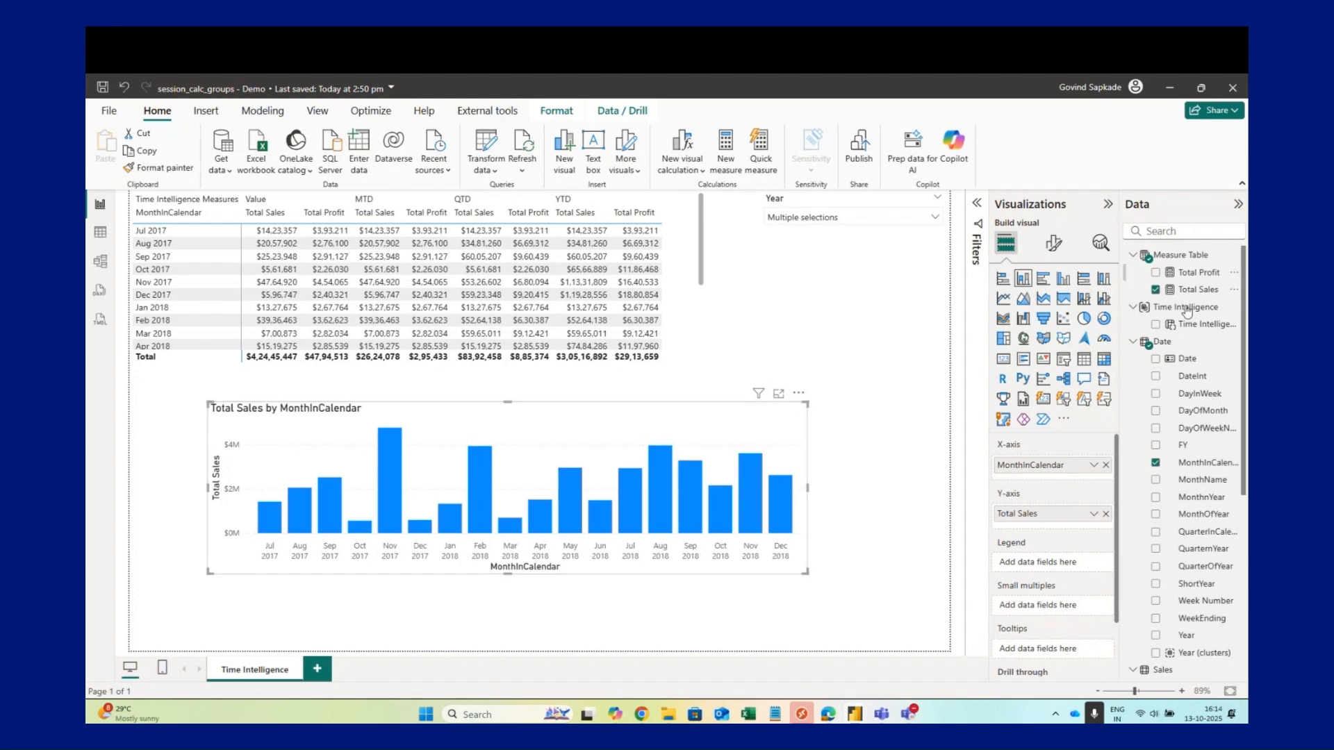
{"action": "left_click_drag", "start_coordinate": [1192, 324], "coordinate": [1049, 560]}
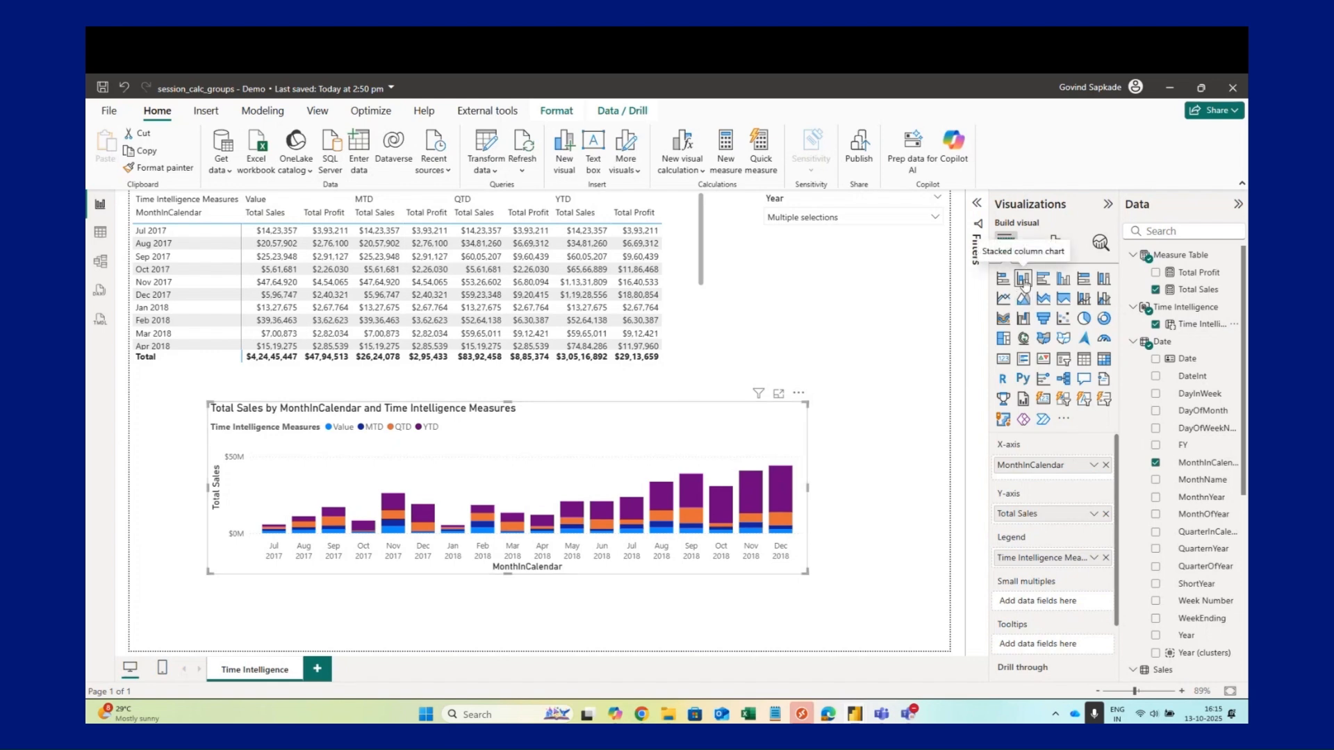
Change the chart to a clustered column chart with data labels, and enlarge and reposition it below the matrix.
{"action": "left_click", "coordinate": [1063, 278]}
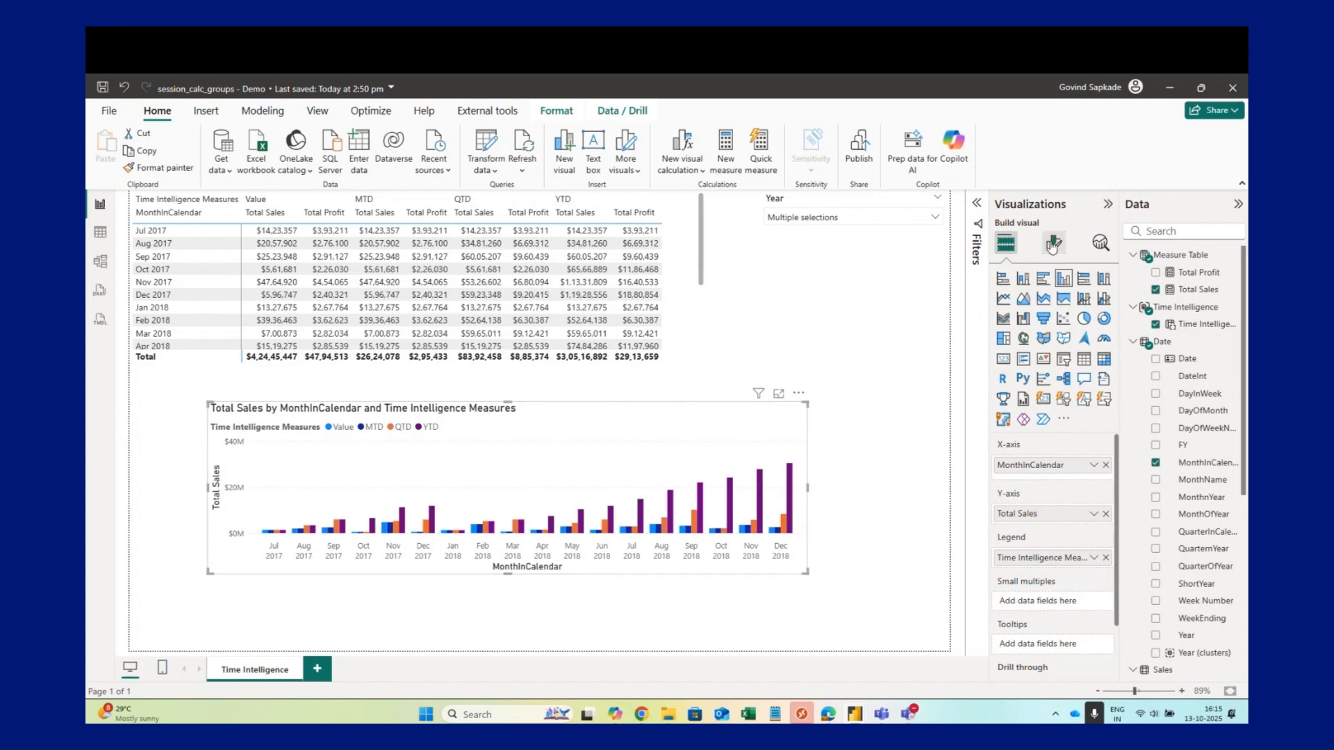
{"action": "left_click", "coordinate": [1054, 243]}
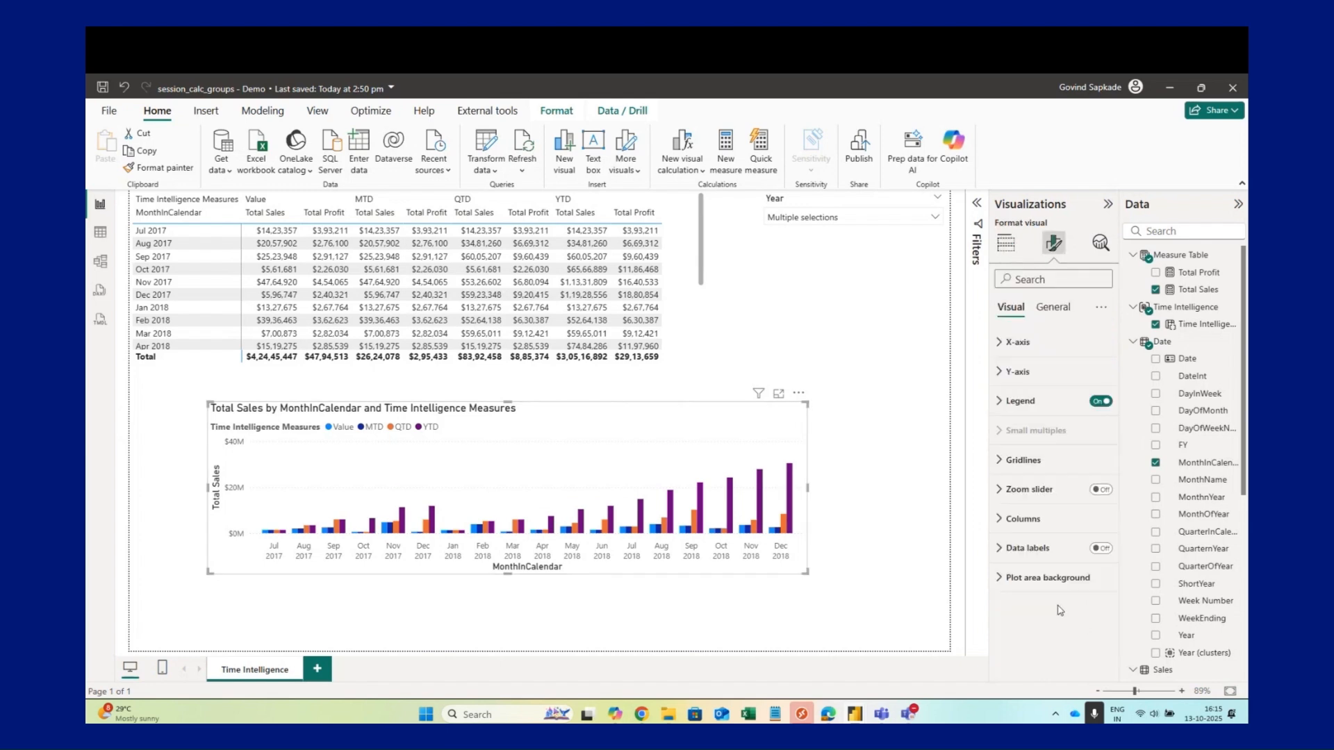
{"action": "left_click", "coordinate": [1096, 549]}
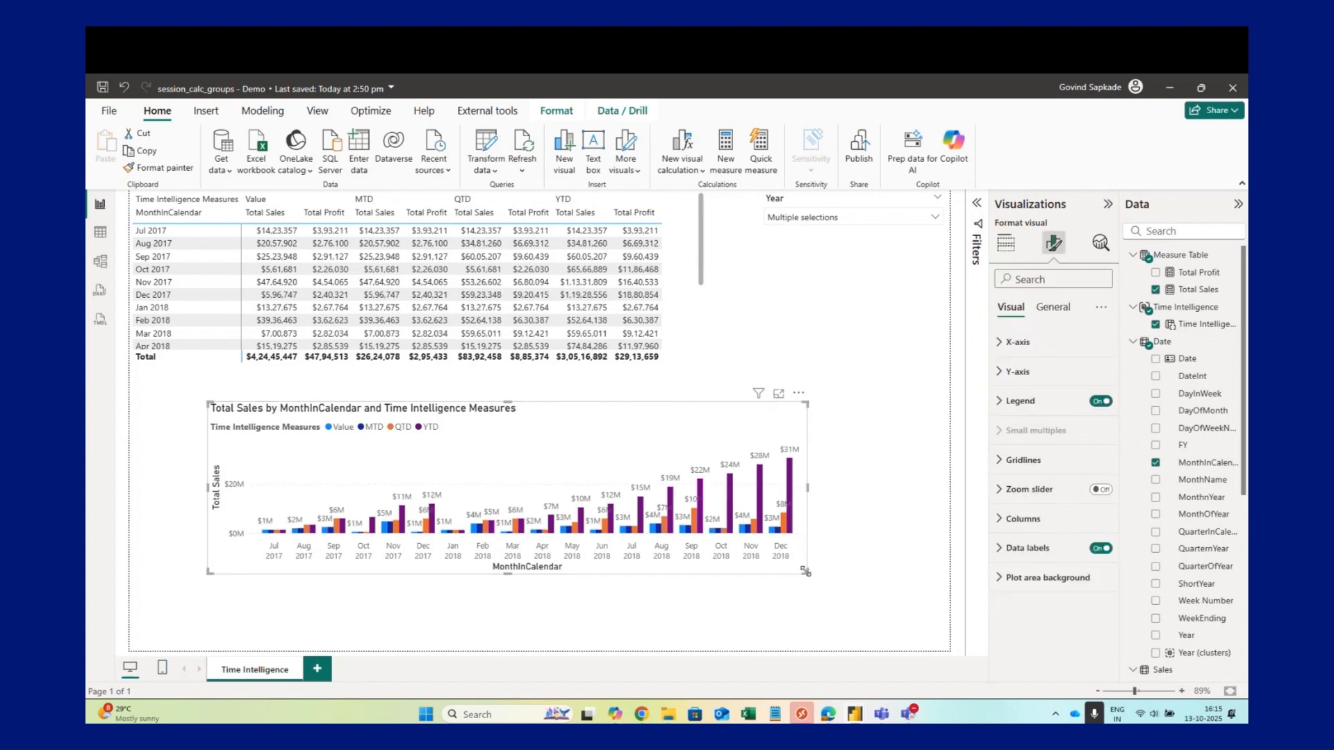
{"action": "left_click_drag", "start_coordinate": [806, 573], "coordinate": [864, 621]}
{"action": "left_click_drag", "start_coordinate": [738, 462], "coordinate": [718, 460]}
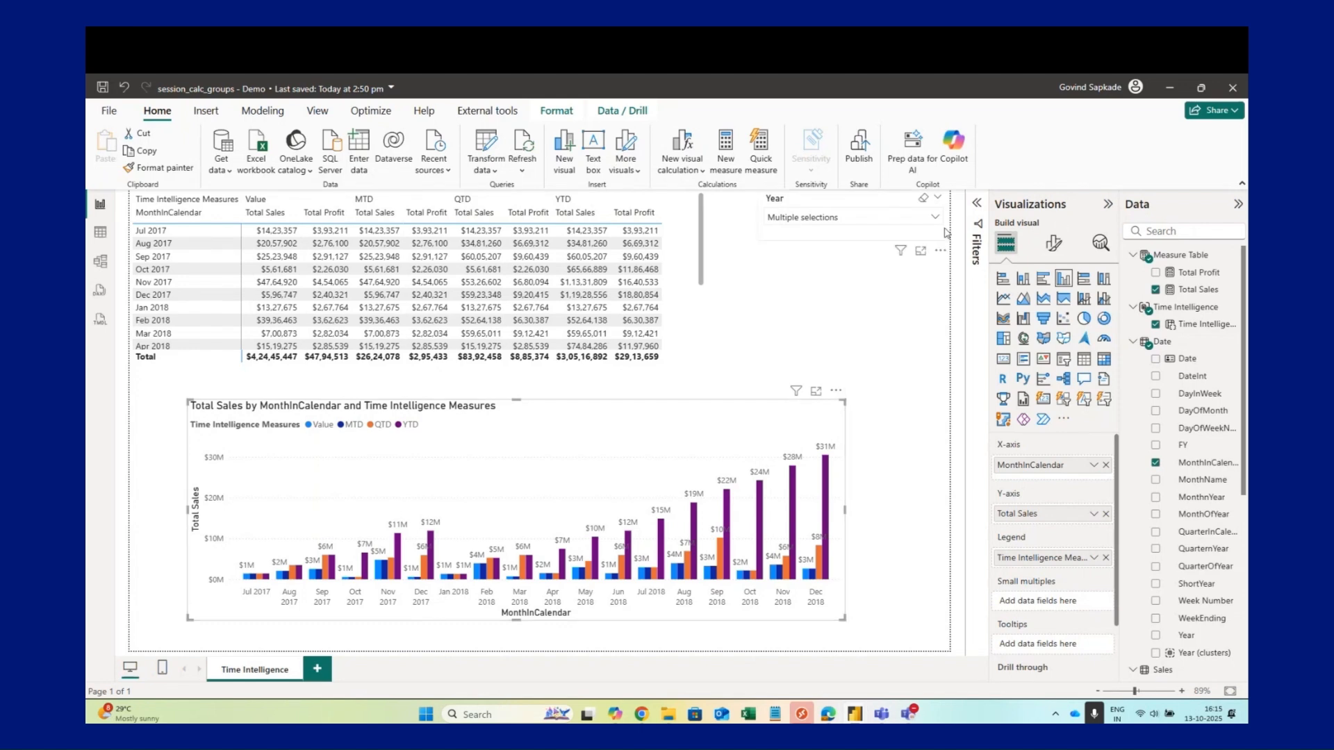
Filter the column chart's Time Intelligence Measures to YTD, clear that selection and filter it to QTD only.
{"action": "left_click", "coordinate": [976, 209]}
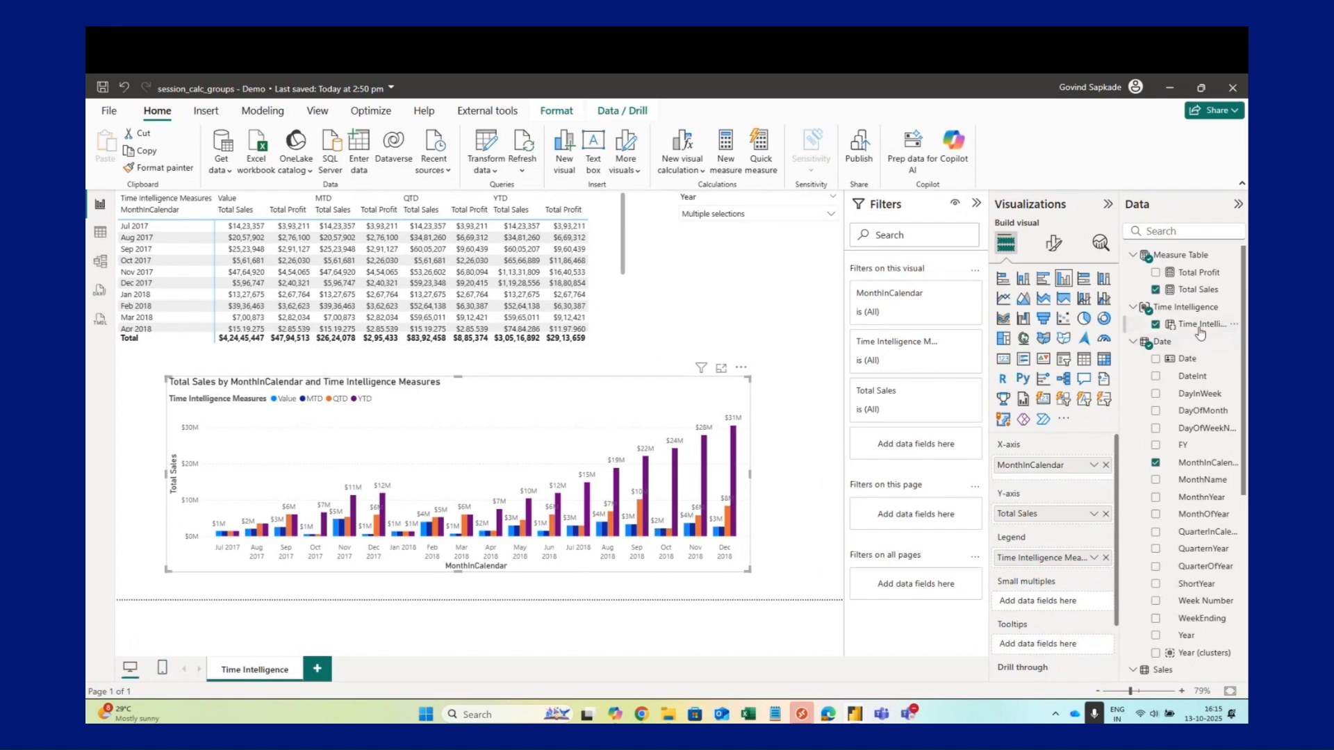
{"action": "left_click_drag", "start_coordinate": [1199, 324], "coordinate": [917, 448]}
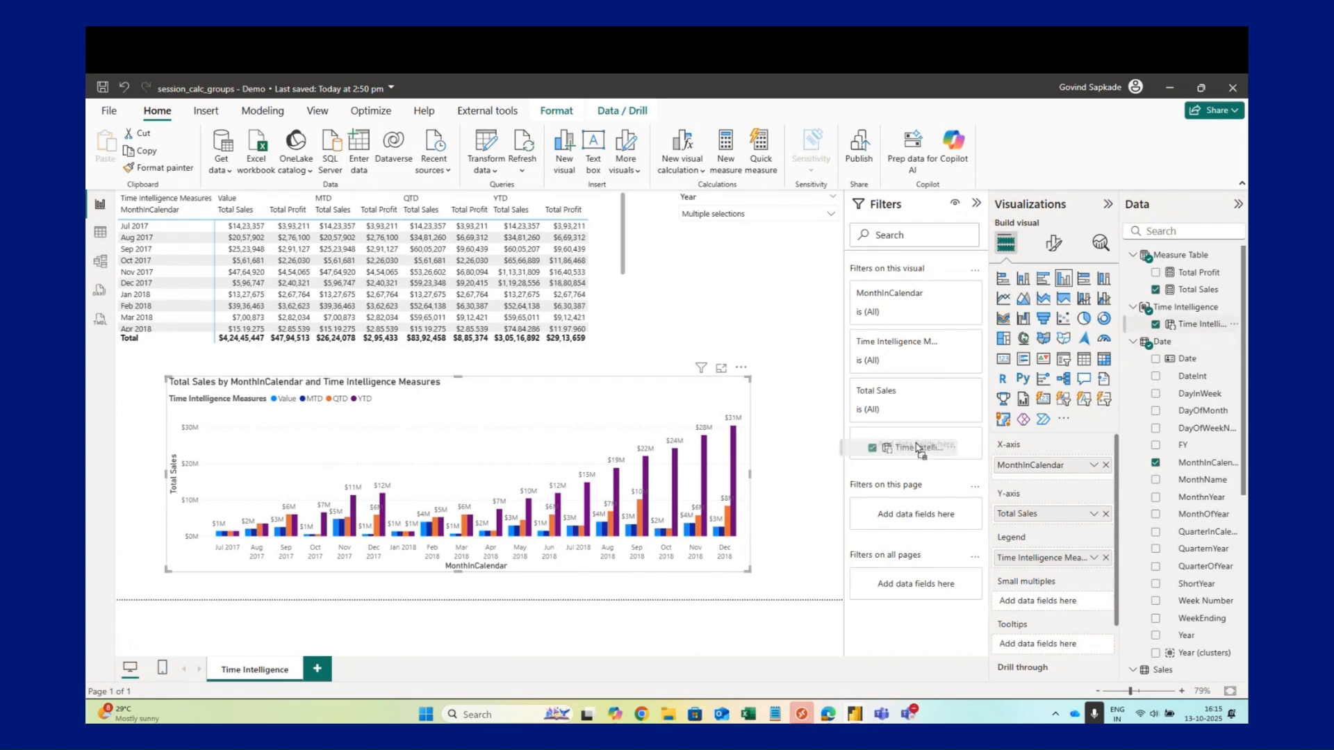
{"action": "left_click", "coordinate": [881, 347]}
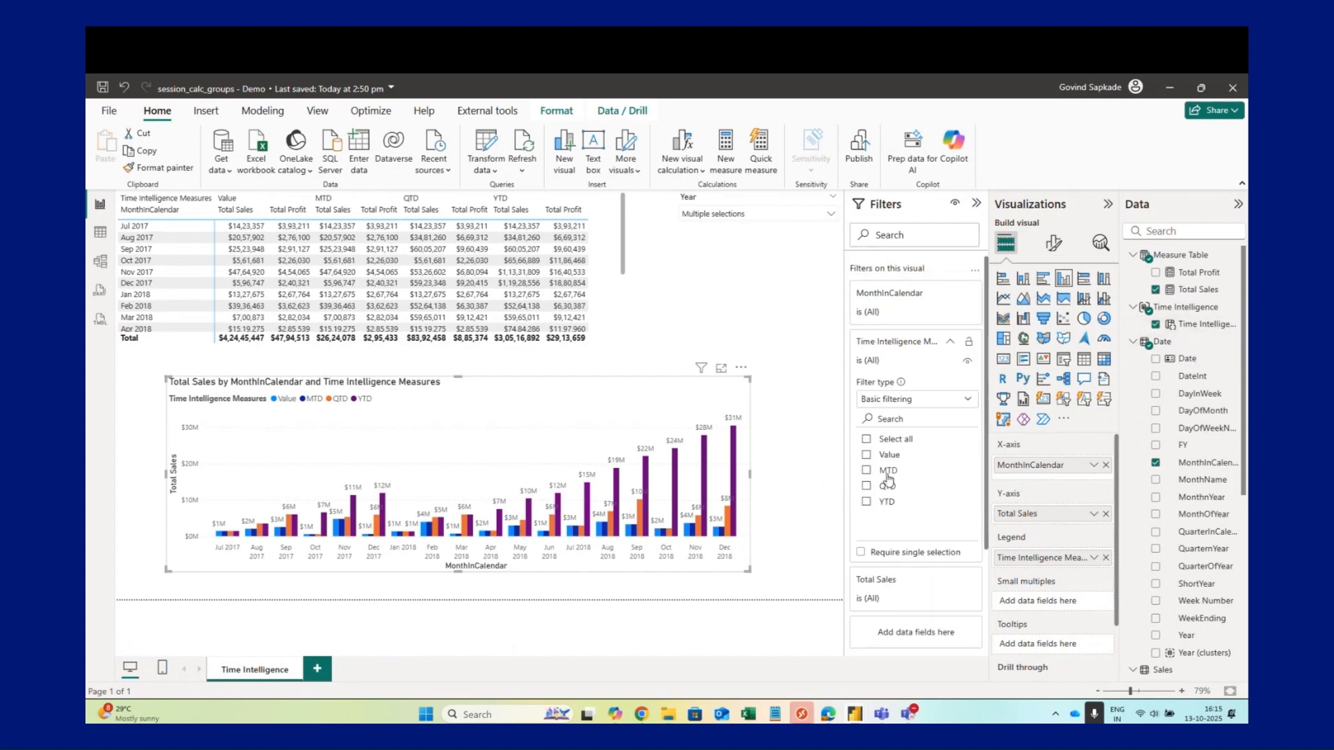
{"action": "left_click", "coordinate": [888, 501]}
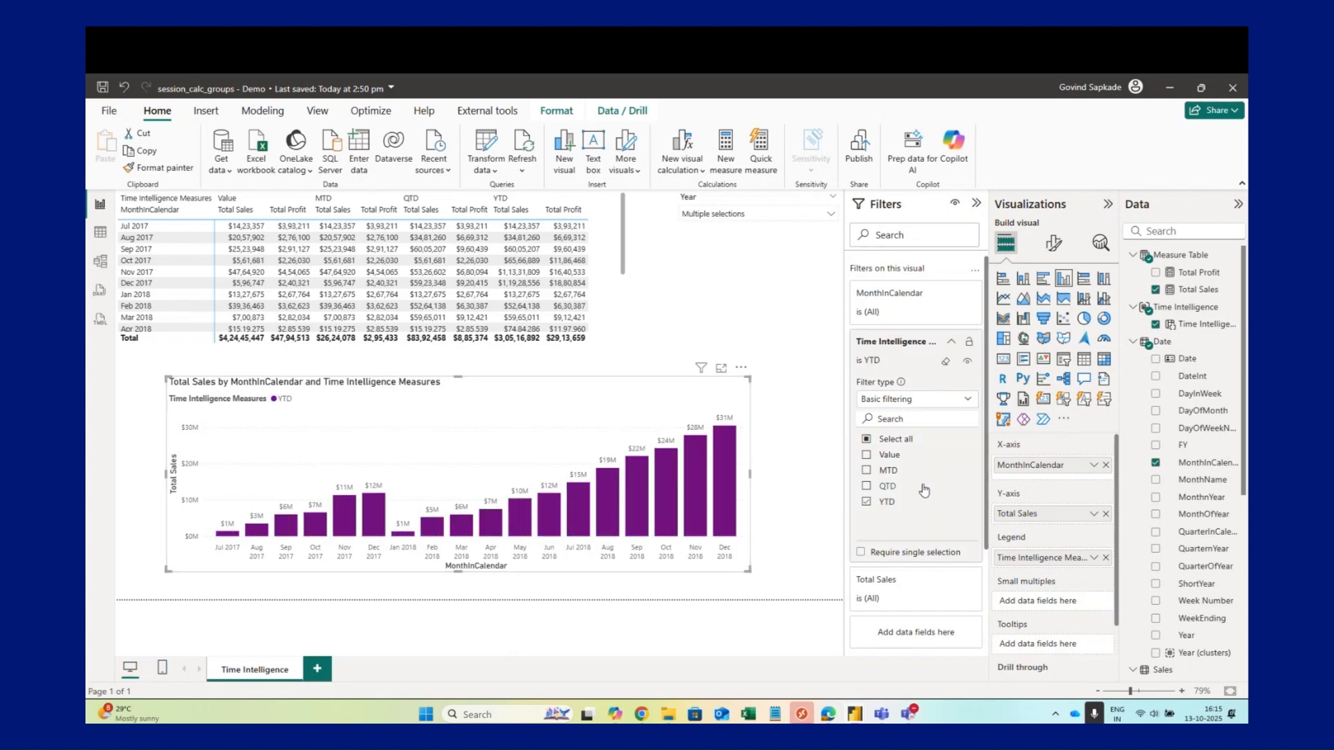
{"action": "left_click", "coordinate": [890, 503]}
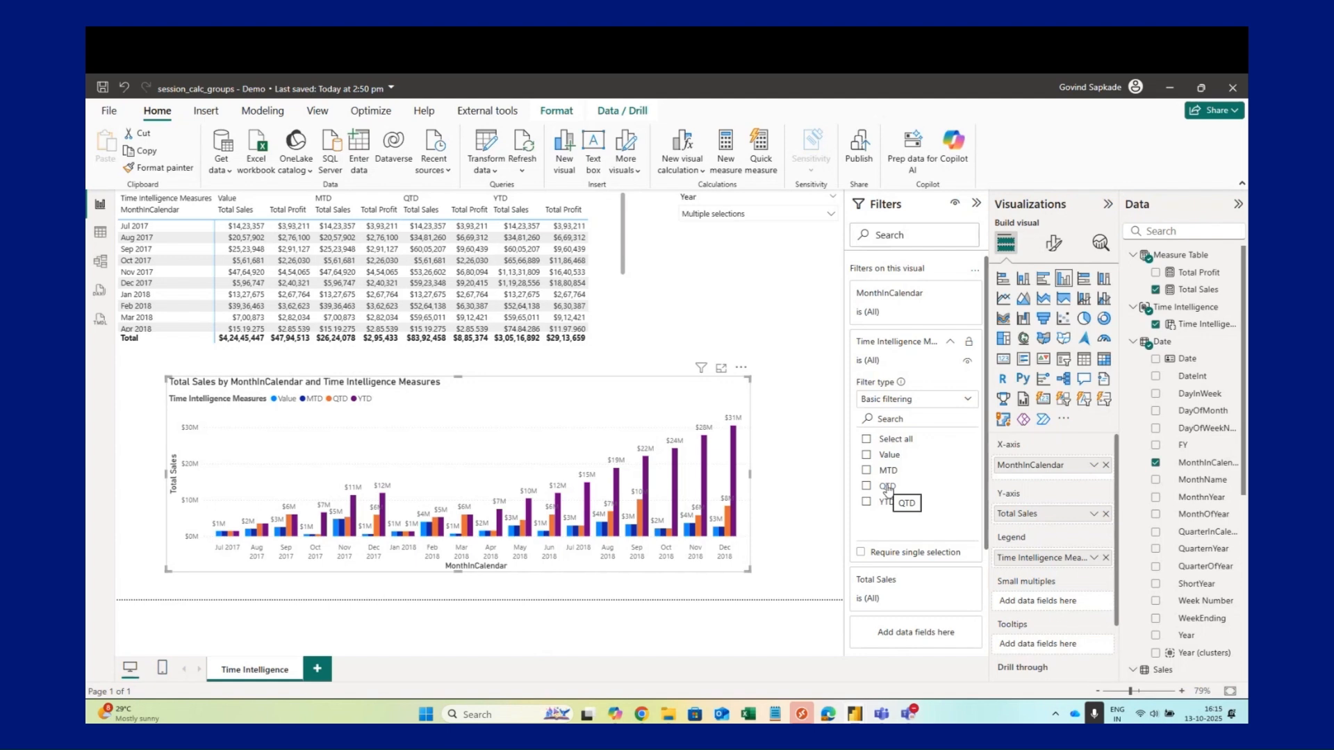
{"action": "left_click", "coordinate": [887, 486]}
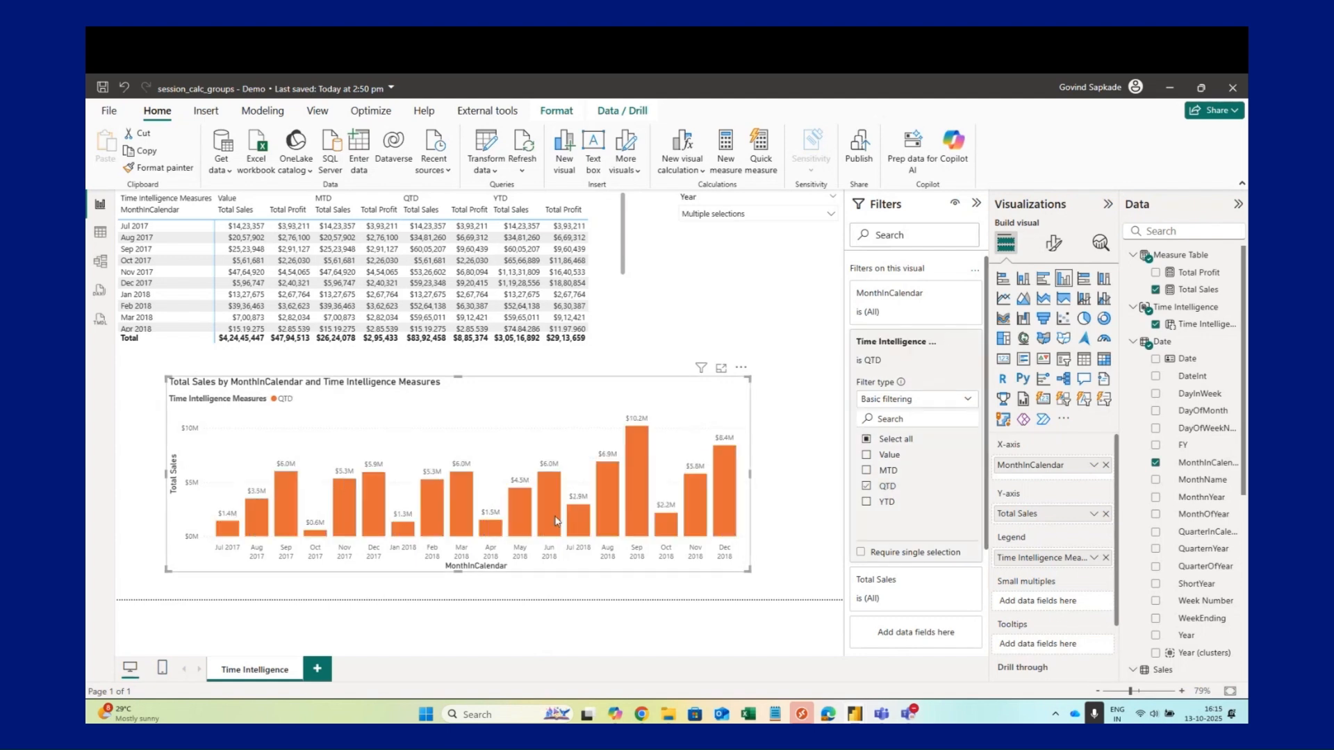